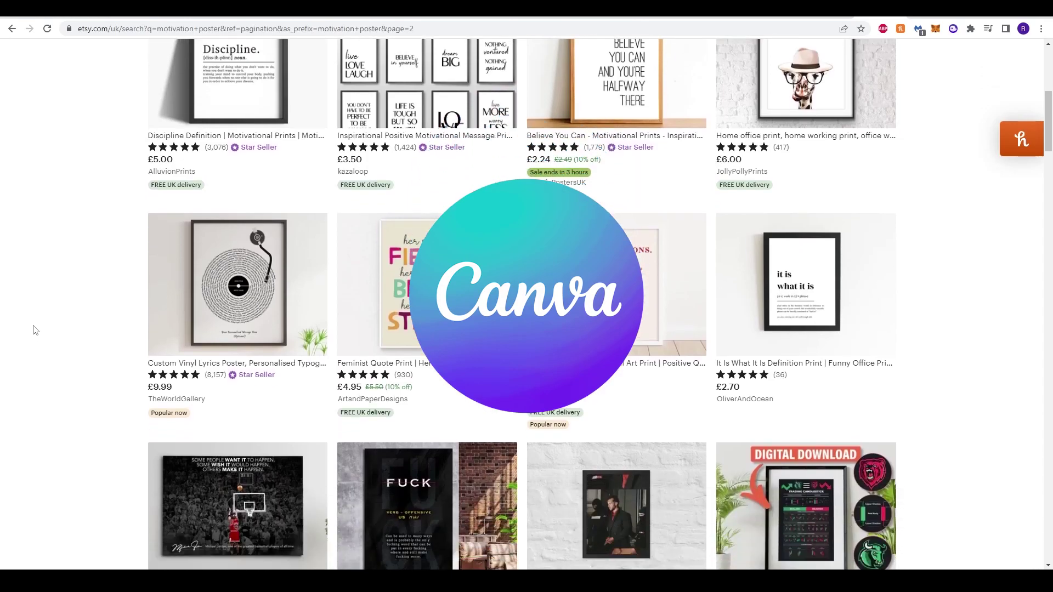
- Scroll down the Shopify motivational quotes article
scroll(33, 330, "down", 5)
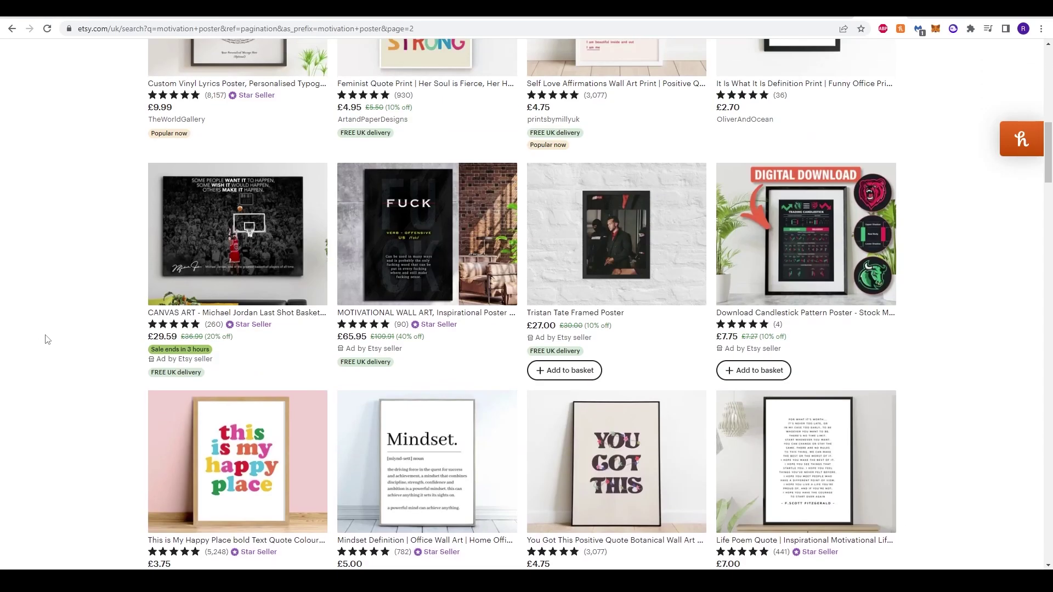
scroll(43, 338, "down", 2)
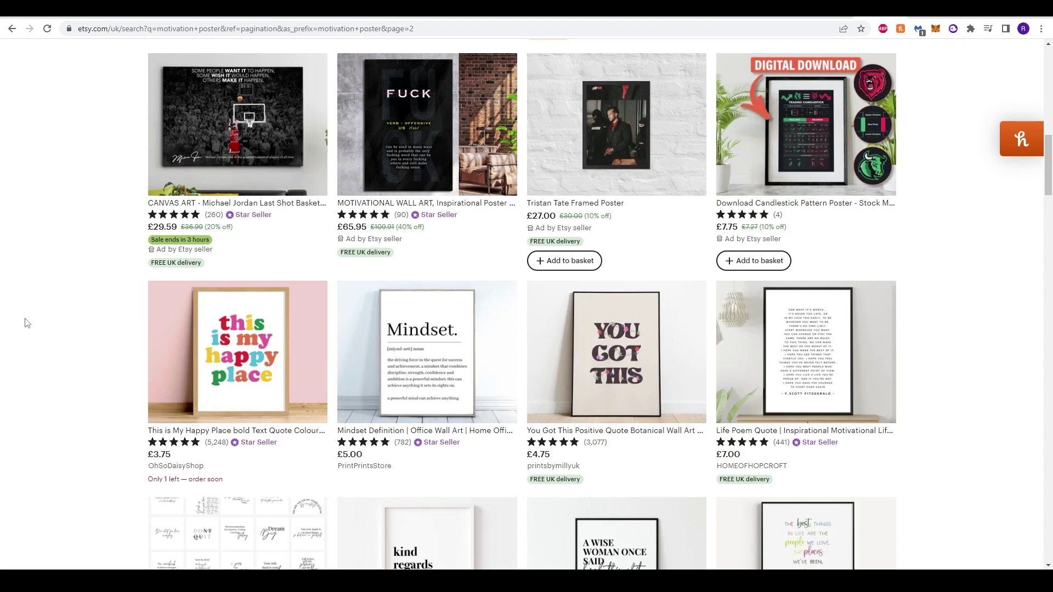
scroll(25, 345, "down", 3)
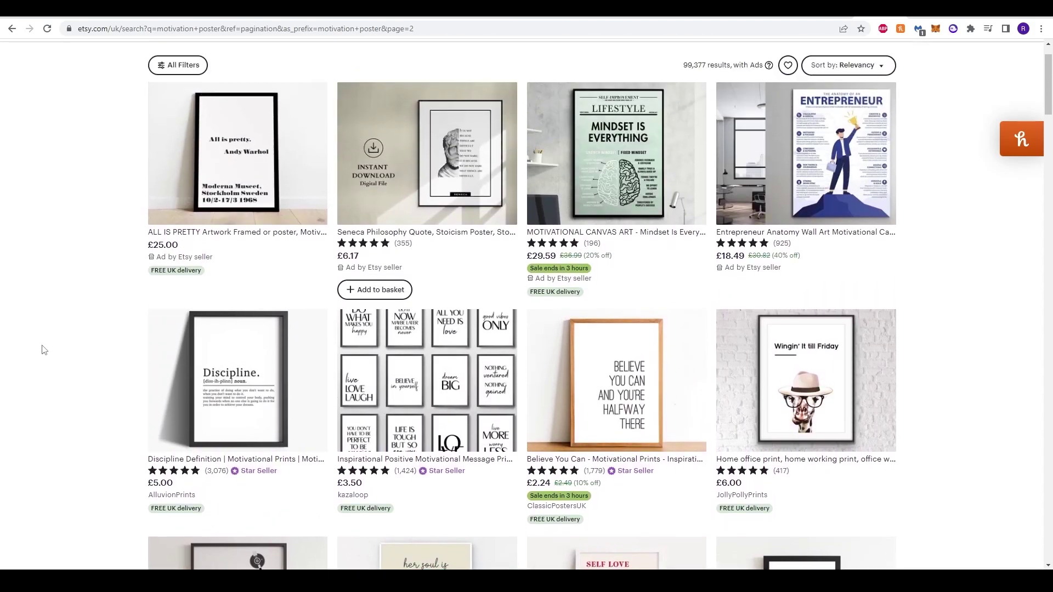
scroll(43, 350, "up", 1)
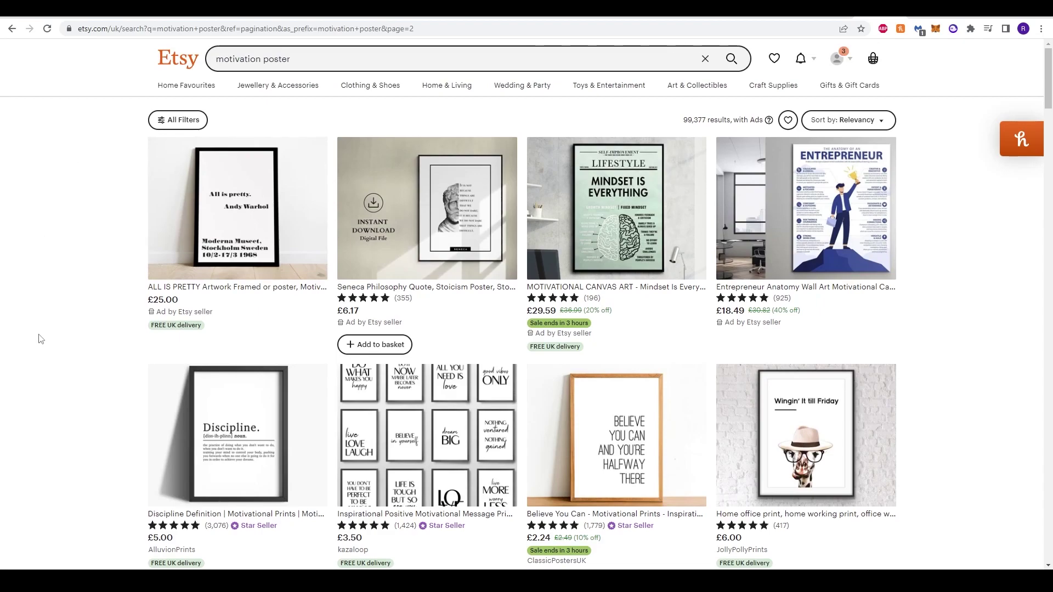
scroll(39, 348, "down", 3)
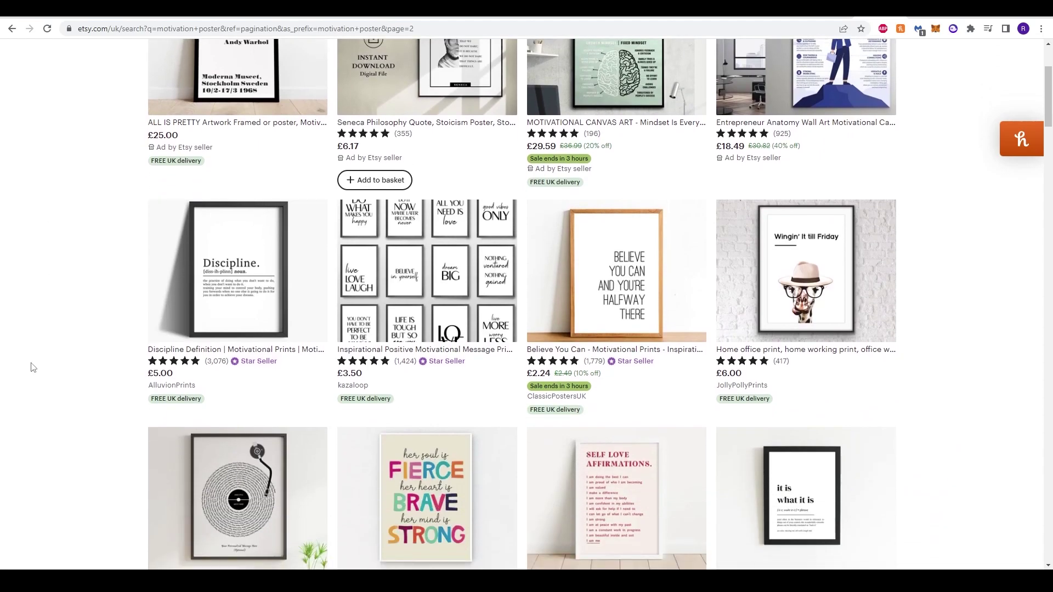
scroll(33, 366, "down", 1)
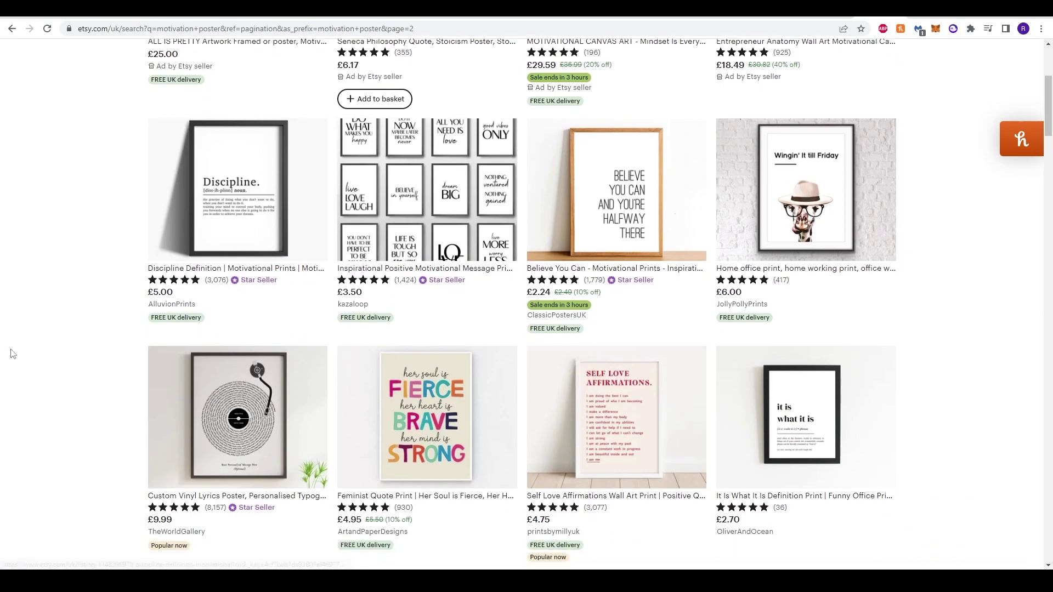
scroll(11, 351, "down", 2)
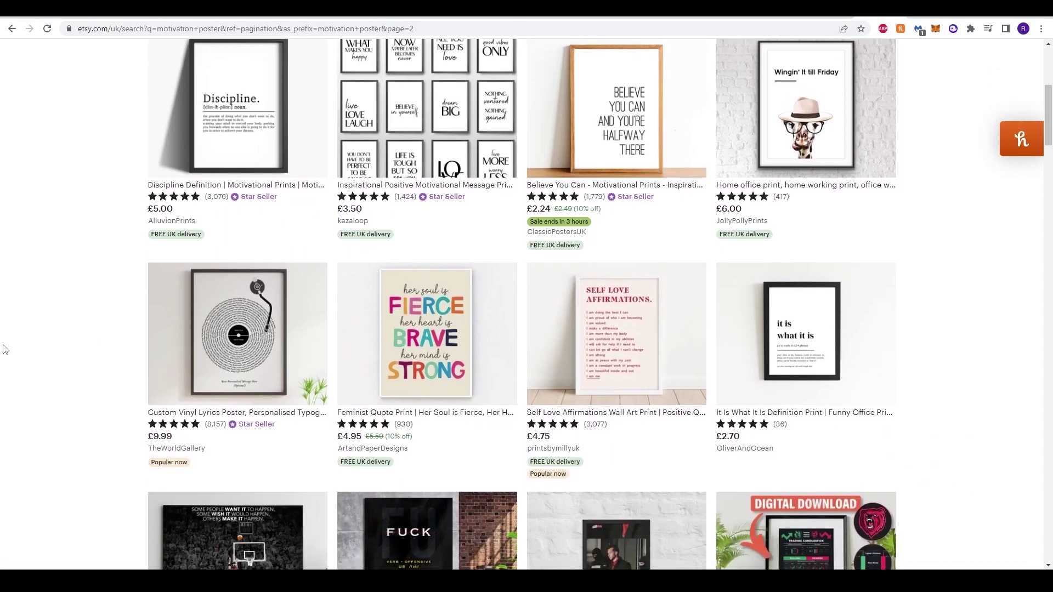
scroll(22, 364, "down", 4)
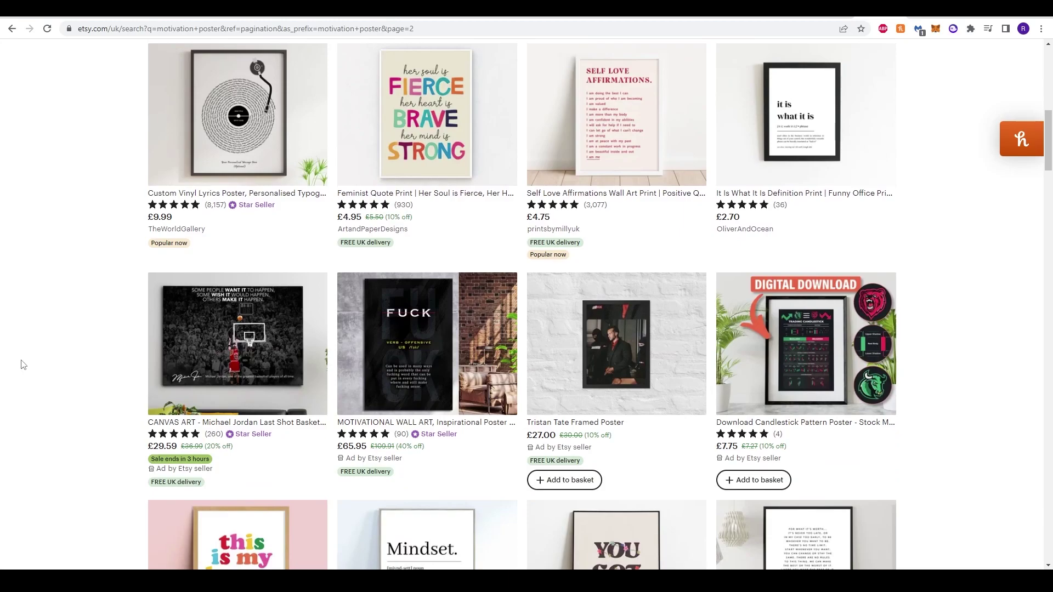
scroll(23, 365, "down", 4)
scroll(23, 373, "down", 4)
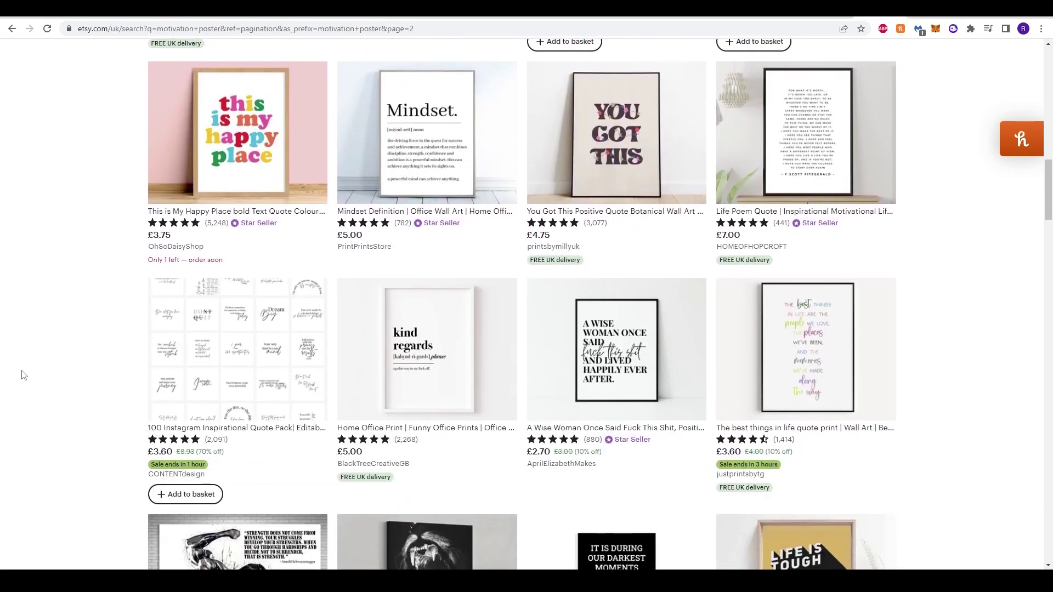
scroll(33, 340, "down", 4)
scroll(34, 337, "down", 2)
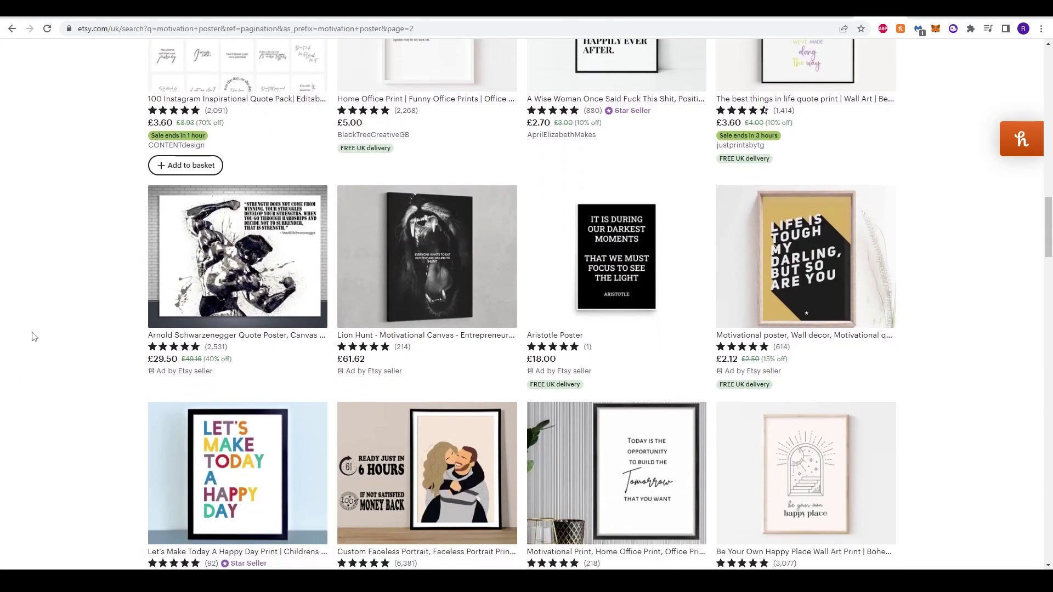
scroll(34, 336, "down", 4)
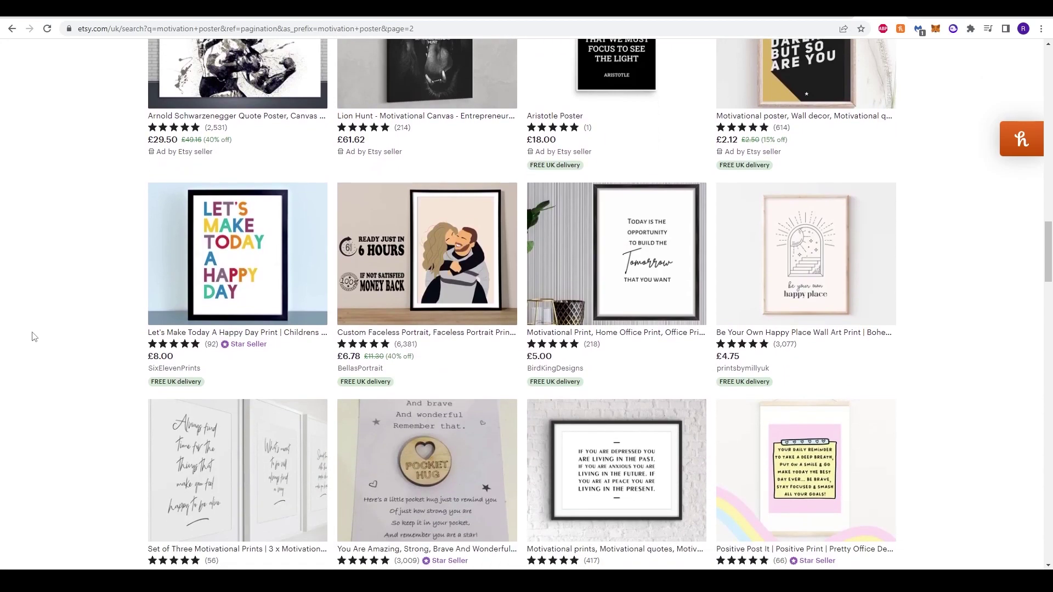
scroll(33, 337, "down", 3)
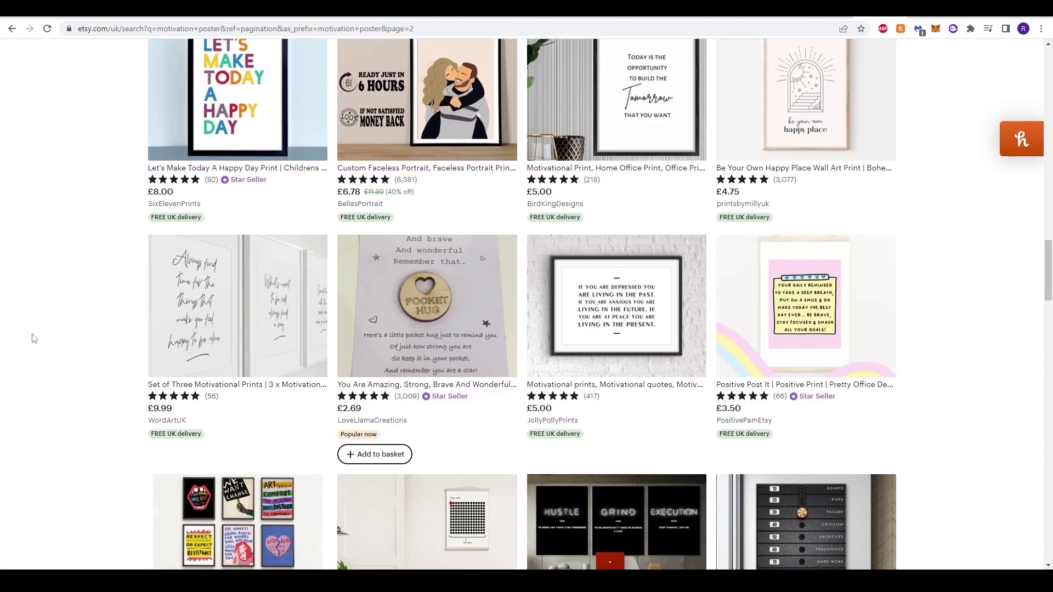
scroll(34, 337, "down", 4)
scroll(46, 334, "down", 4)
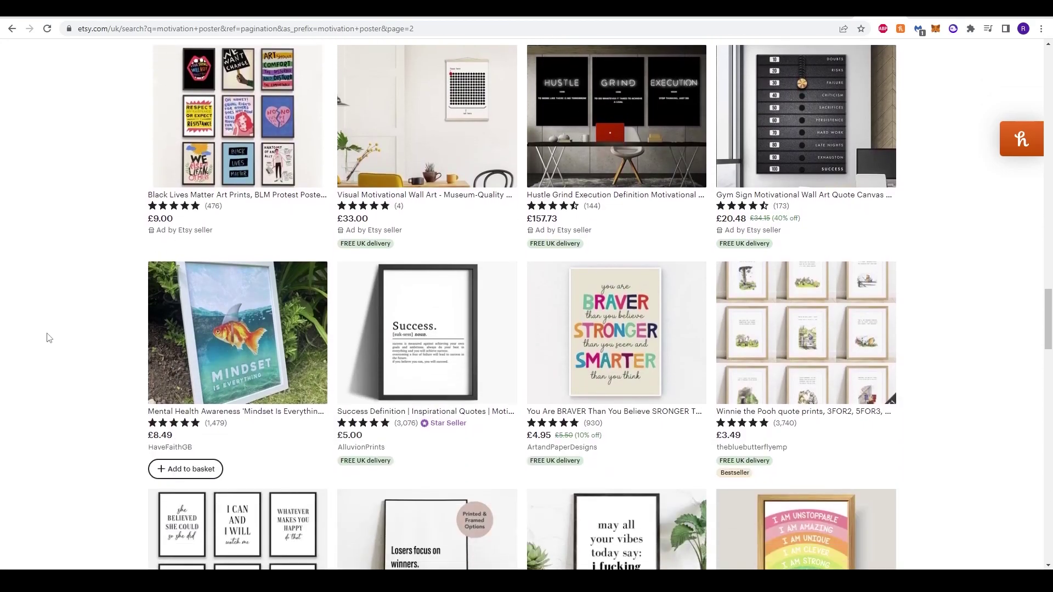
scroll(48, 338, "down", 3)
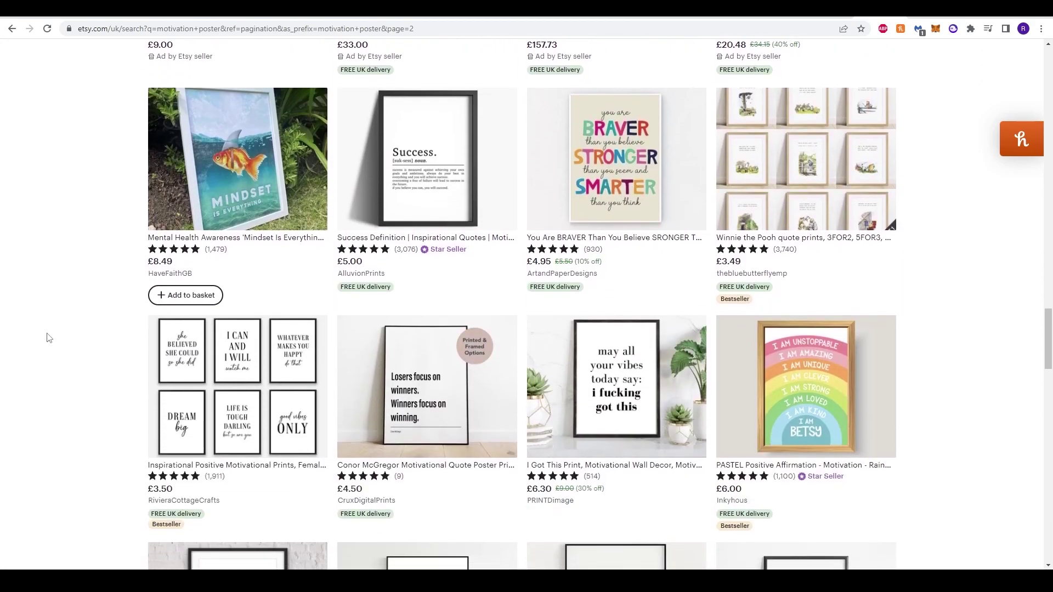
scroll(140, 337, "down", 4)
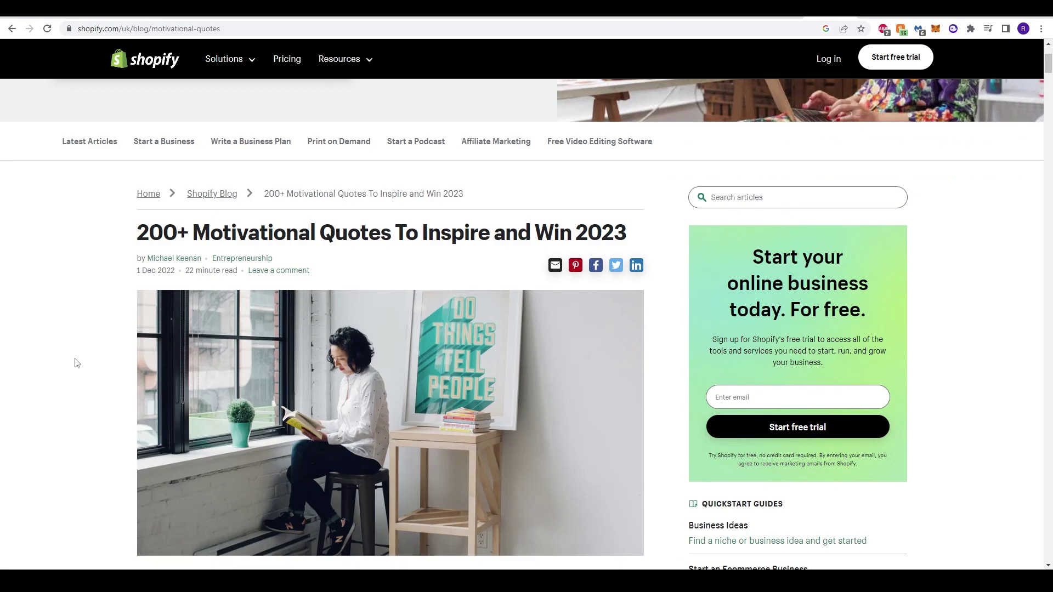
scroll(77, 364, "down", 2)
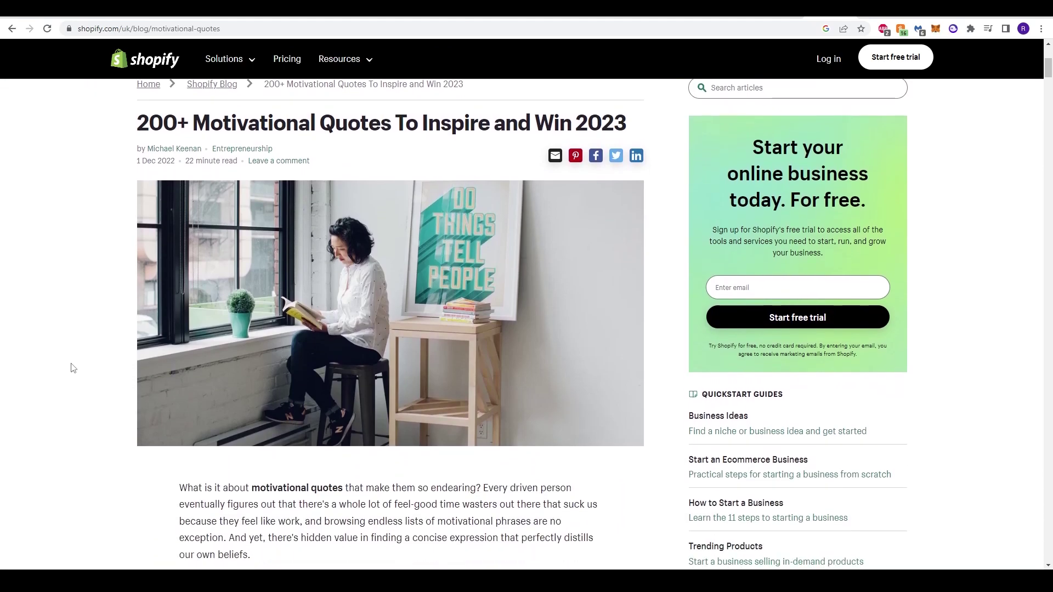
scroll(86, 392, "up", 4)
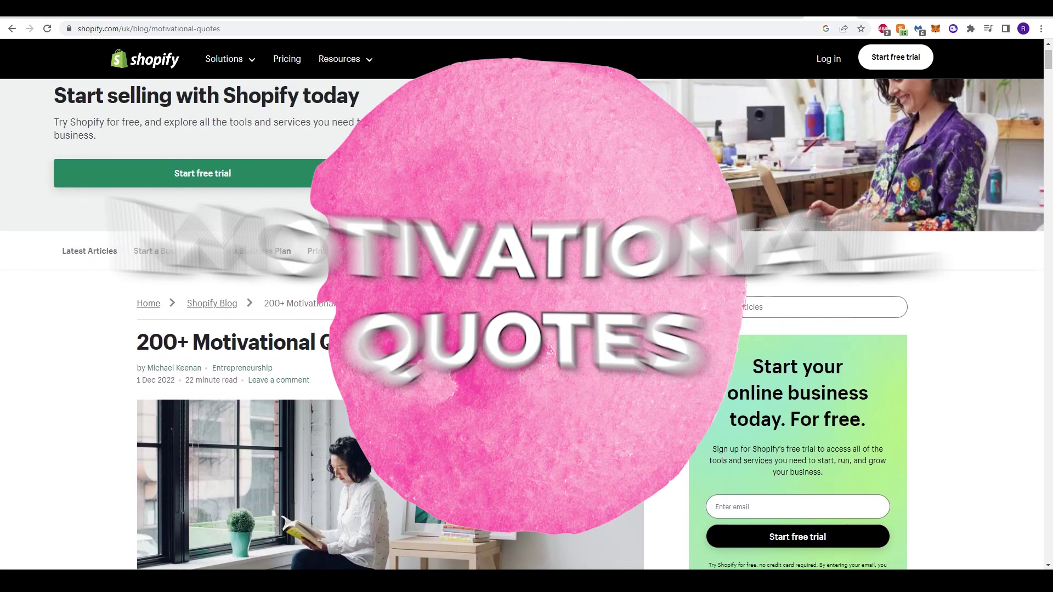
- Briefly select part of the article title, then scroll on to the Short motivational quotes list
left_click_drag(390, 344, 230, 355)
left_click(78, 357)
scroll(77, 372, "down", 15)
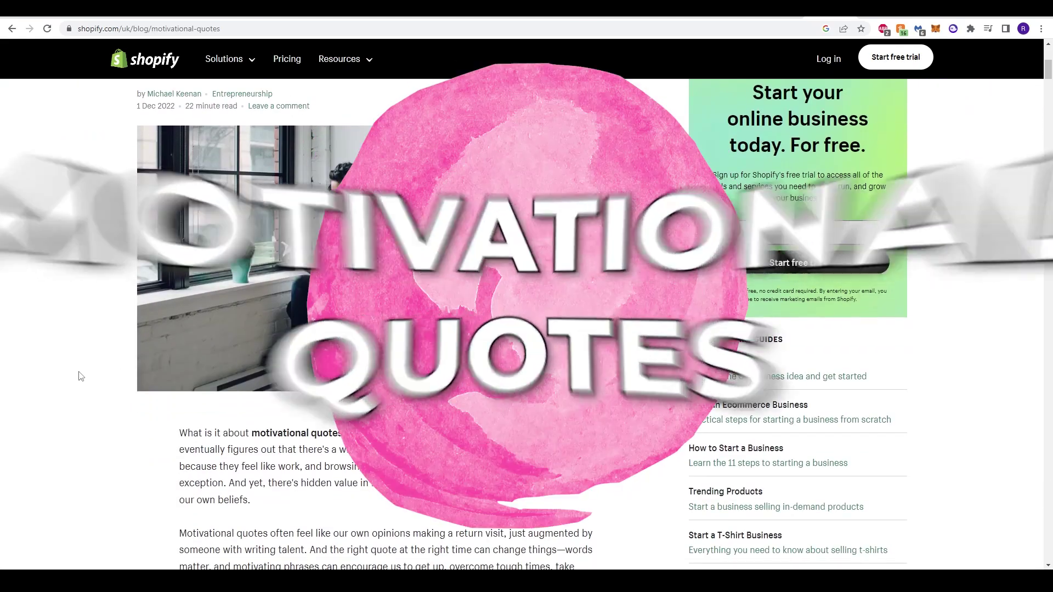
scroll(146, 364, "down", 15)
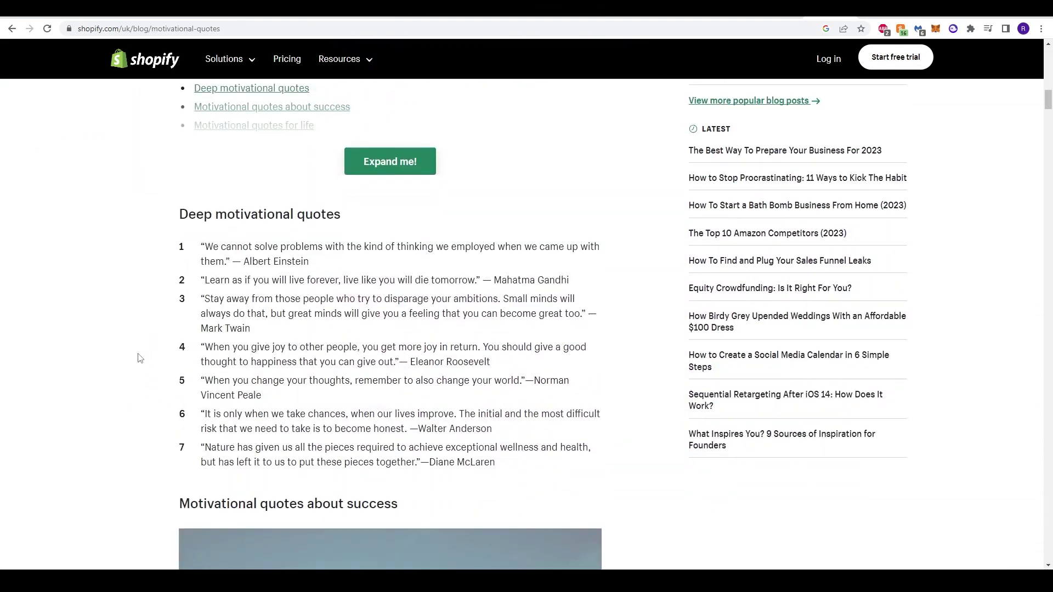
scroll(101, 329, "down", 9)
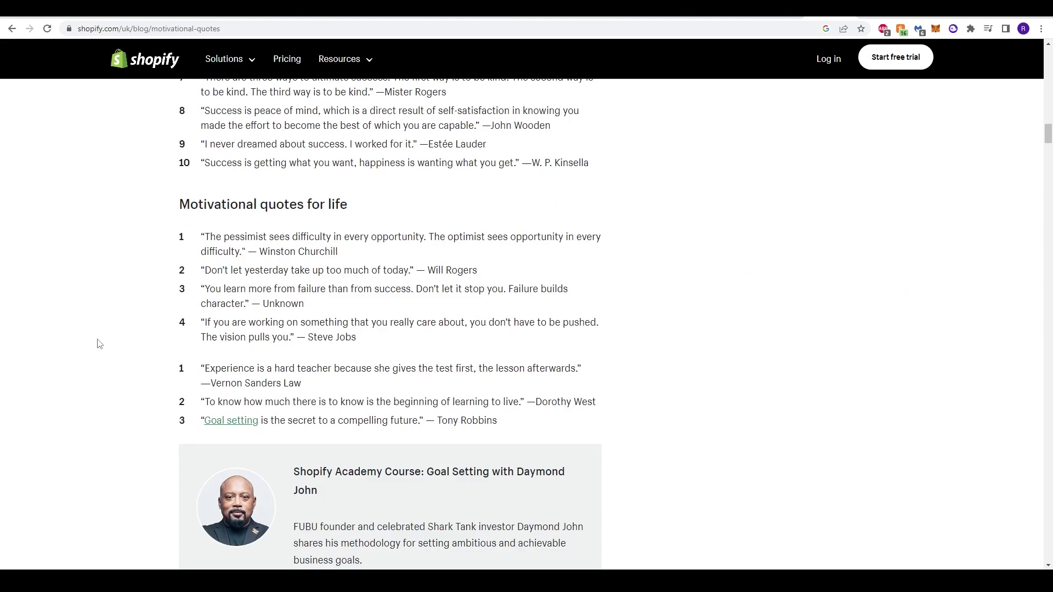
scroll(107, 324, "down", 3)
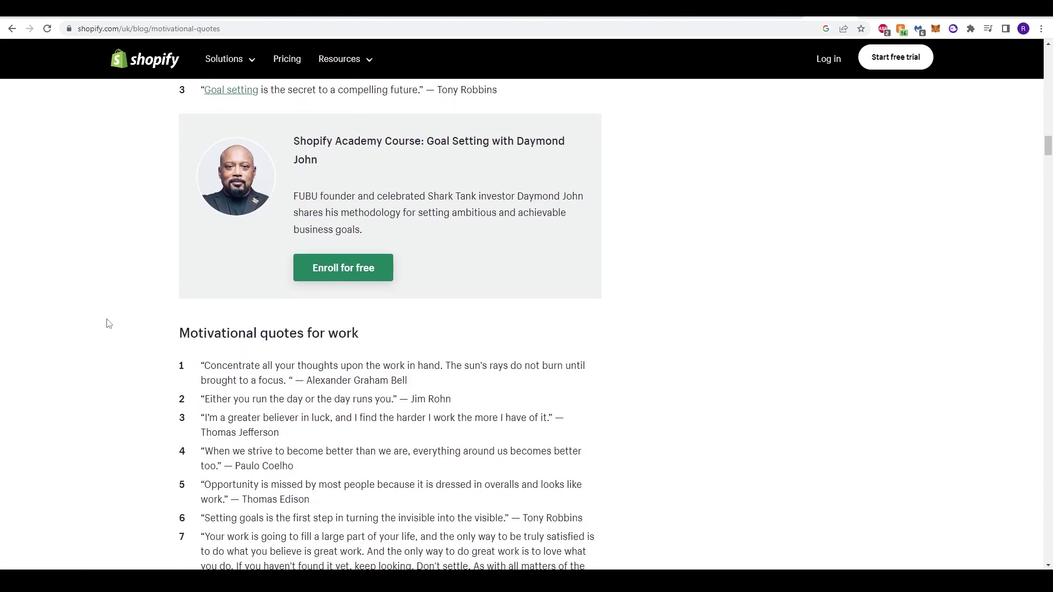
scroll(108, 323, "down", 20)
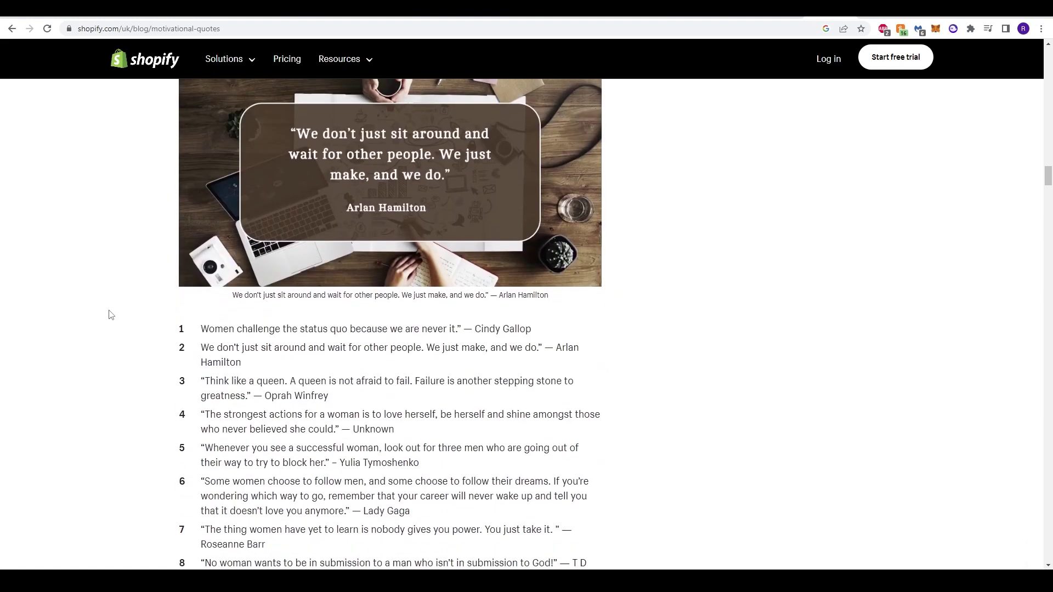
scroll(108, 314, "down", 20)
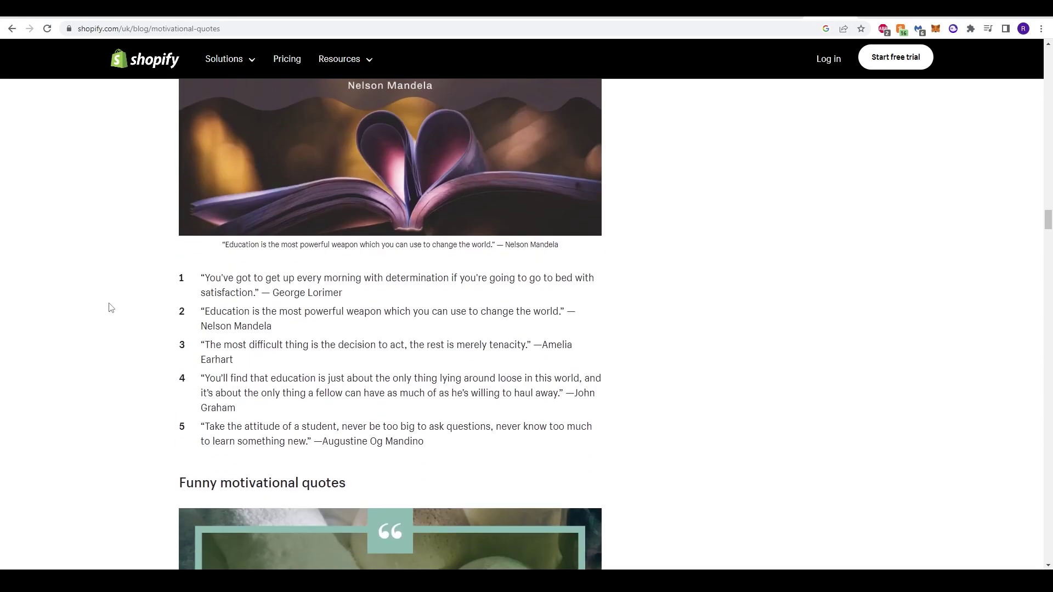
scroll(108, 308, "down", 3)
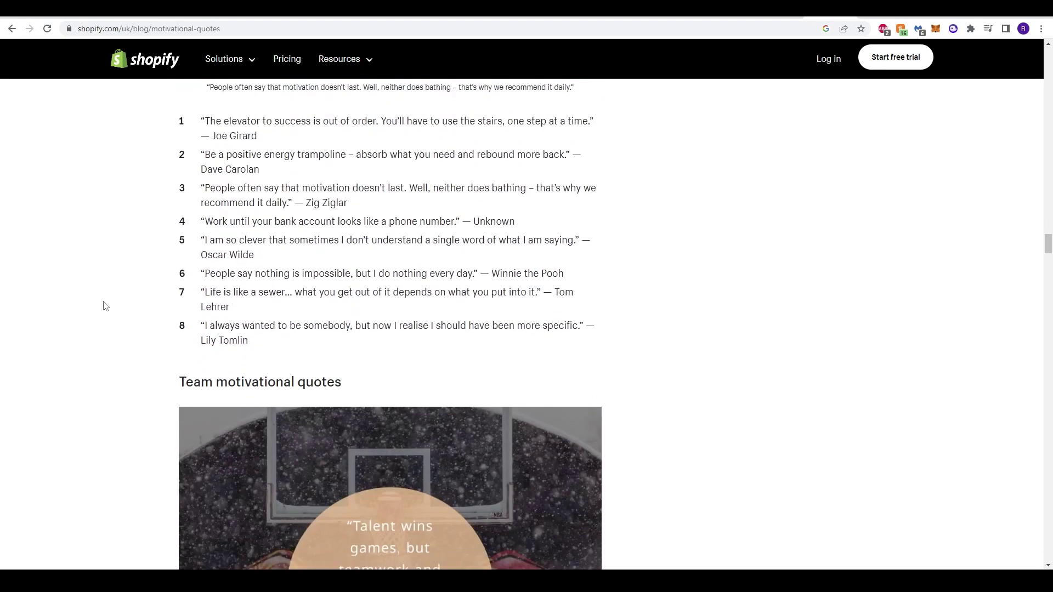
scroll(106, 306, "down", 8)
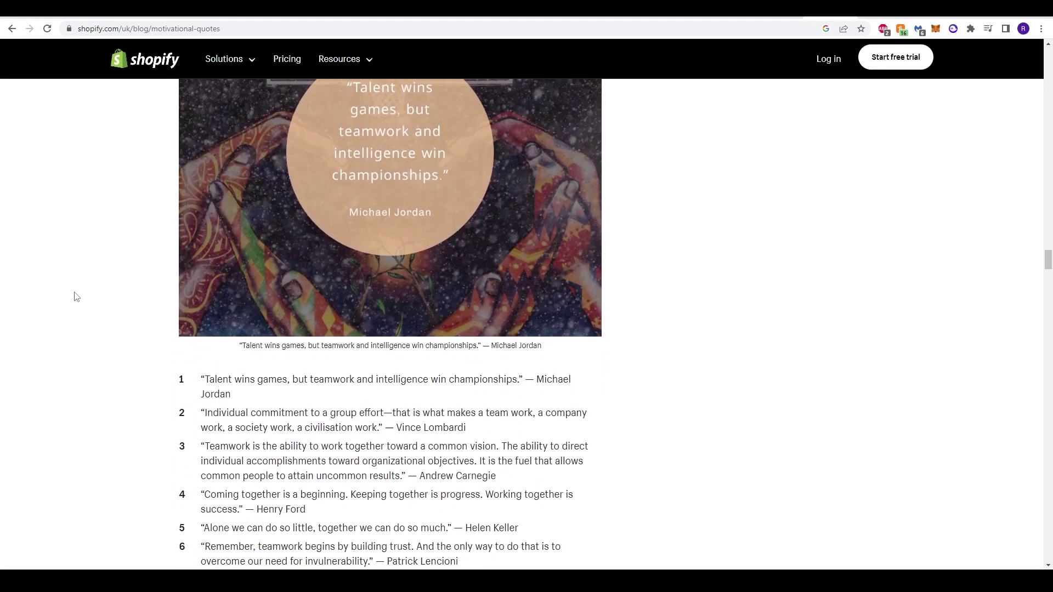
scroll(76, 297, "down", 3)
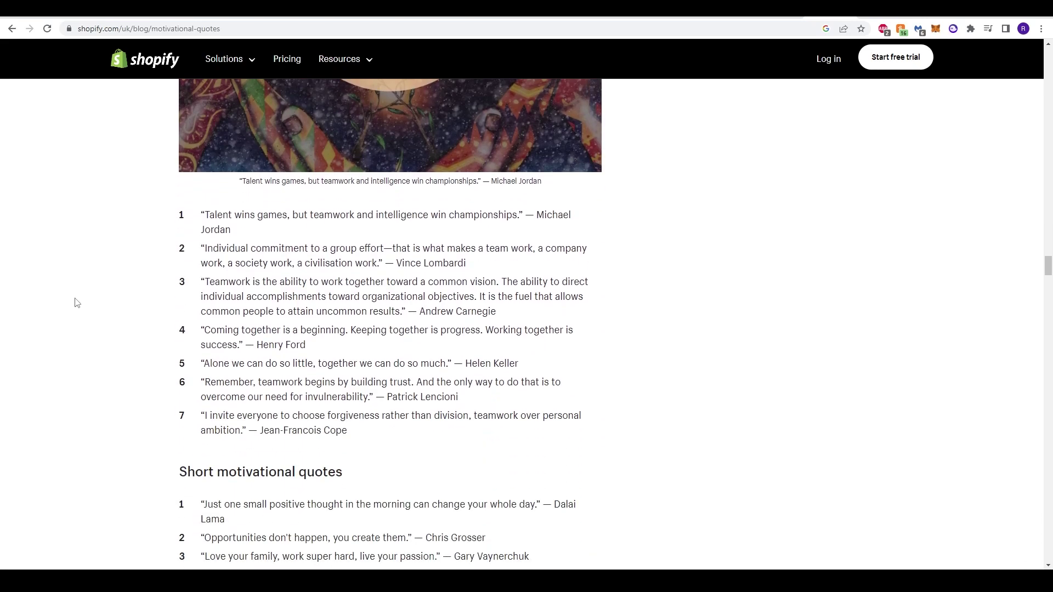
scroll(78, 310, "down", 5)
- Try selecting the George Eliot quote 4 text, then clear the selection
left_click_drag(204, 300, 396, 299)
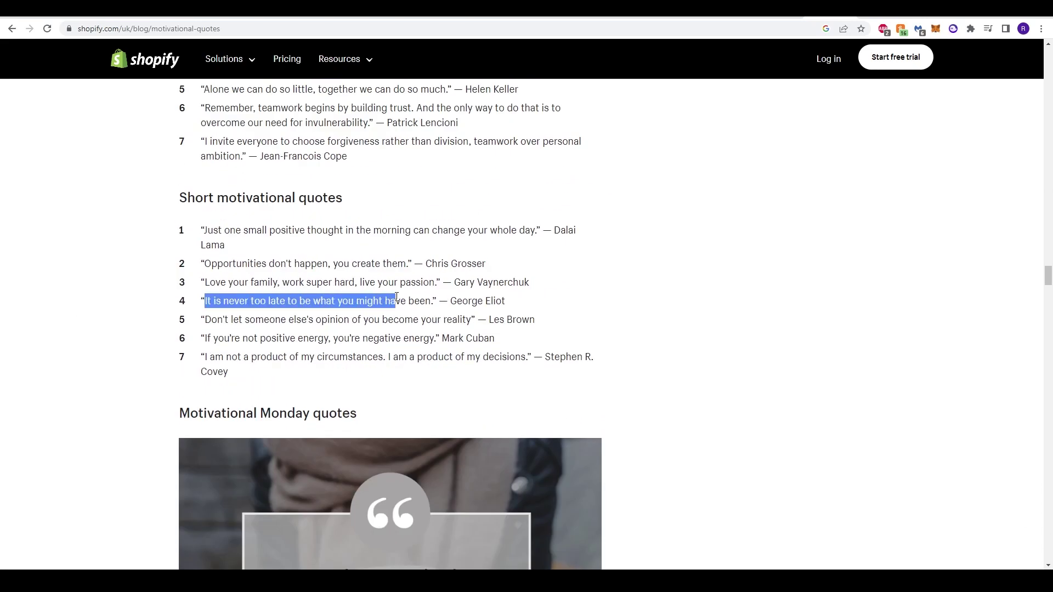
left_click(222, 320)
left_click_drag(206, 300, 431, 300)
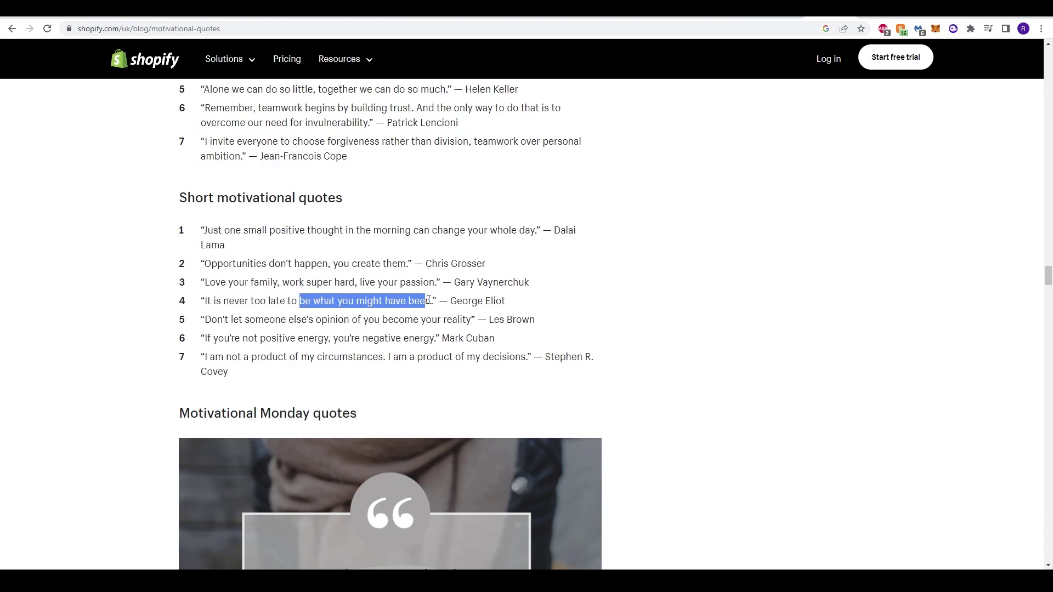
left_click_drag(289, 300, 367, 299)
left_click(367, 296)
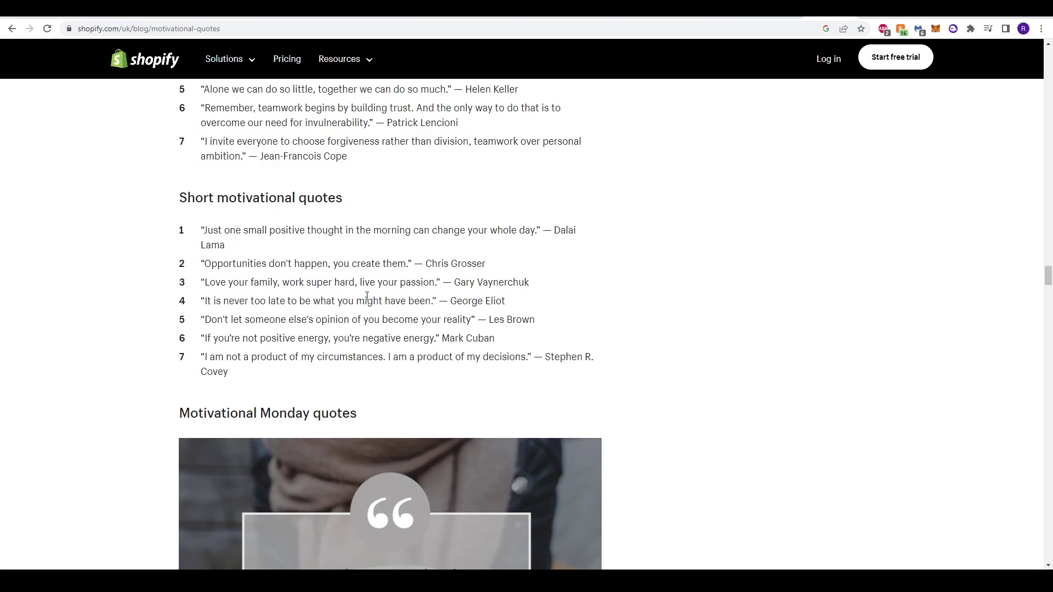
mouse_move(306, 301)
left_mouse_down()
mouse_move(401, 300)
mouse_move(326, 301)
left_mouse_up()
left_click(418, 297)
left_click(321, 298)
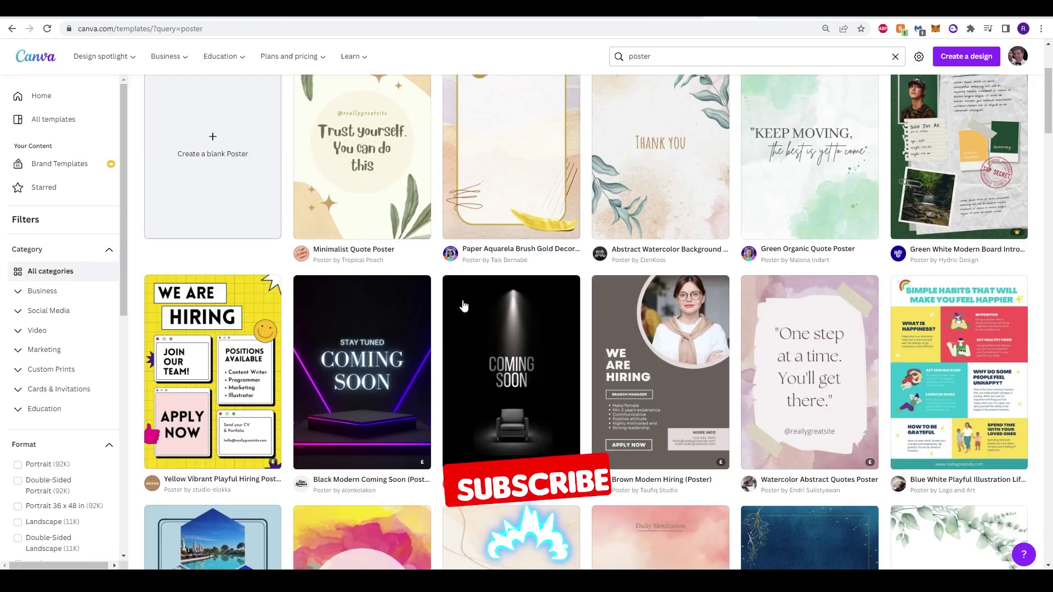
- Leave the poster template results via the Canva logo to reach the home page
scroll(463, 300, "up", 3)
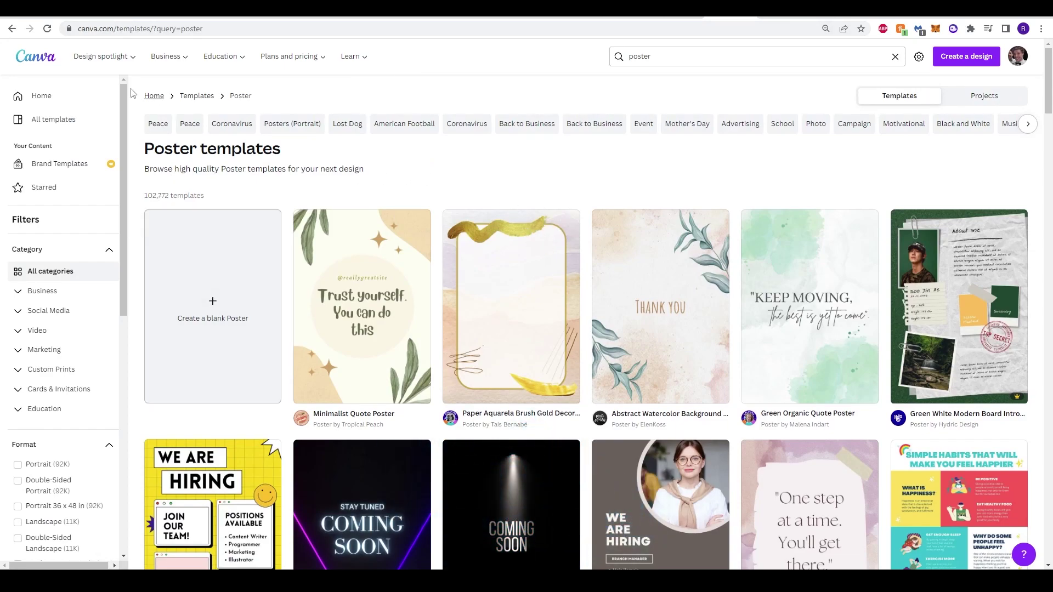
left_click(44, 59)
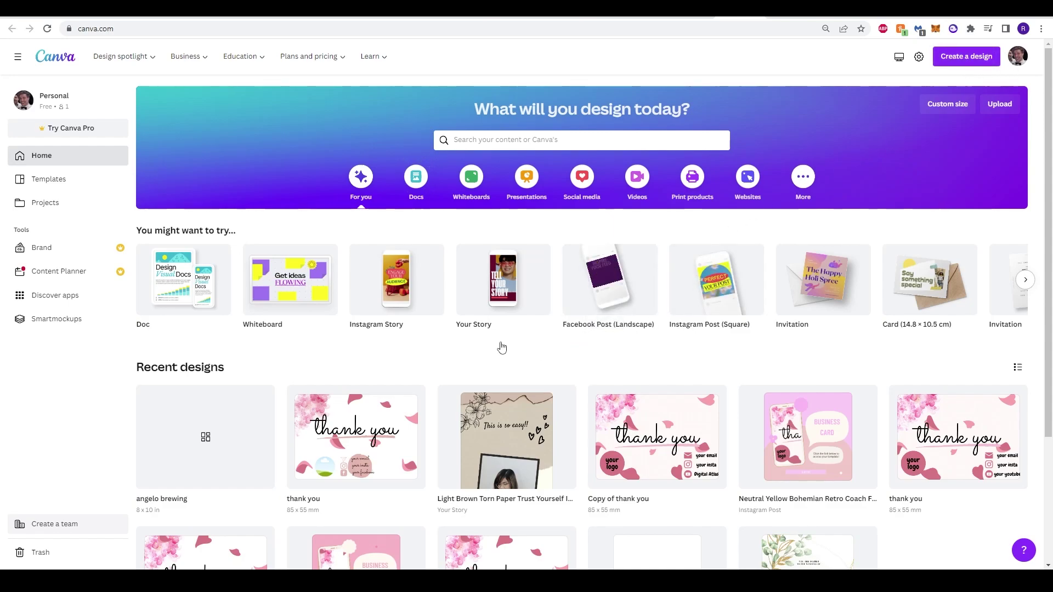
- Search Canva templates for 'poster' from the home search bar
mouse_move(440, 297)
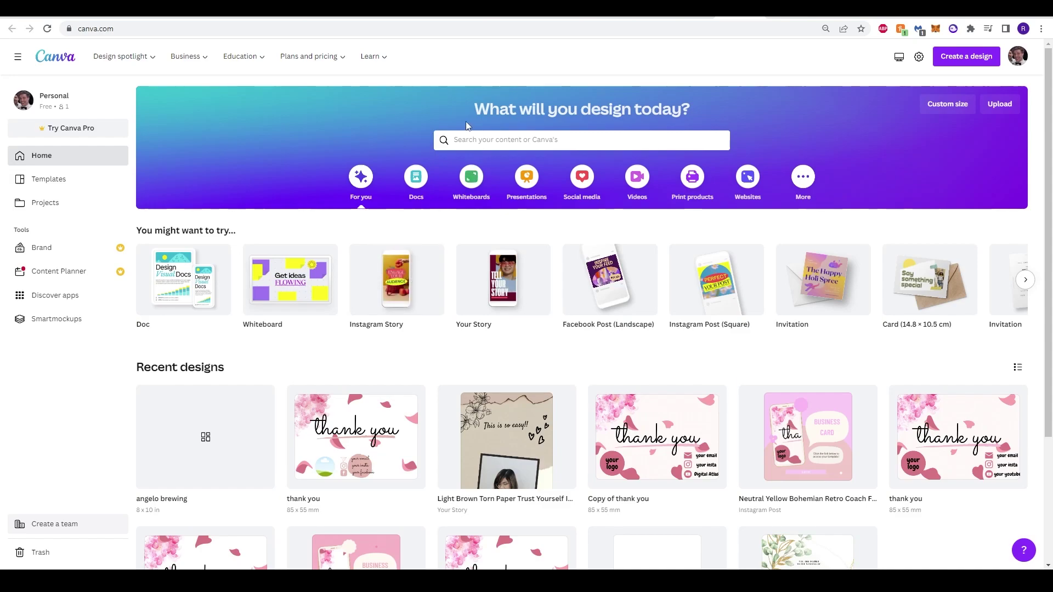
left_click(549, 144)
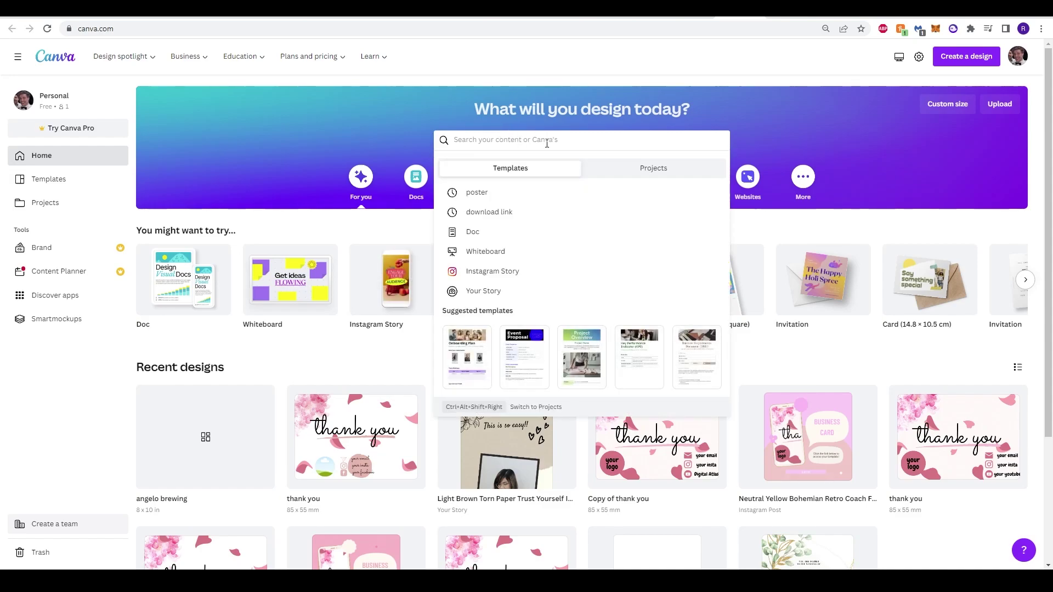
key("F5")
type("poster")
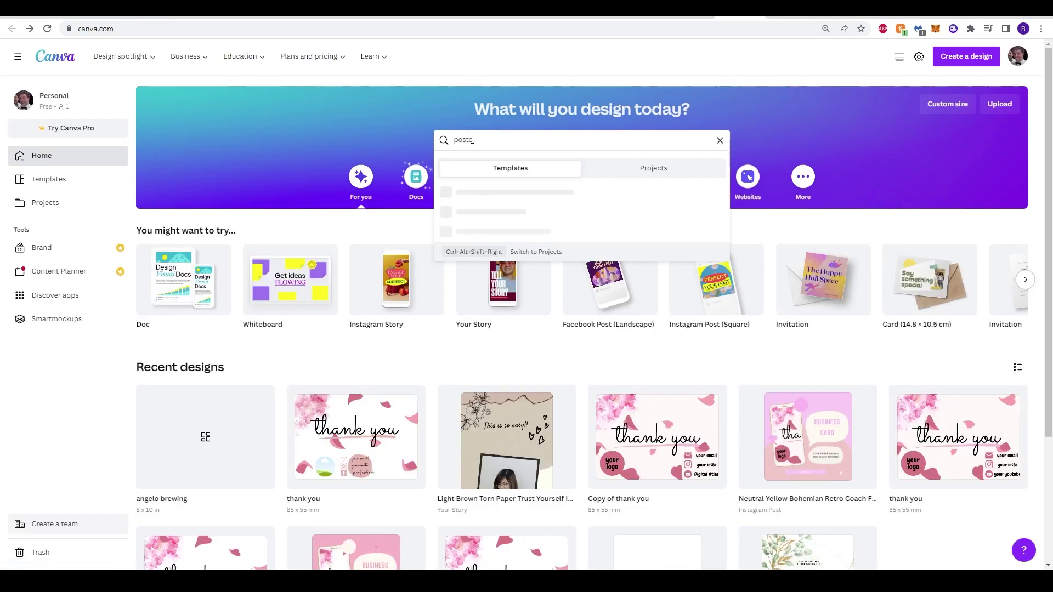
key("Return")
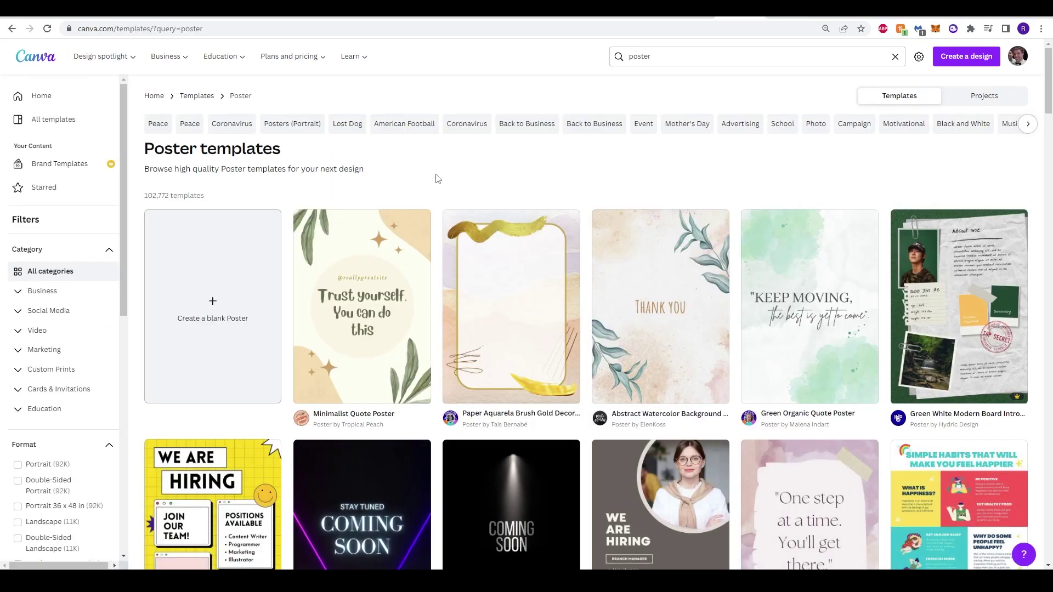
- Browse the poster template results, then bring up the Create a design menu
scroll(443, 203, "down", 5)
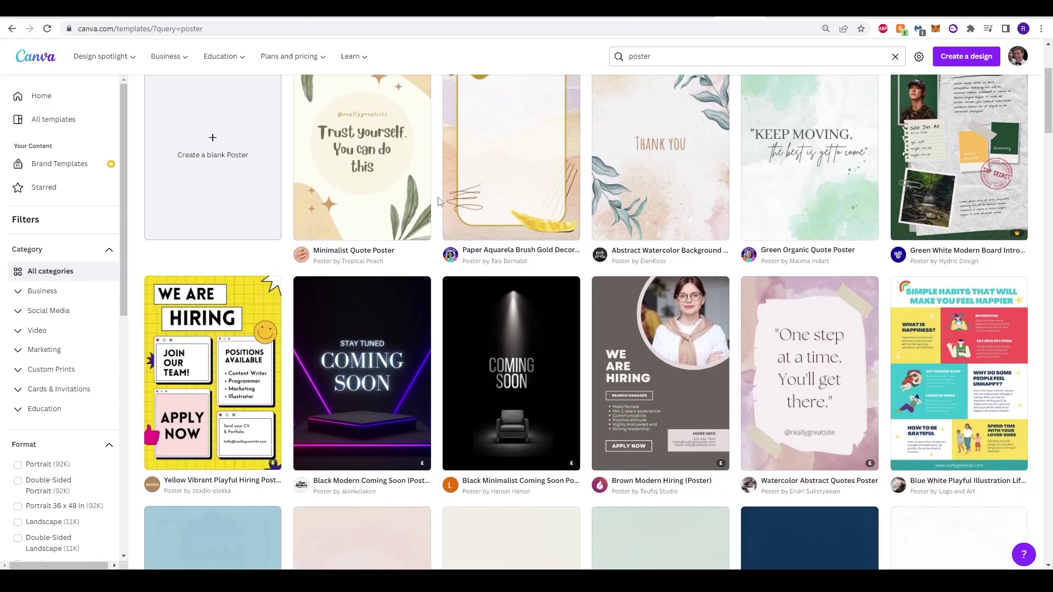
scroll(439, 203, "down", 4)
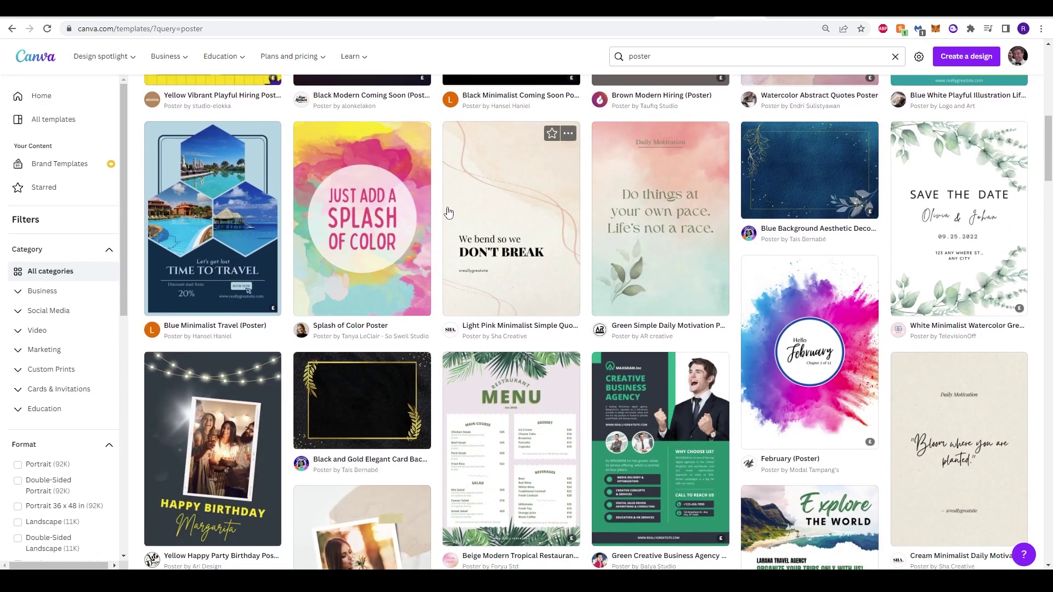
scroll(445, 210, "down", 4)
scroll(447, 210, "down", 1)
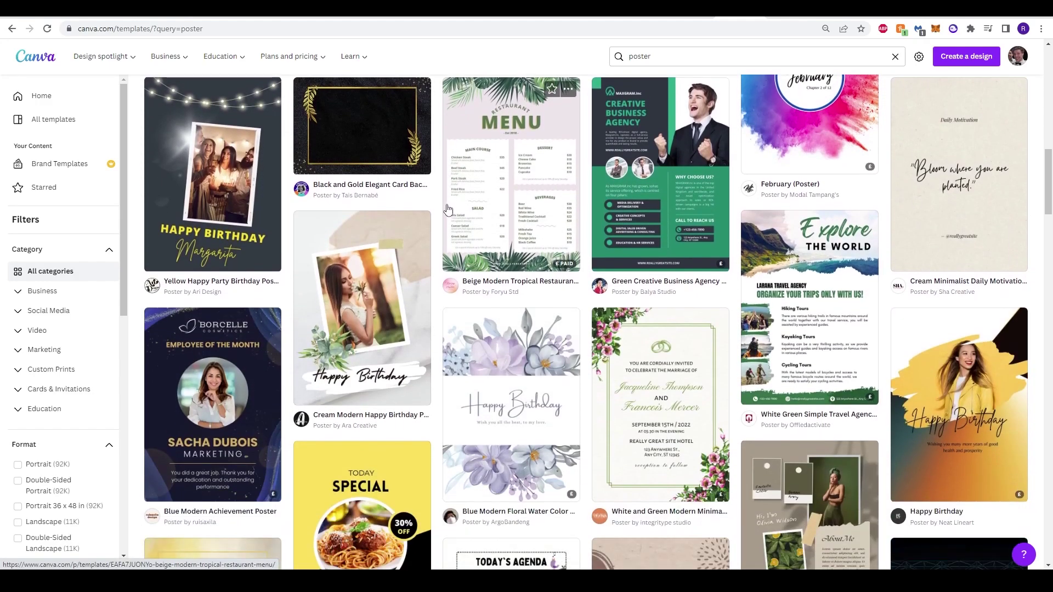
scroll(447, 208, "down", 8)
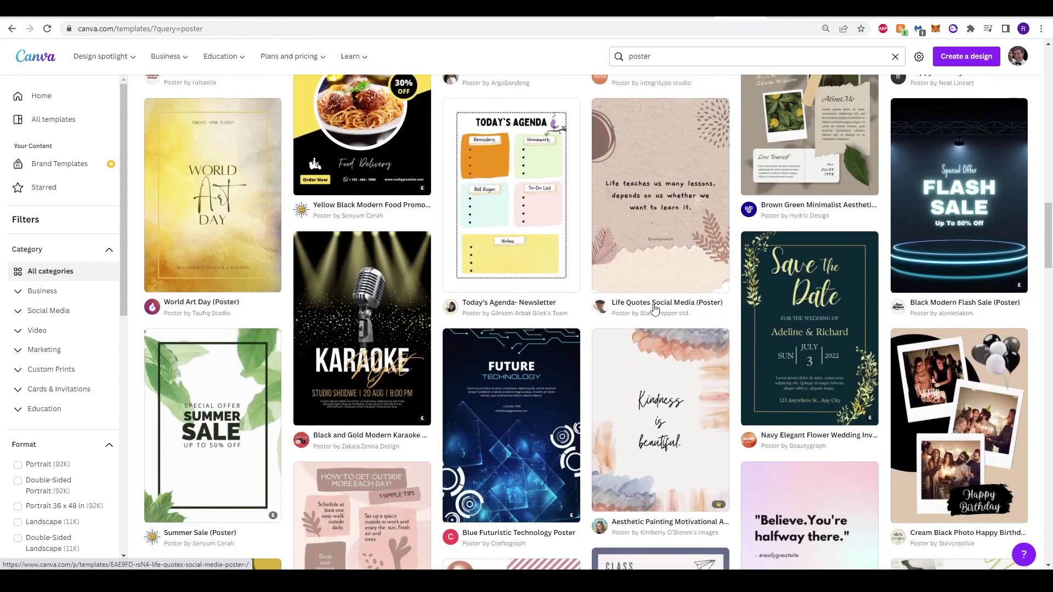
scroll(859, 148, "up", 20)
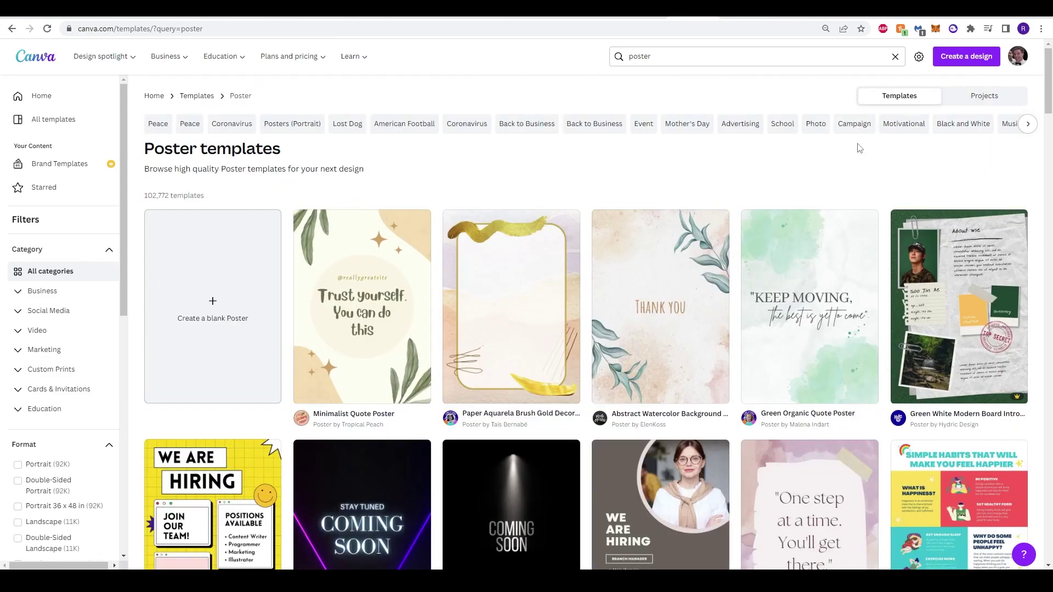
left_click(957, 57)
- Start a custom-size design with inches as the unit, beginning with the width
left_click(899, 107)
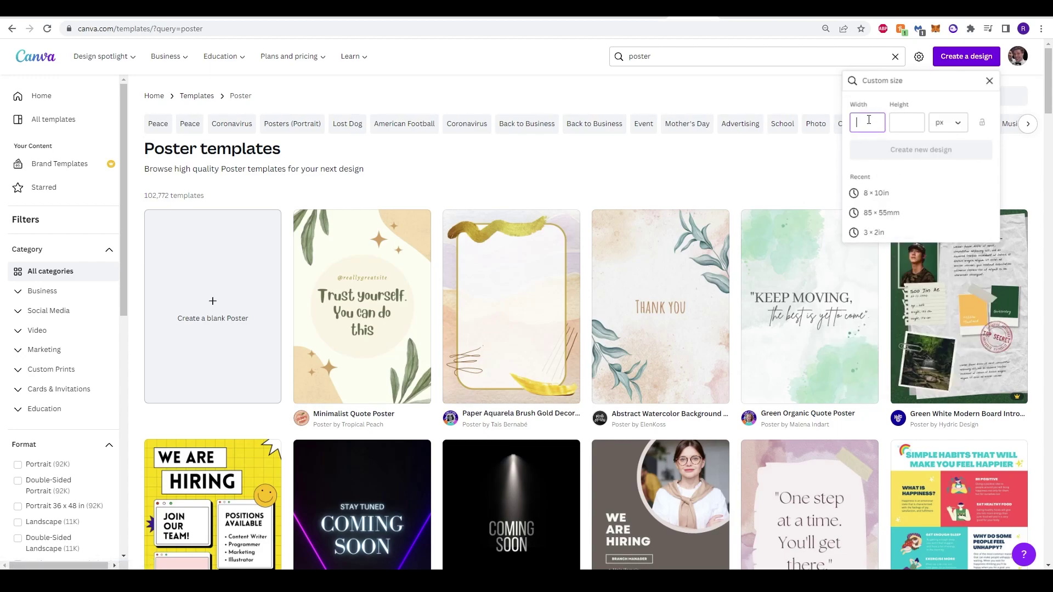
left_click(947, 122)
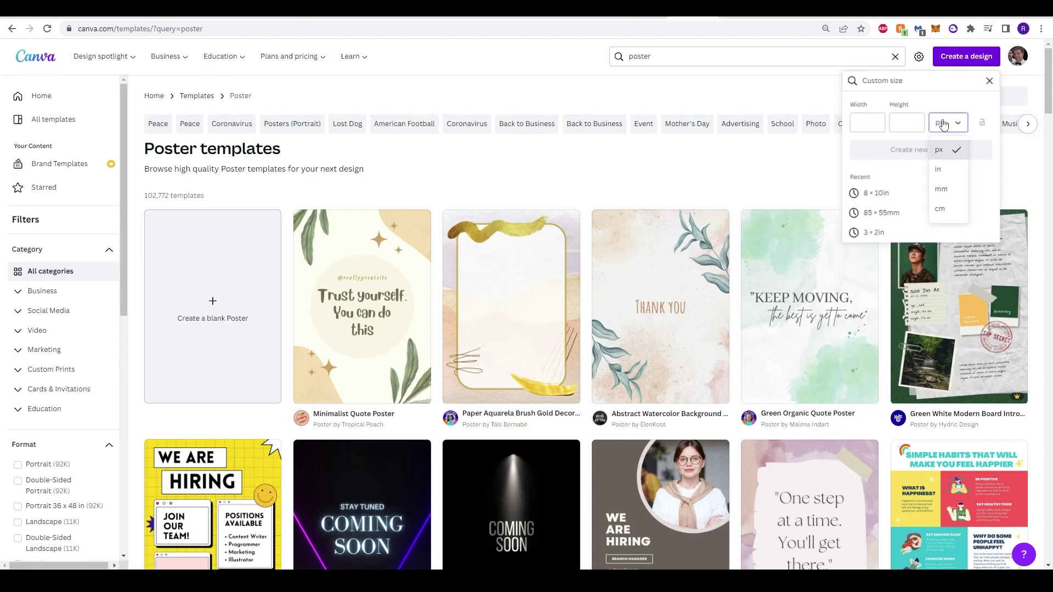
left_click(940, 165)
left_click(861, 127)
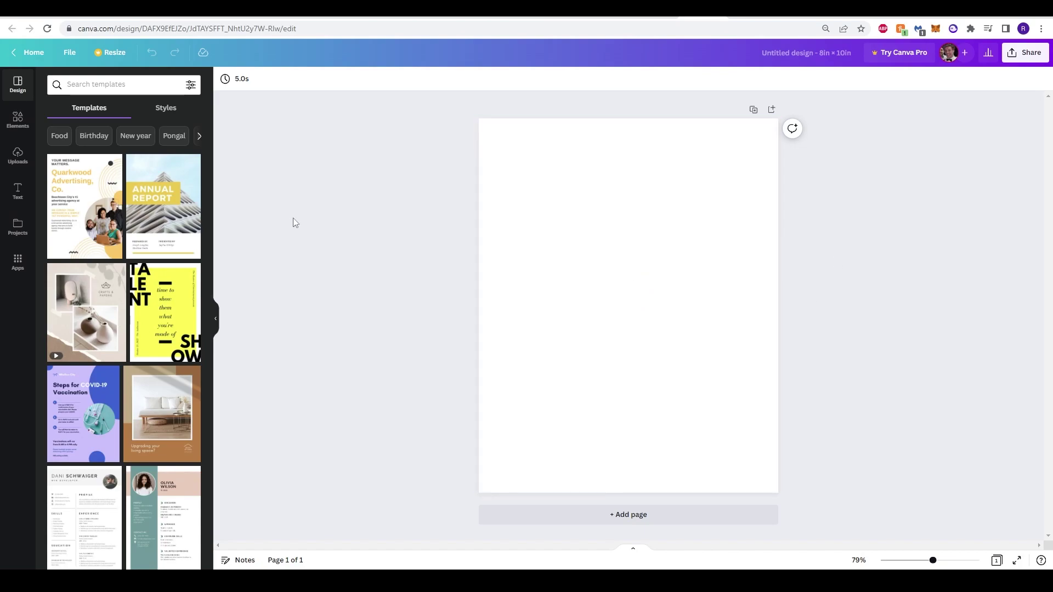
- Show the Text panel and scroll through the Font Combinations list
left_click(7, 188)
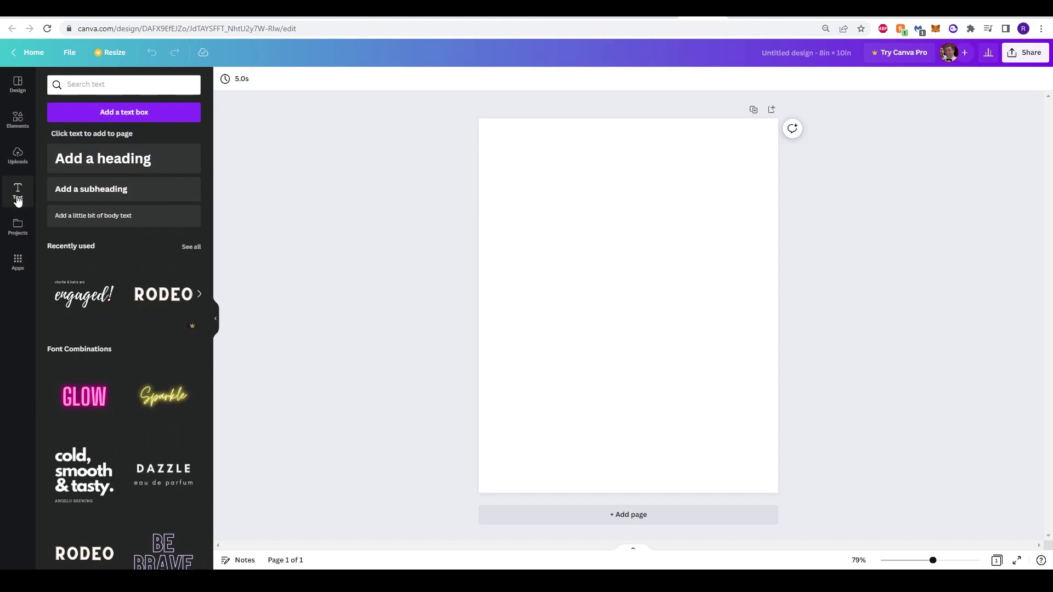
left_click_drag(208, 261, 213, 355)
scroll(202, 484, "down", 5)
scroll(122, 371, "down", 2)
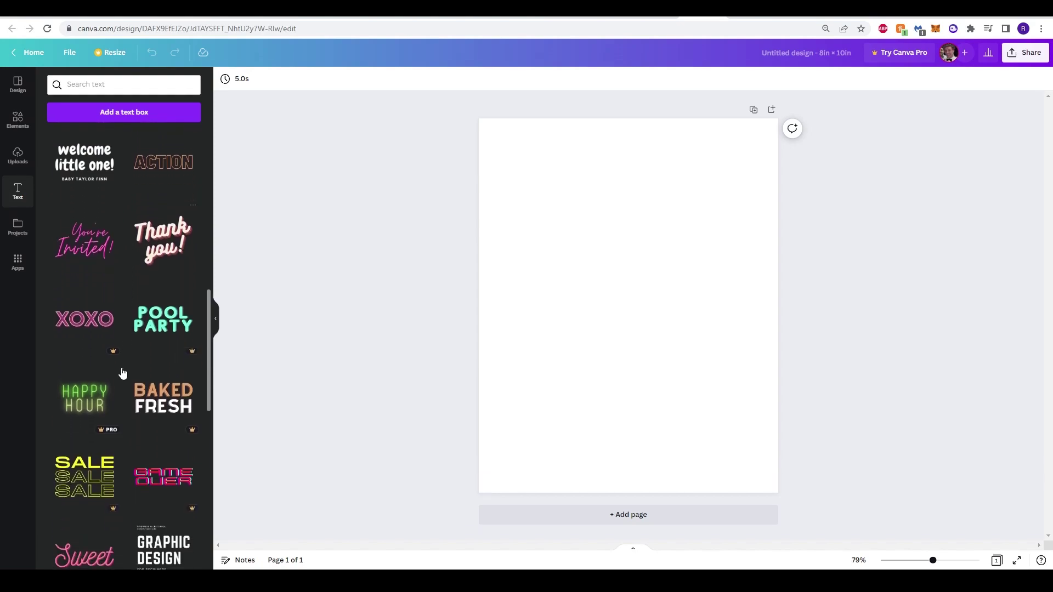
scroll(194, 408, "down", 2)
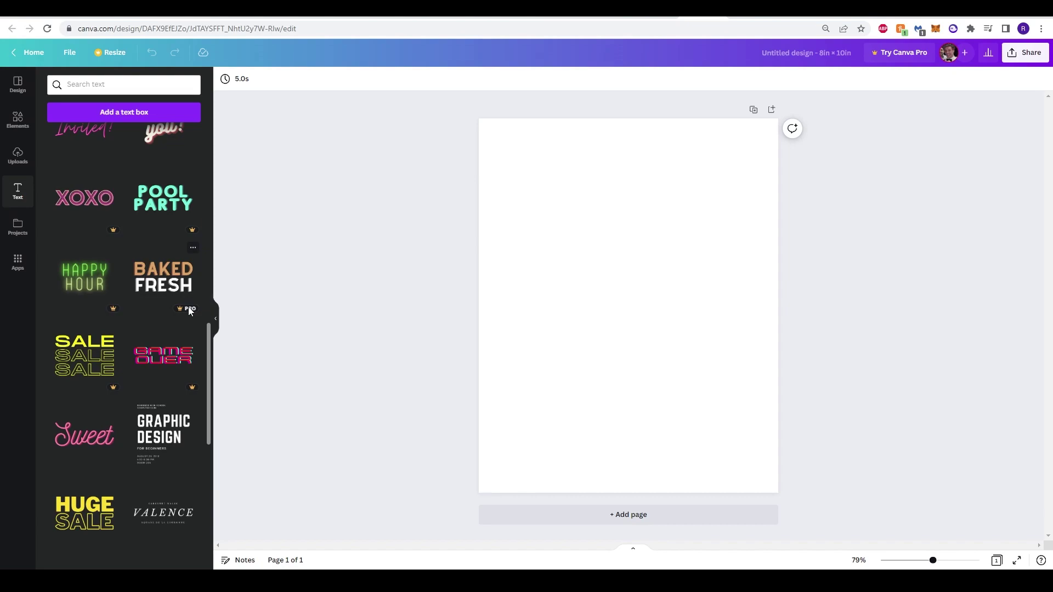
scroll(172, 363, "down", 2)
scroll(113, 351, "down", 3)
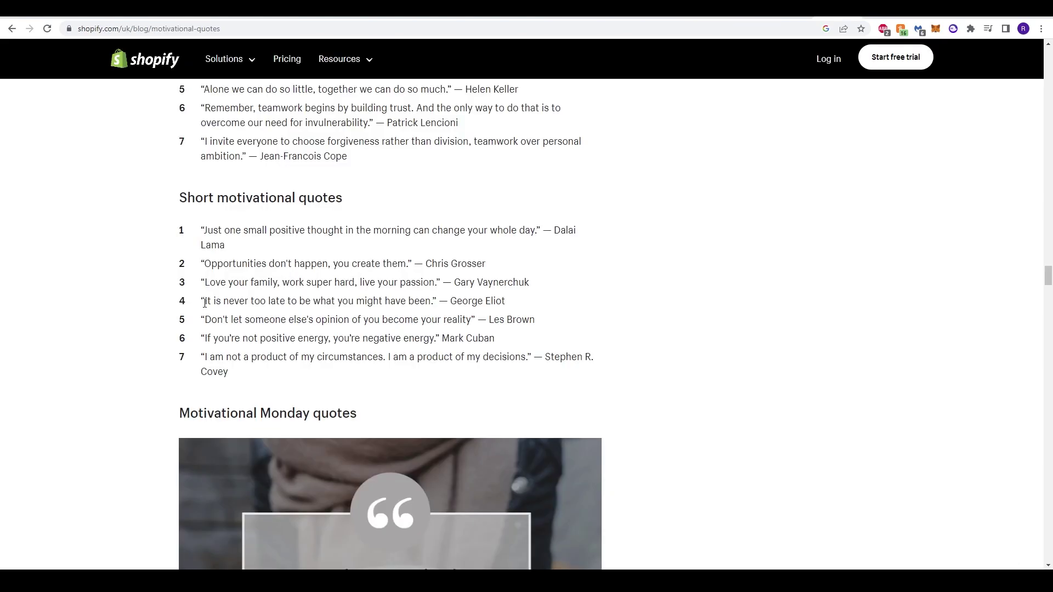
- Select 'It is never too late to be what you might have been.' on the blog
left_click_drag(204, 301, 365, 300)
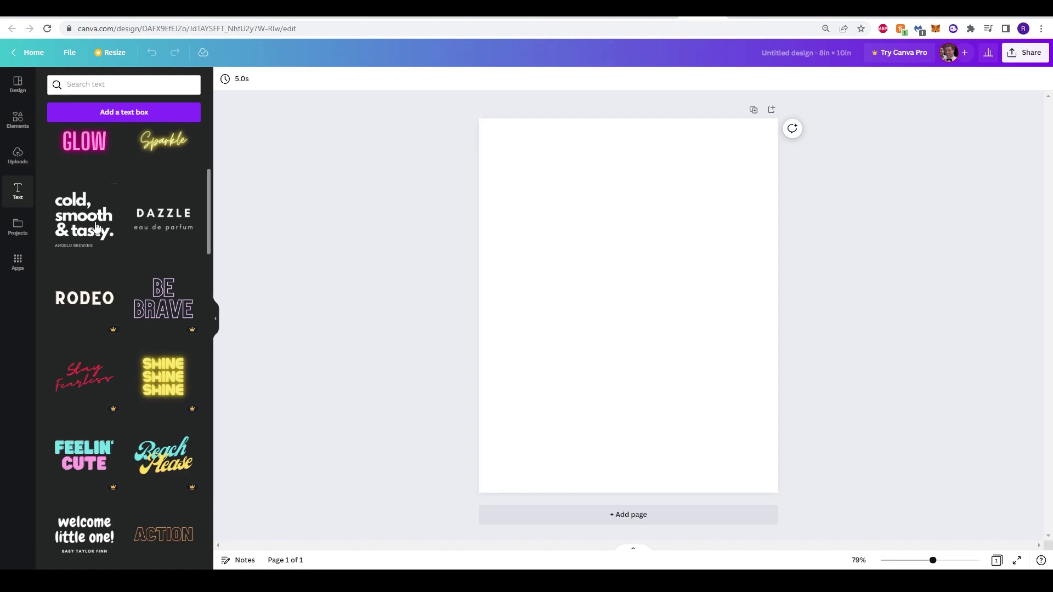
- Add a paragraph text box with the pasted quote and try fonts such as LOVELO
scroll(122, 321, "down", 2)
scroll(163, 430, "up", 4)
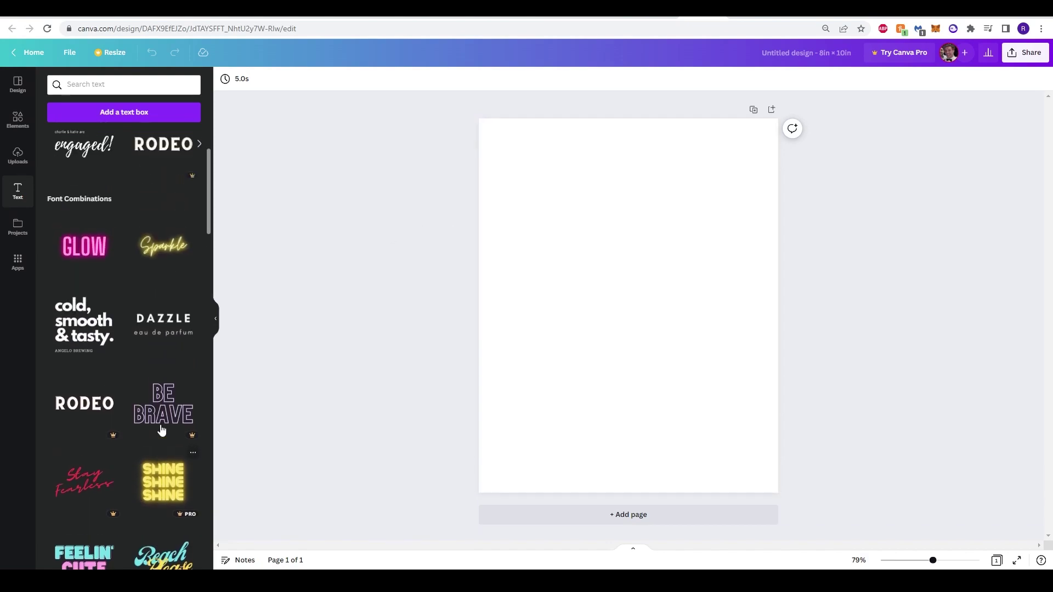
scroll(113, 369, "up", 3)
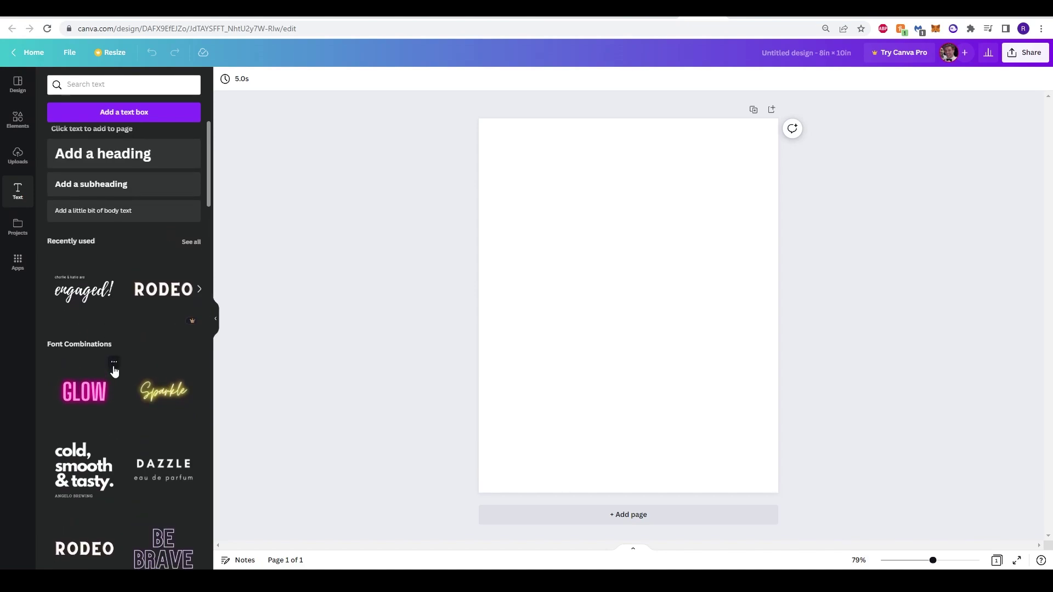
scroll(121, 375, "down", 1)
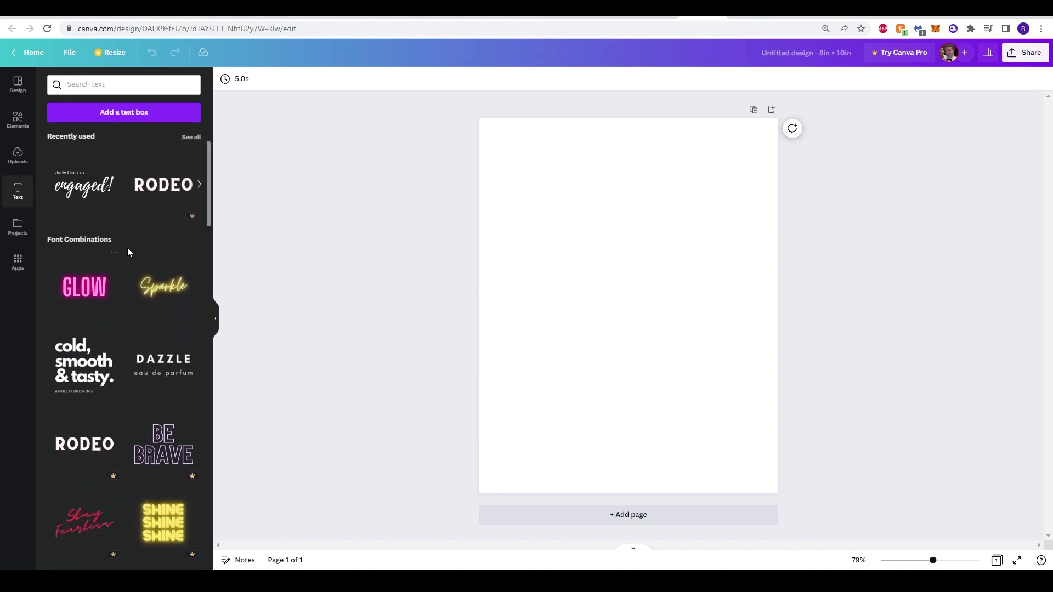
scroll(116, 365, "down", 10)
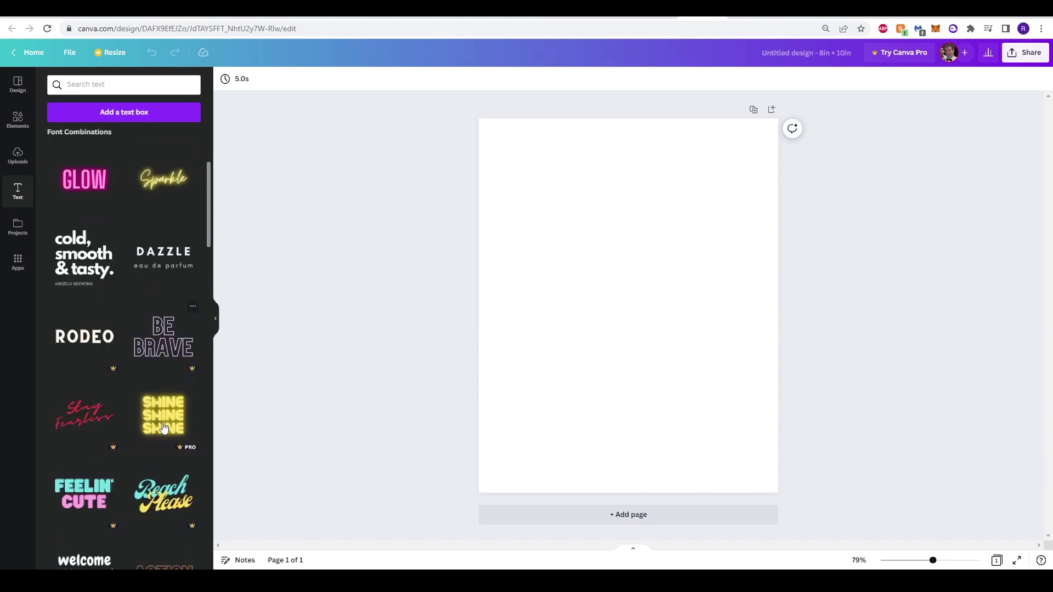
scroll(118, 434, "up", 10)
scroll(121, 384, "down", 3)
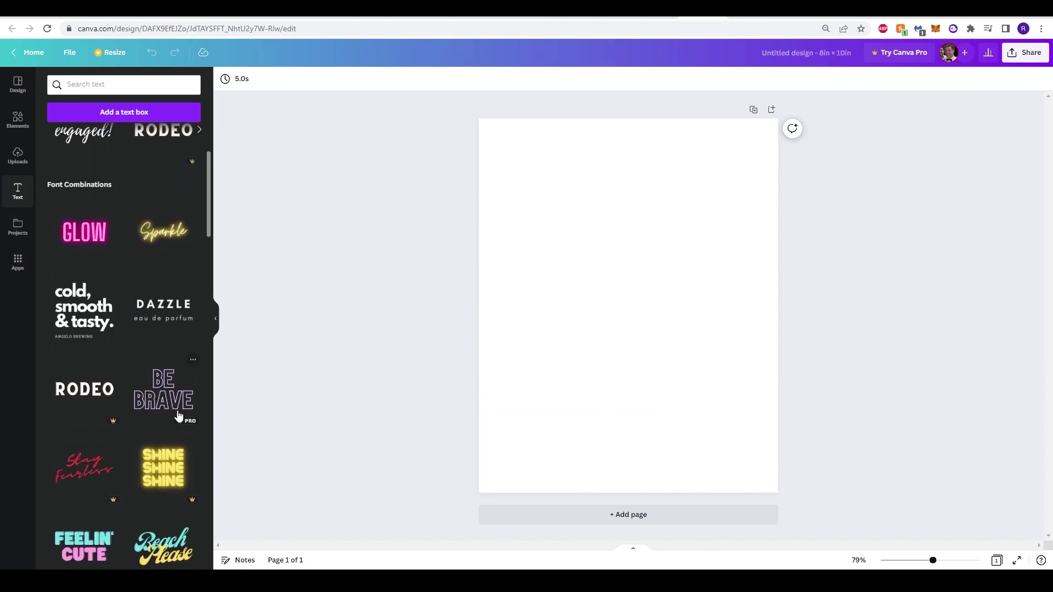
left_click(124, 112)
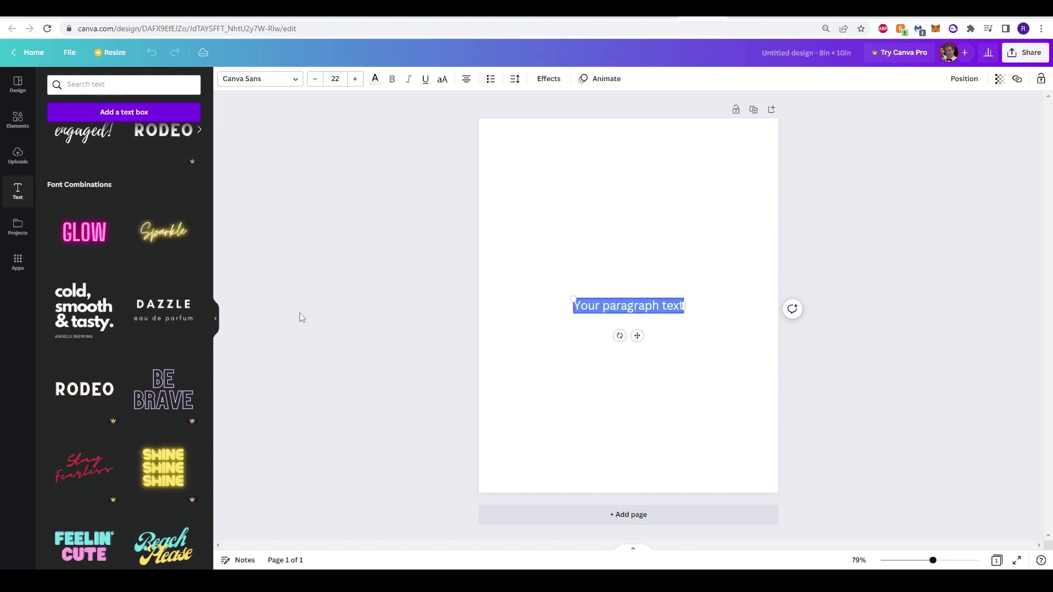
type("It is never too late to be what you might have been")
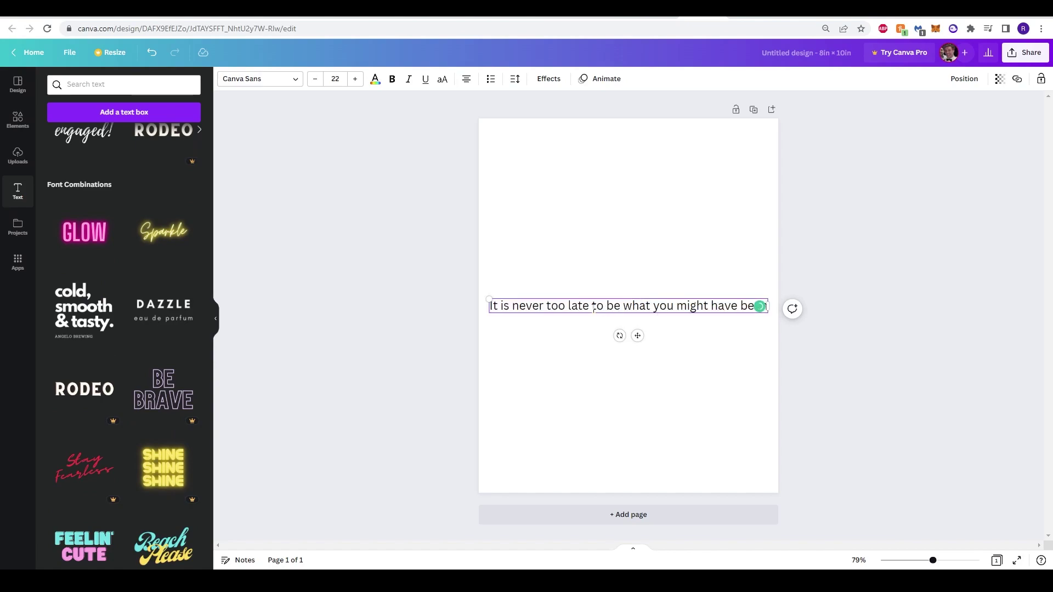
left_click(294, 78)
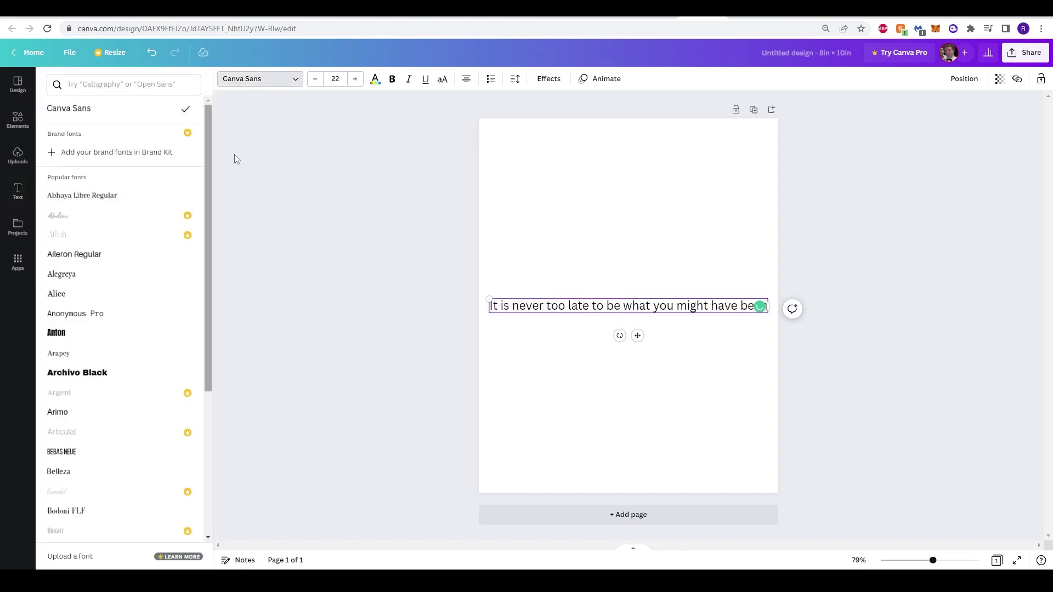
scroll(136, 328, "down", 15)
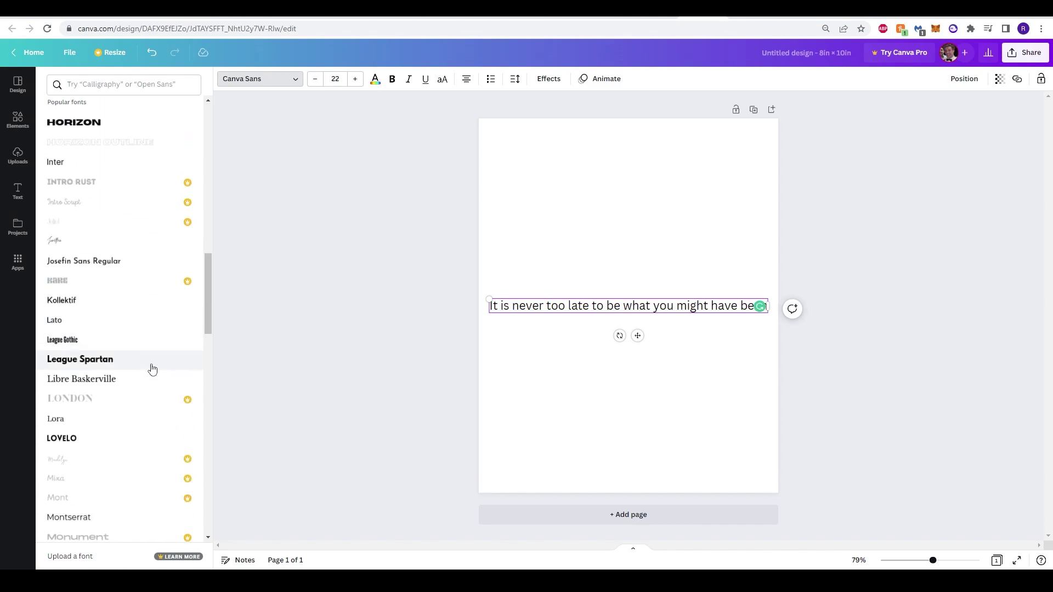
scroll(109, 378, "down", 2)
left_click(118, 331)
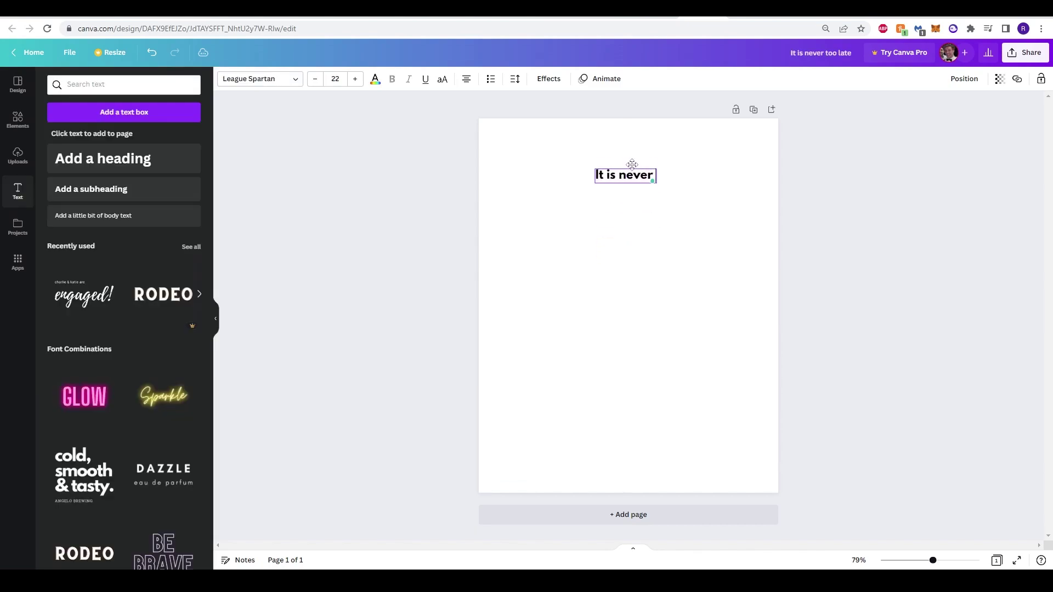
- Move the 'It is never' text higher and centre it horizontally on the page
mouse_move(632, 164)
left_mouse_down()
mouse_move(638, 150)
mouse_move(599, 178)
mouse_move(628, 190)
mouse_move(628, 336)
mouse_move(628, 153)
mouse_move(618, 154)
left_mouse_up()
left_click(625, 164)
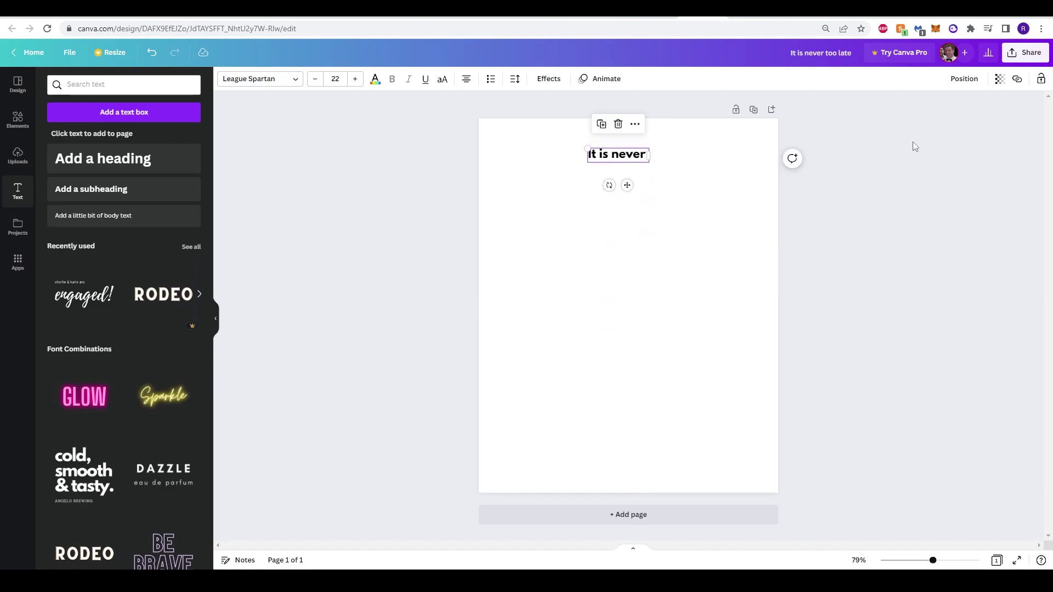
left_click(961, 77)
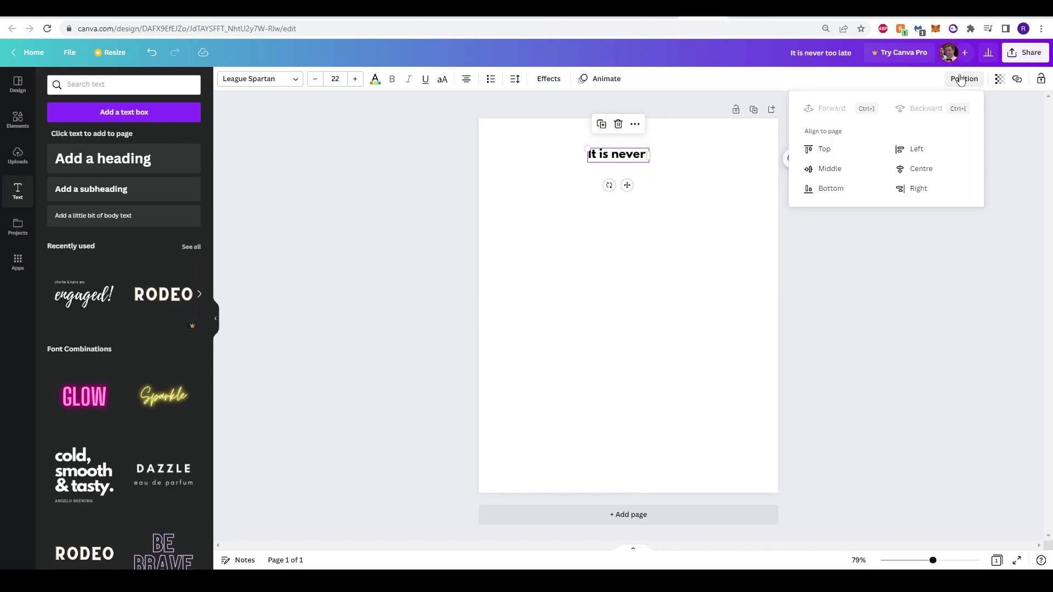
left_click(902, 169)
left_click(466, 251)
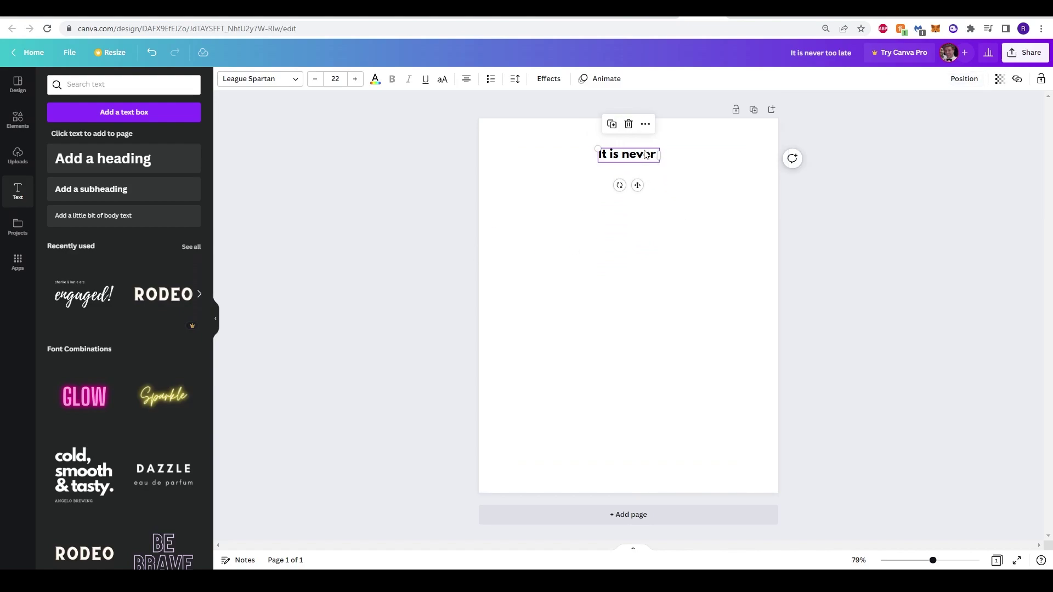
- Enlarge the 'It is never' heading to about 59 and re-centre it
left_click(645, 154)
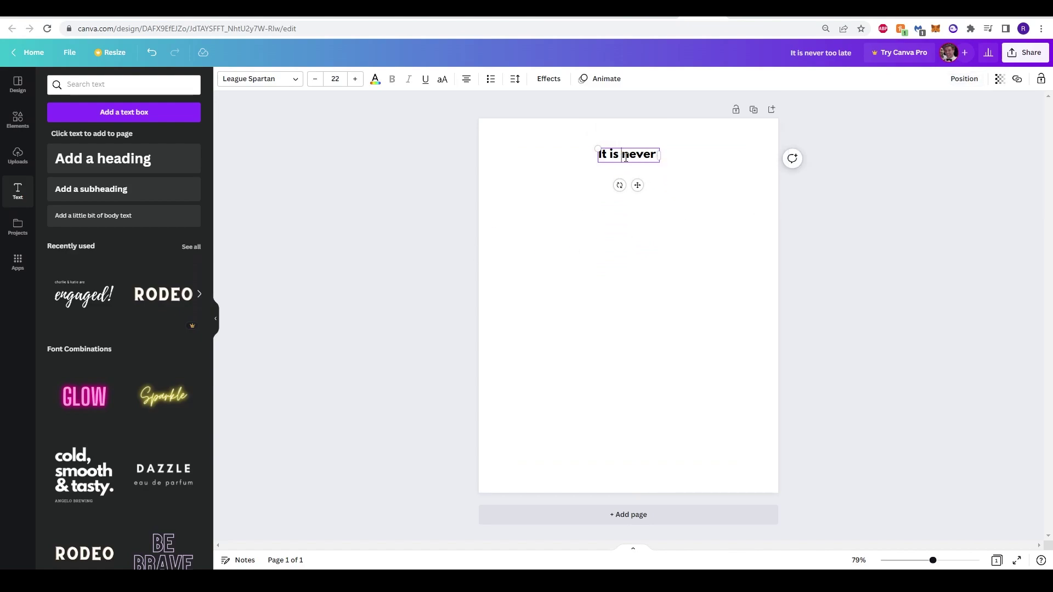
left_click_drag(658, 163, 756, 209)
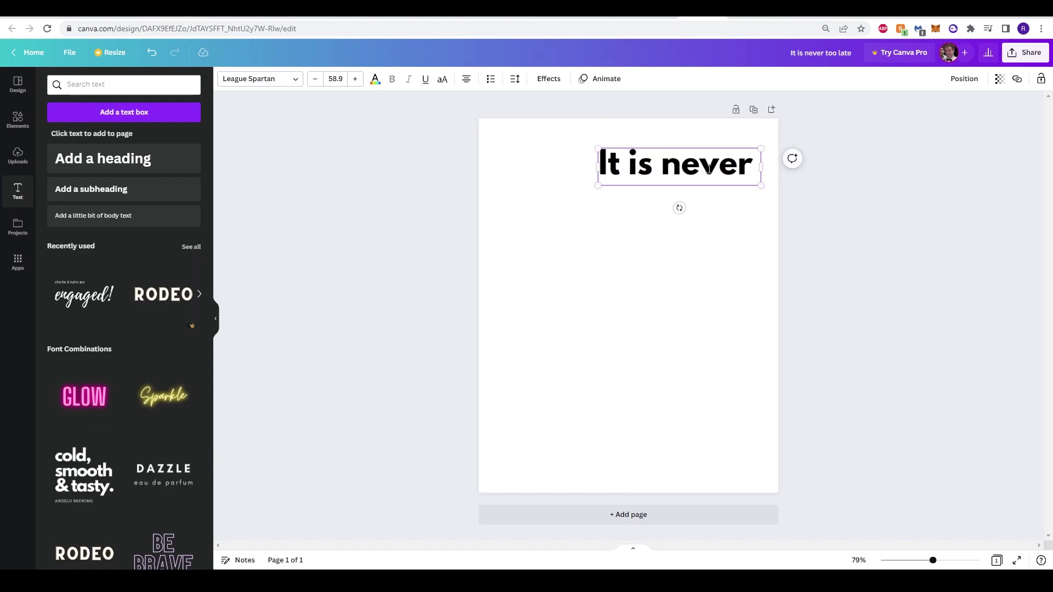
left_click(954, 80)
left_click(911, 170)
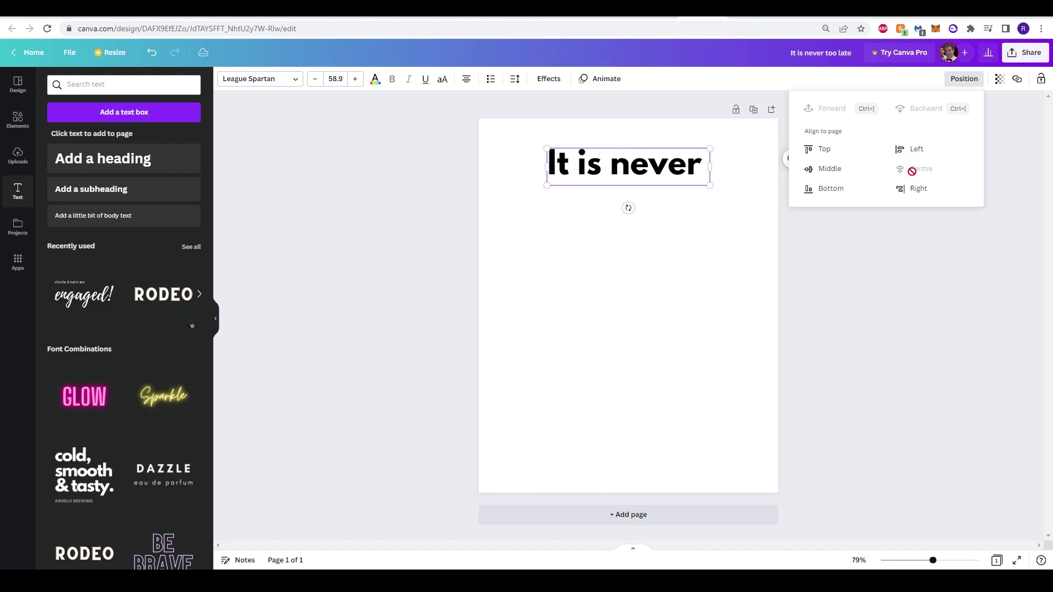
left_click(340, 254)
left_click(498, 214)
- Add the 'engaged!' script combination, delete its top line, and paste 'too late' in
left_click(85, 298)
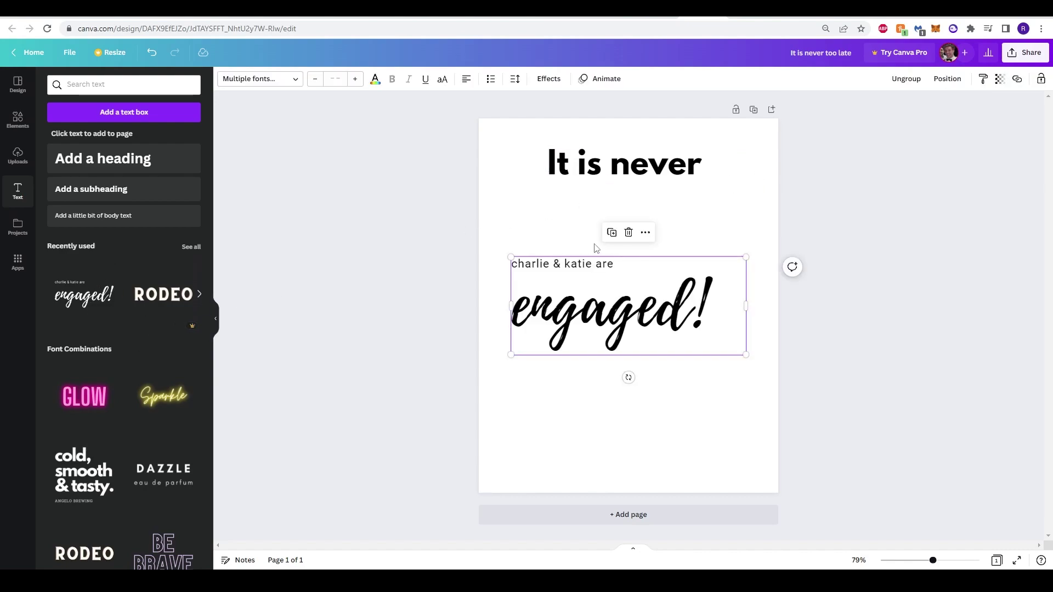
left_click(584, 269)
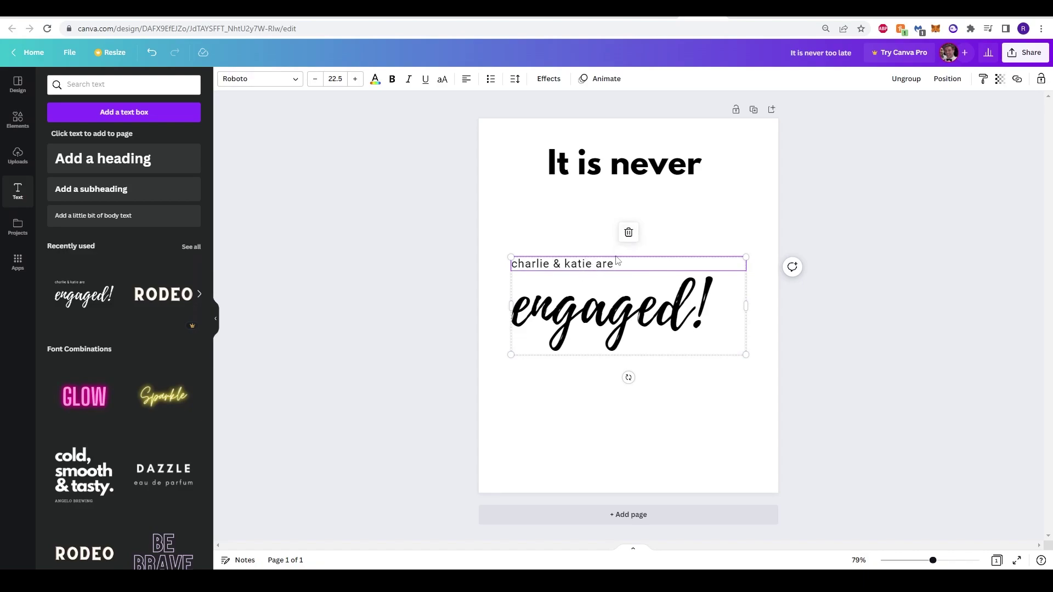
left_click(628, 234)
double_click(617, 336)
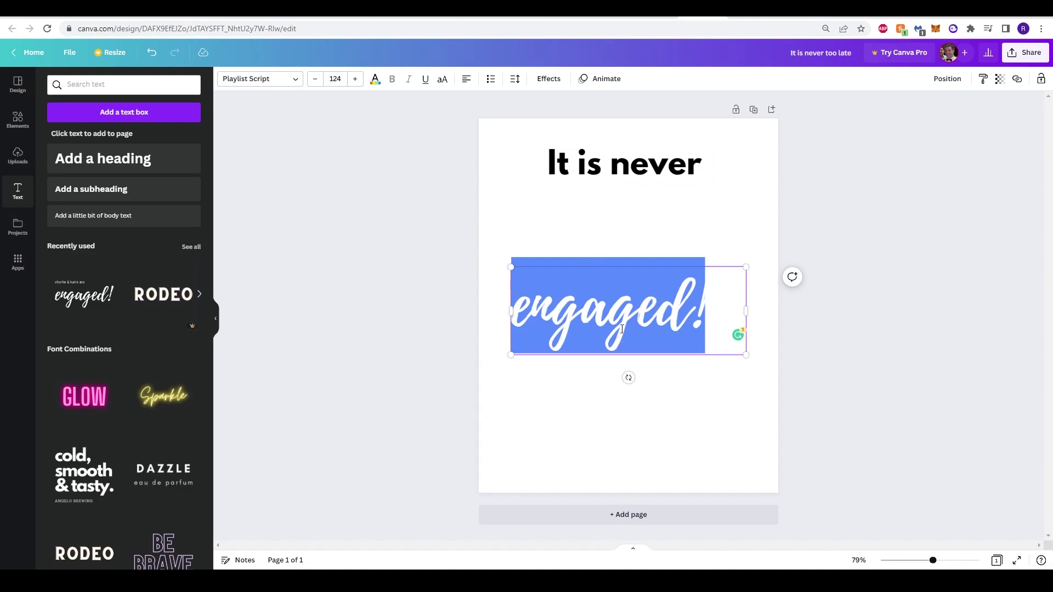
type("too late")
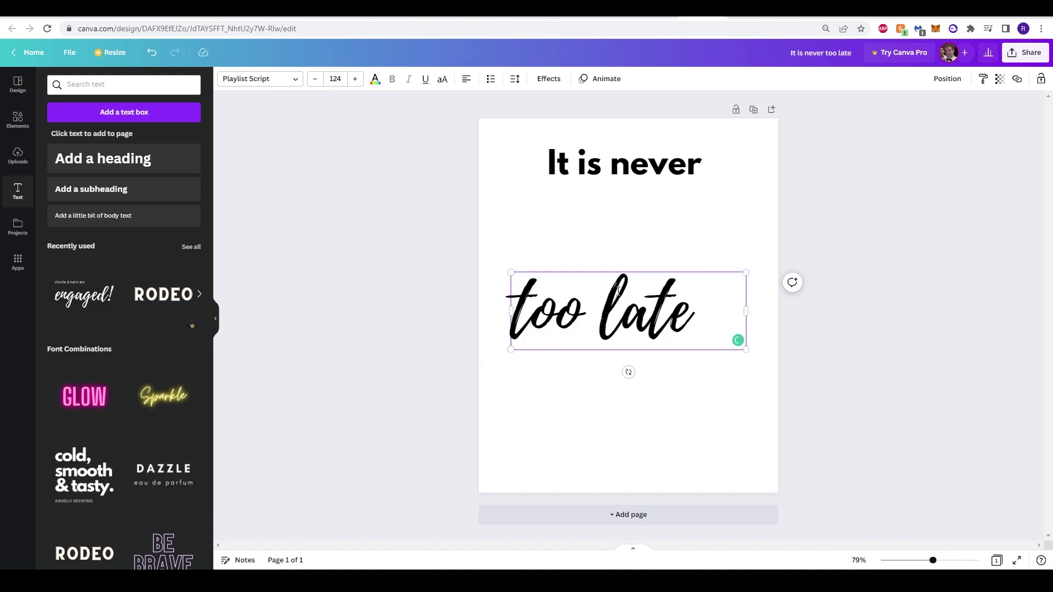
- Centre-align the 'too late' text and move it just under 'It is never'
left_click(947, 81)
left_click(660, 296)
left_click(466, 78)
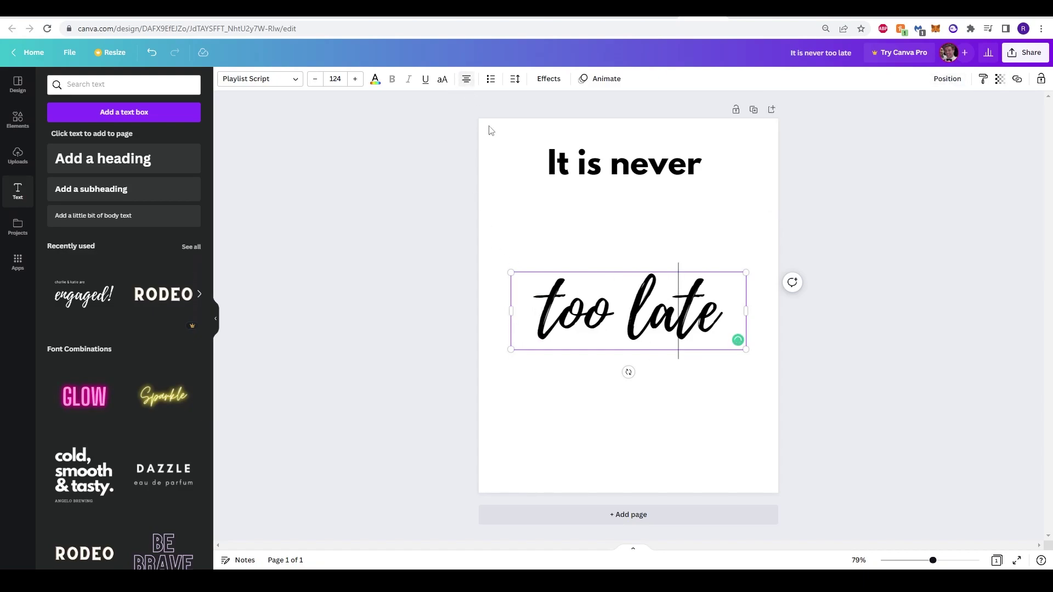
left_click(313, 277)
left_click(661, 307)
left_click_drag(665, 308, 670, 222)
key("Escape")
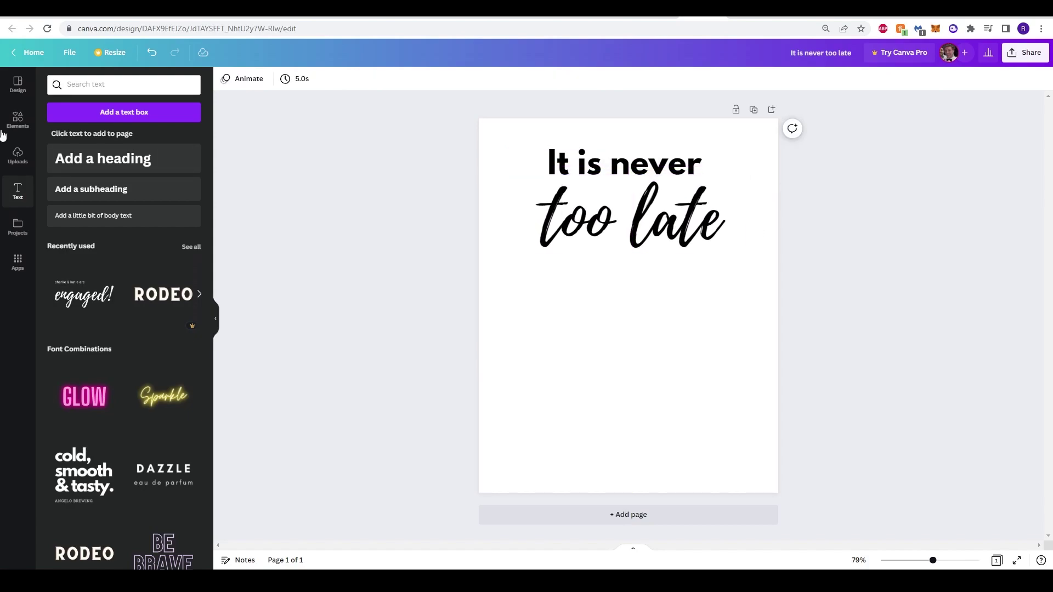
- Search Elements for 'flower', add a yellow daisy graphic, then delete it
left_click(18, 118)
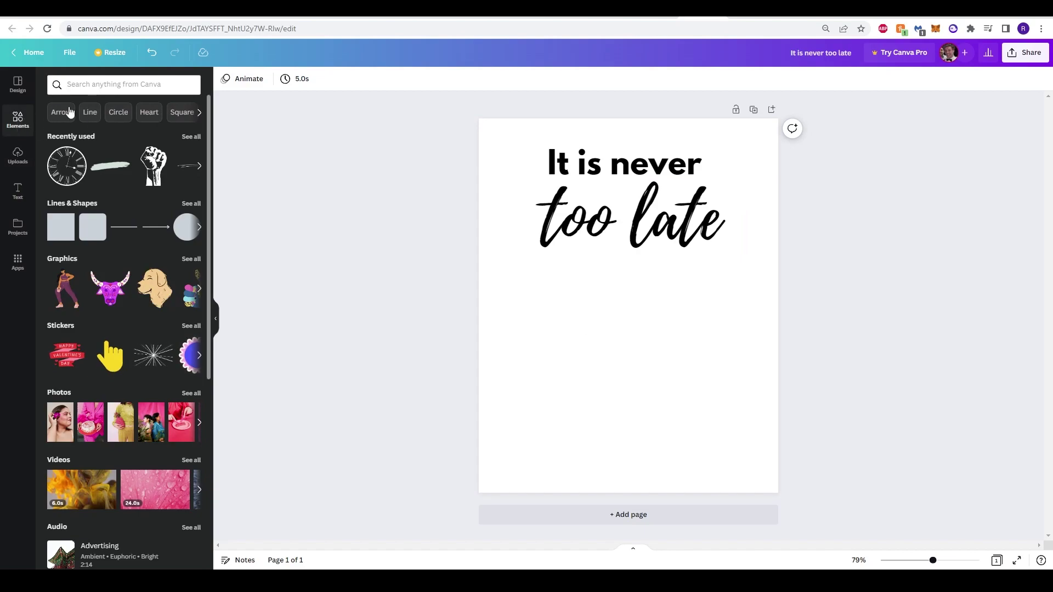
left_click(127, 85)
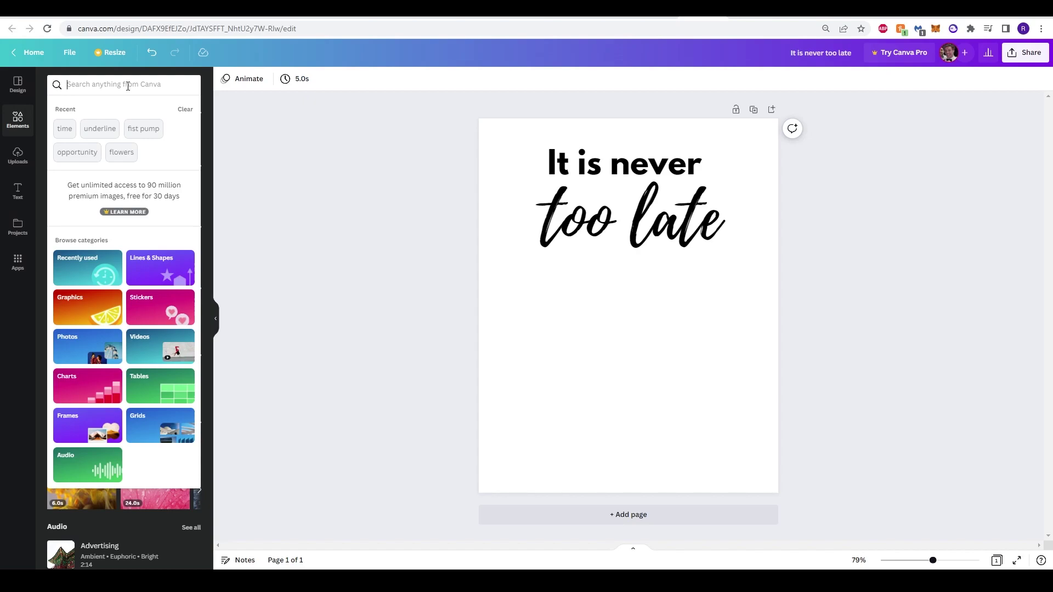
type("flower")
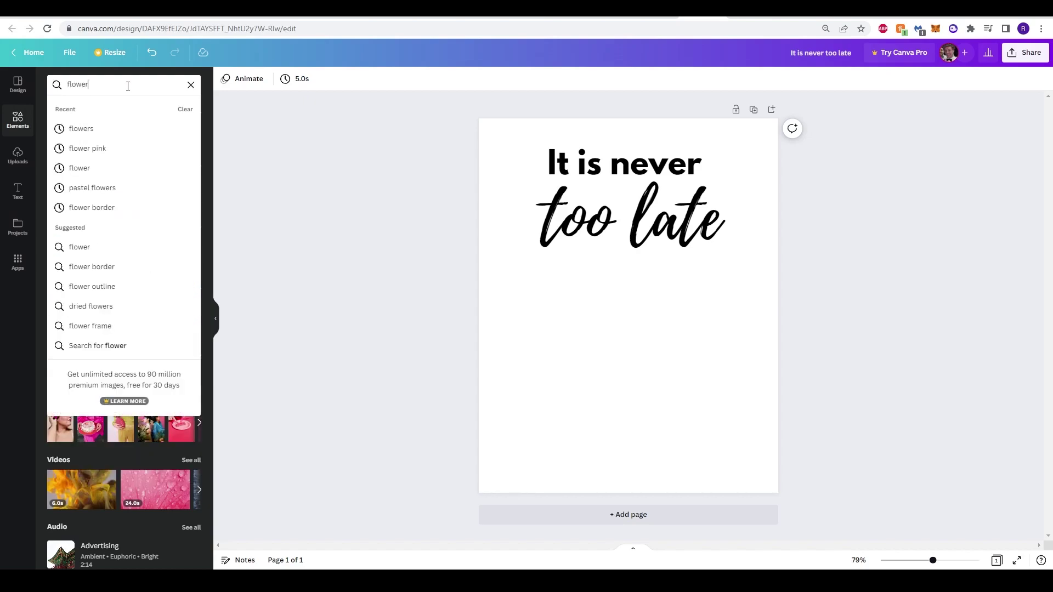
key("Return")
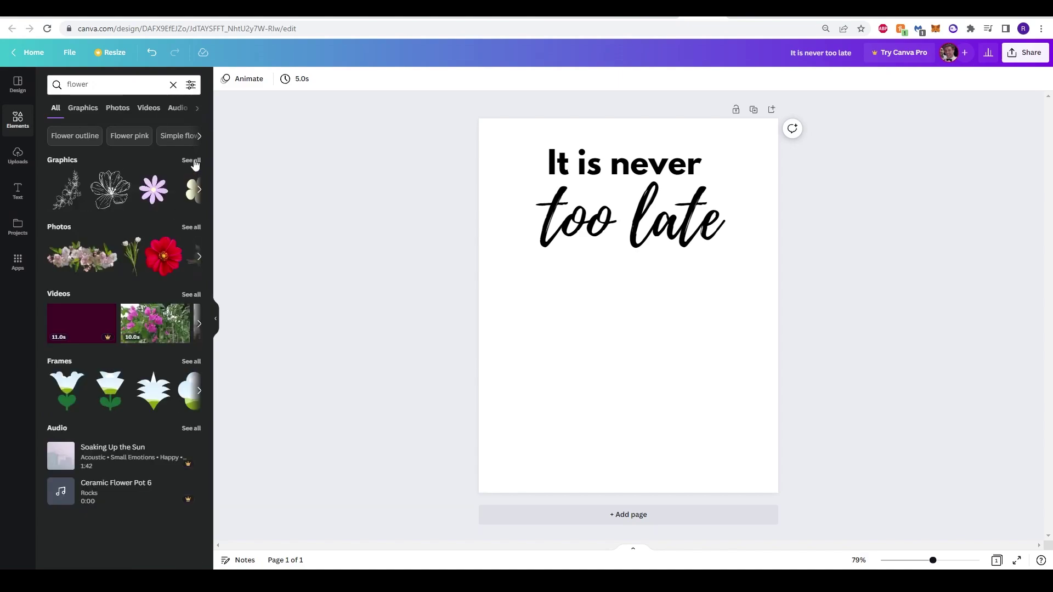
left_click(193, 161)
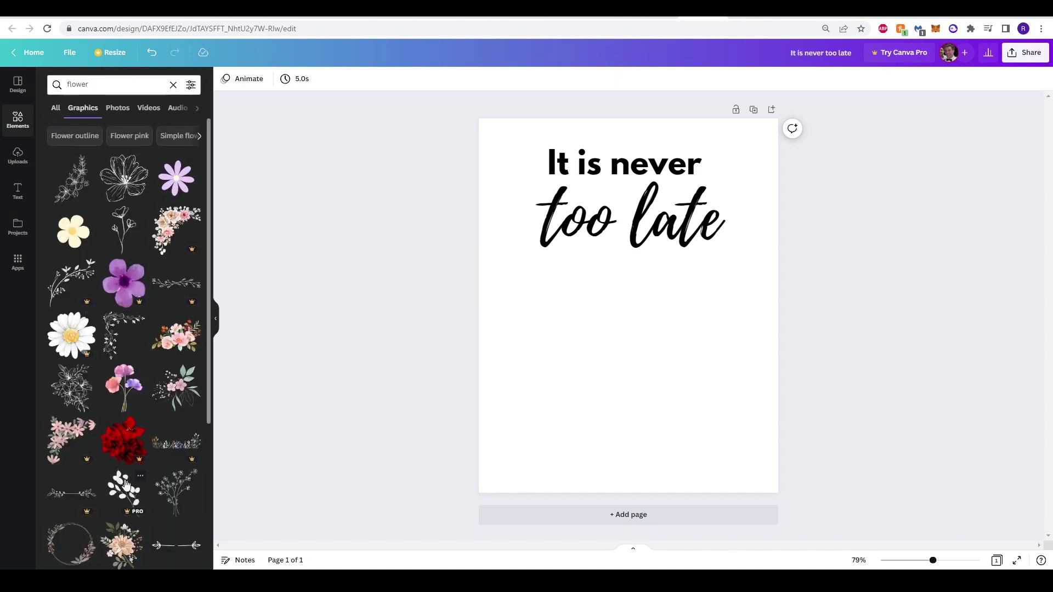
left_click(73, 230)
key("Delete")
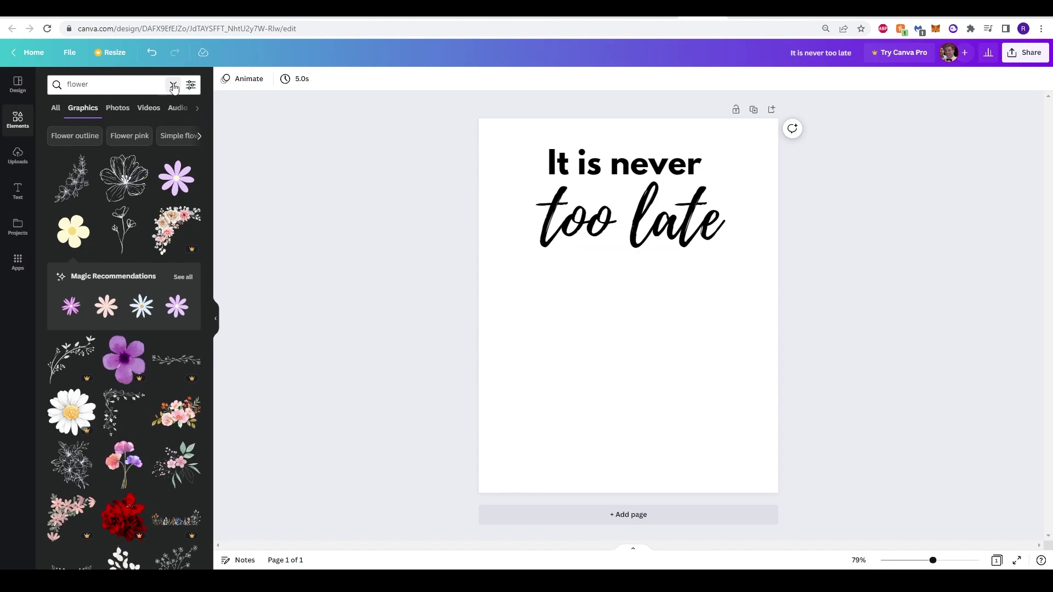
- Replace the search with 'underline' to list underline graphics
left_click(172, 84)
type("under")
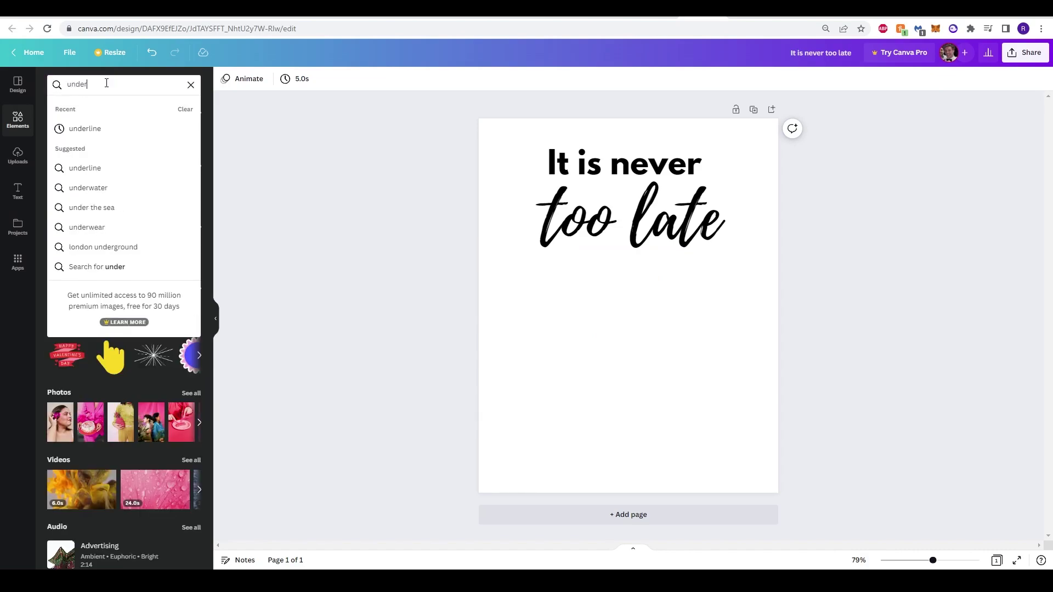
left_click(178, 225)
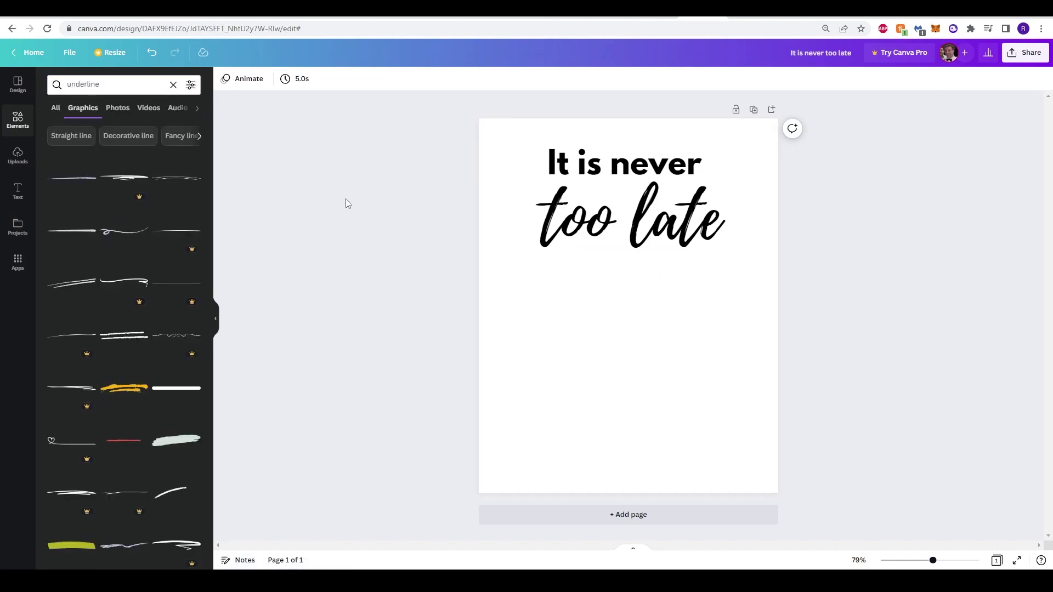
- Add a brush-stroke underline, stretch it wider and place it beneath 'too late'
left_click(69, 182)
left_click_drag(694, 302, 852, 272)
left_click_drag(740, 303, 657, 246)
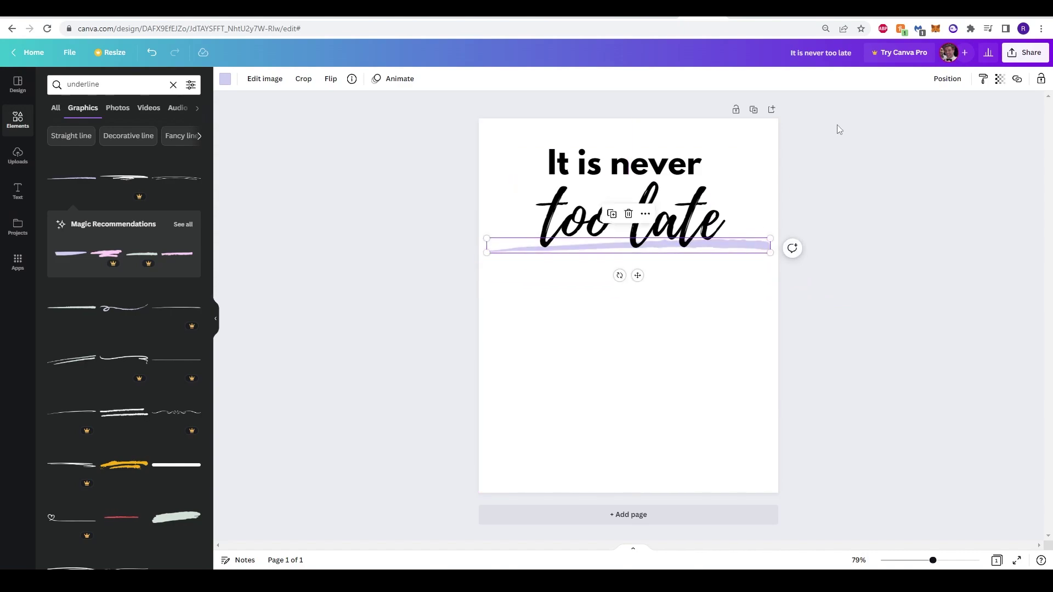
left_click(947, 78)
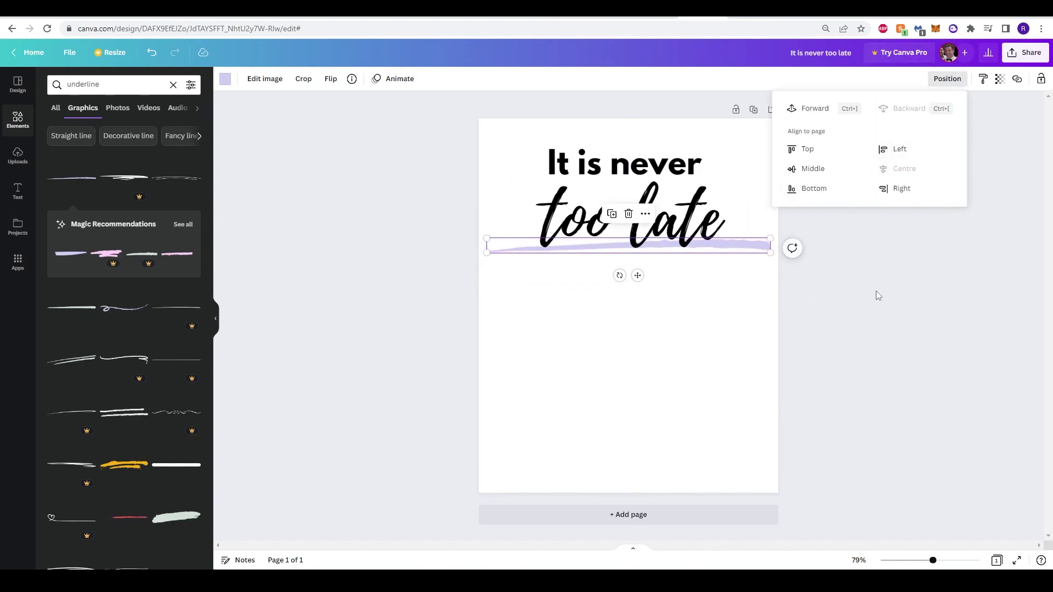
left_click(508, 253)
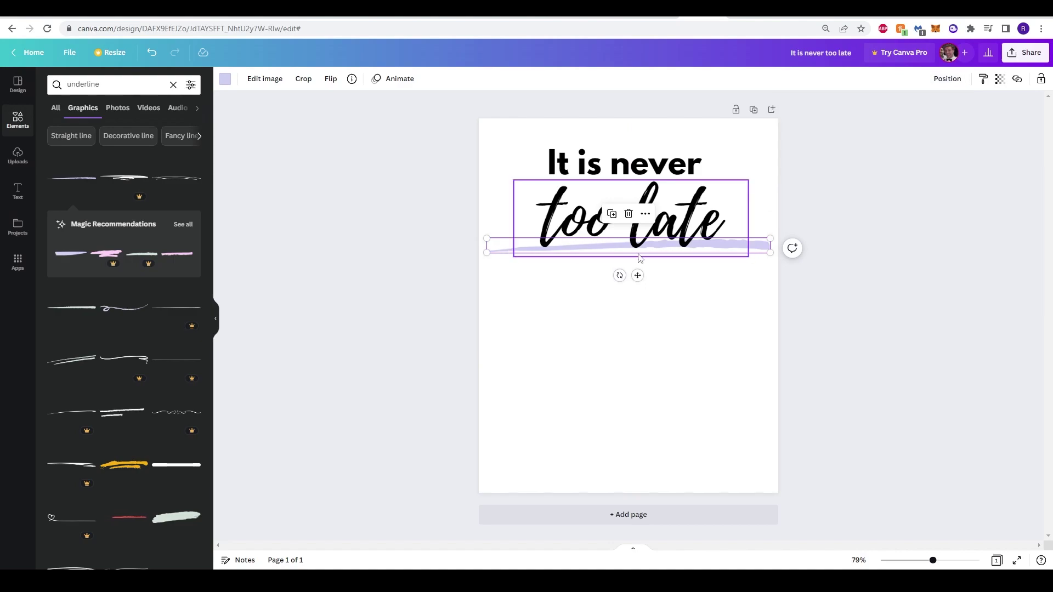
- Recolour the underline to pale lavender #CFB4ED using the custom colour picker
left_click(225, 78)
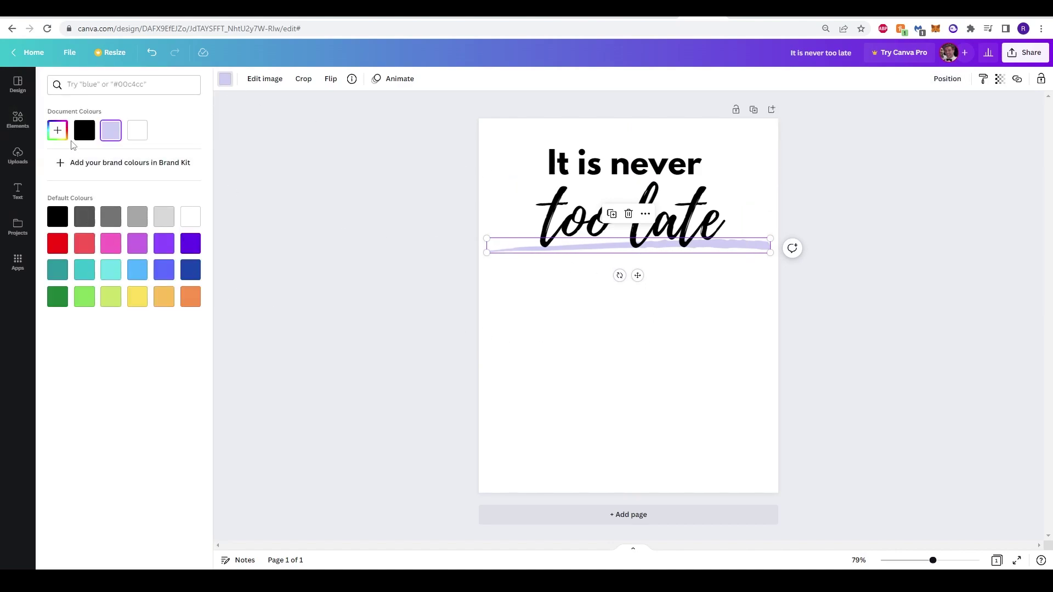
left_click(57, 130)
left_click_drag(125, 184, 93, 168)
left_click_drag(84, 214, 159, 214)
left_click_drag(98, 169, 104, 163)
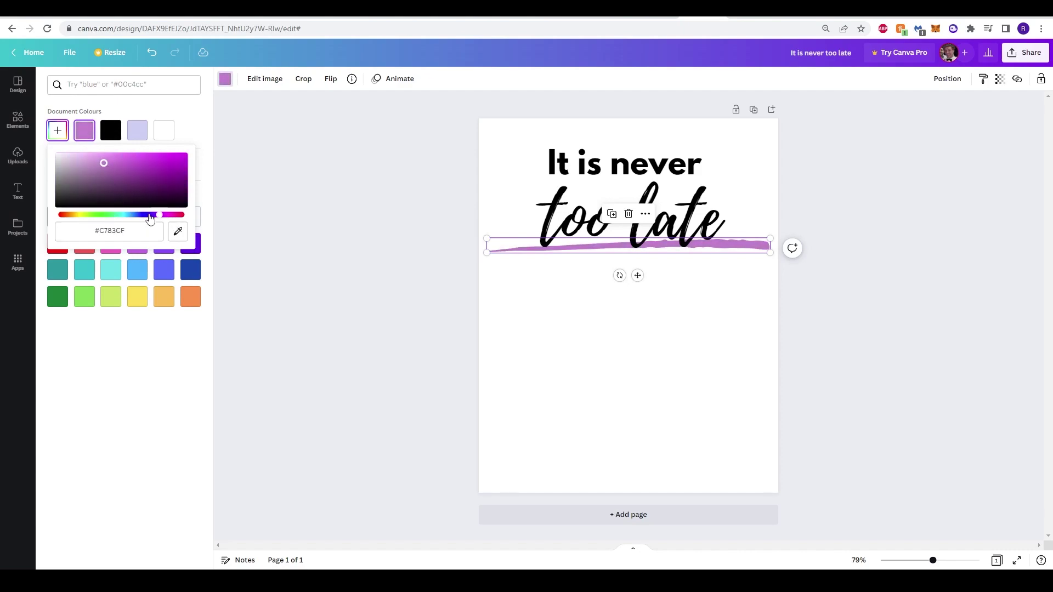
left_click_drag(149, 215, 152, 215)
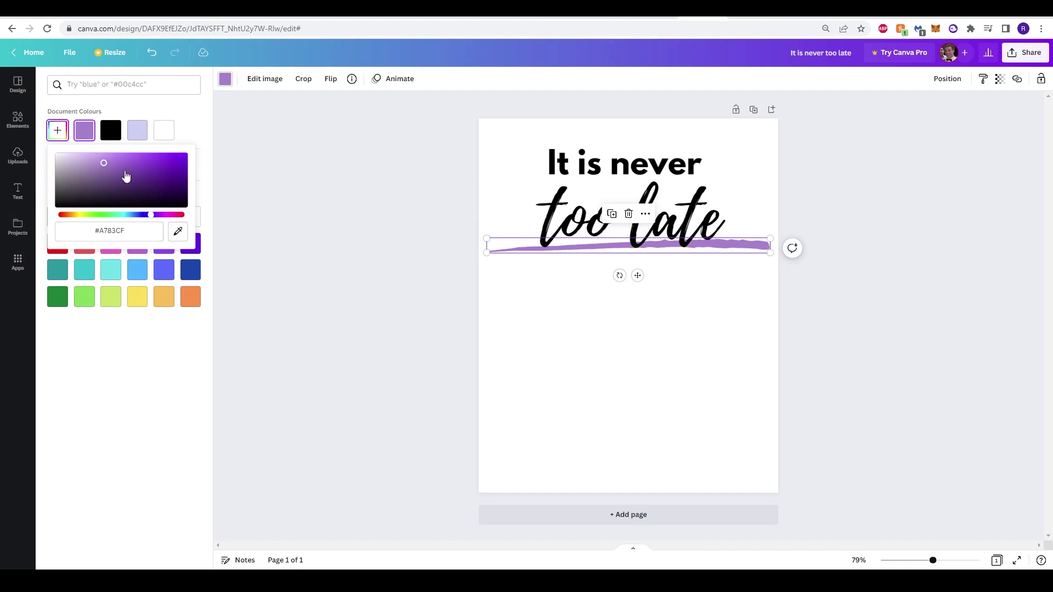
left_click(87, 158)
left_click(233, 244)
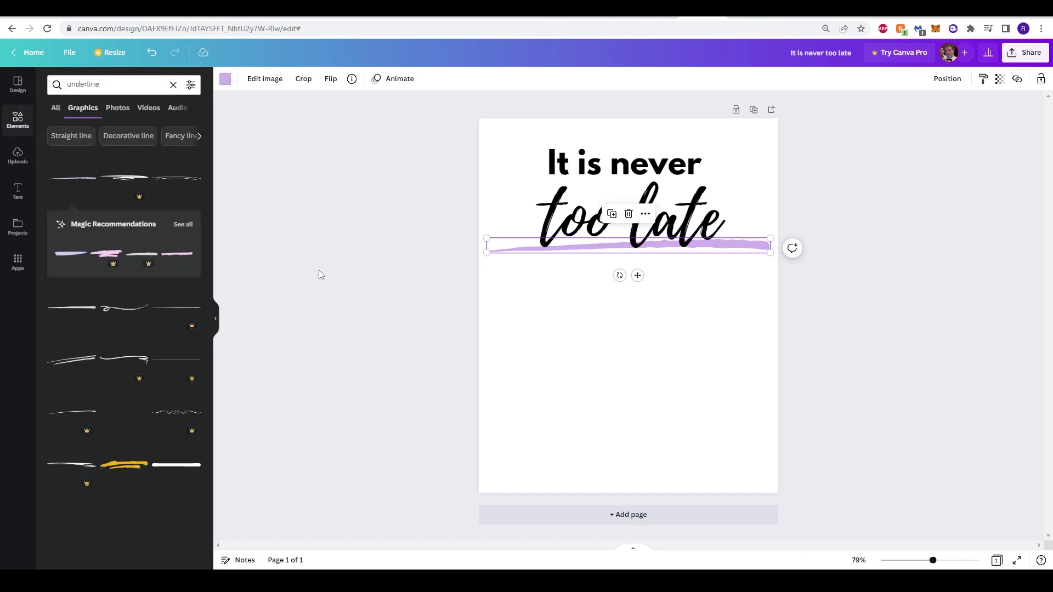
left_click(319, 272)
- On the Shopify quotes page, highlight the rest of quote 4 after 'too late'
left_click(855, 9)
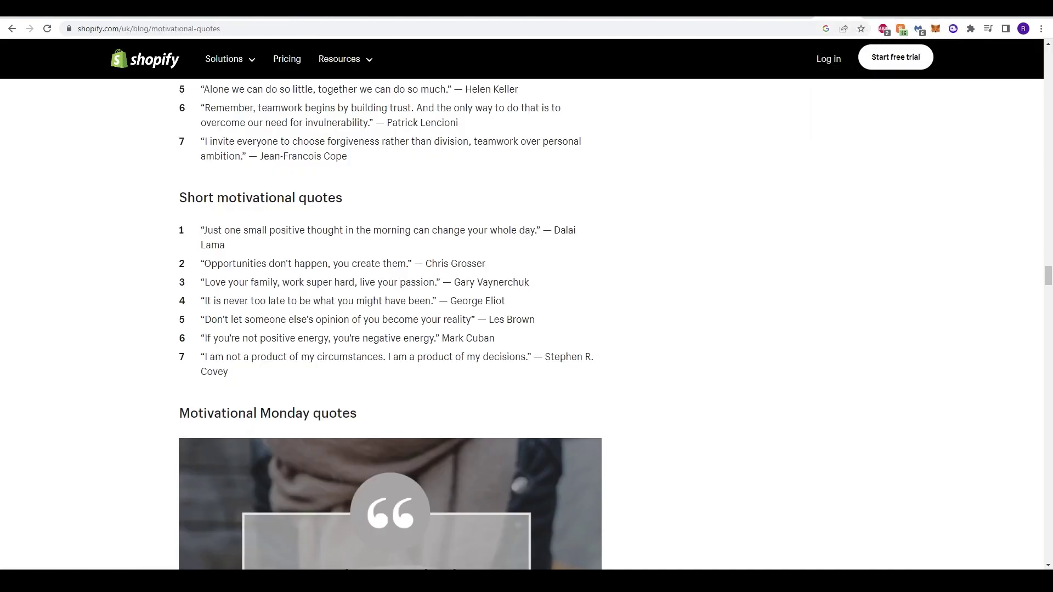
left_click_drag(288, 300, 426, 297)
left_click_drag(285, 301, 302, 302)
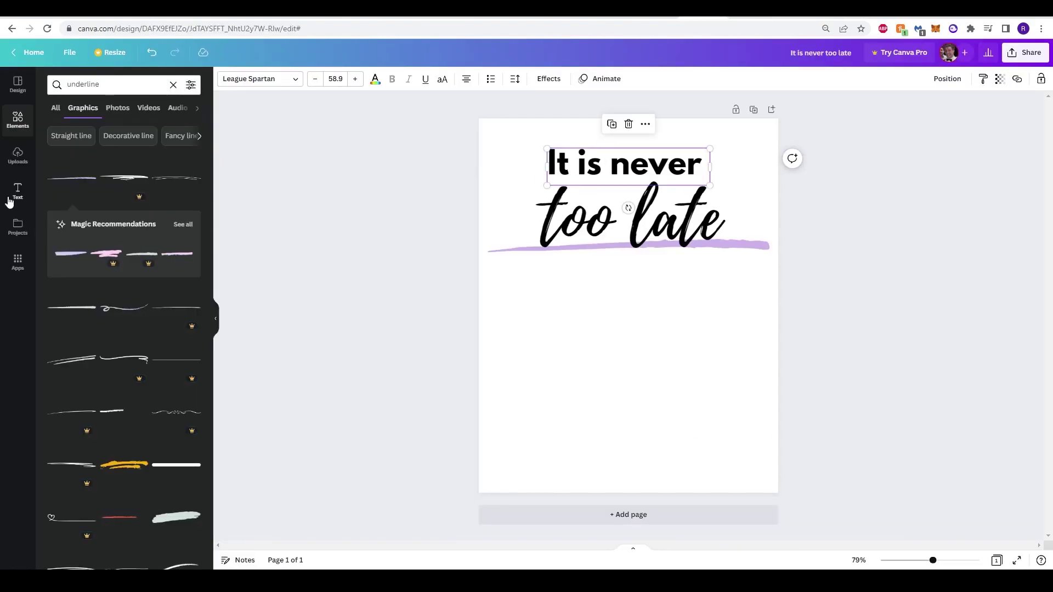
- Add a new text box from the Text panel and move it below 'too late'
left_click(10, 201)
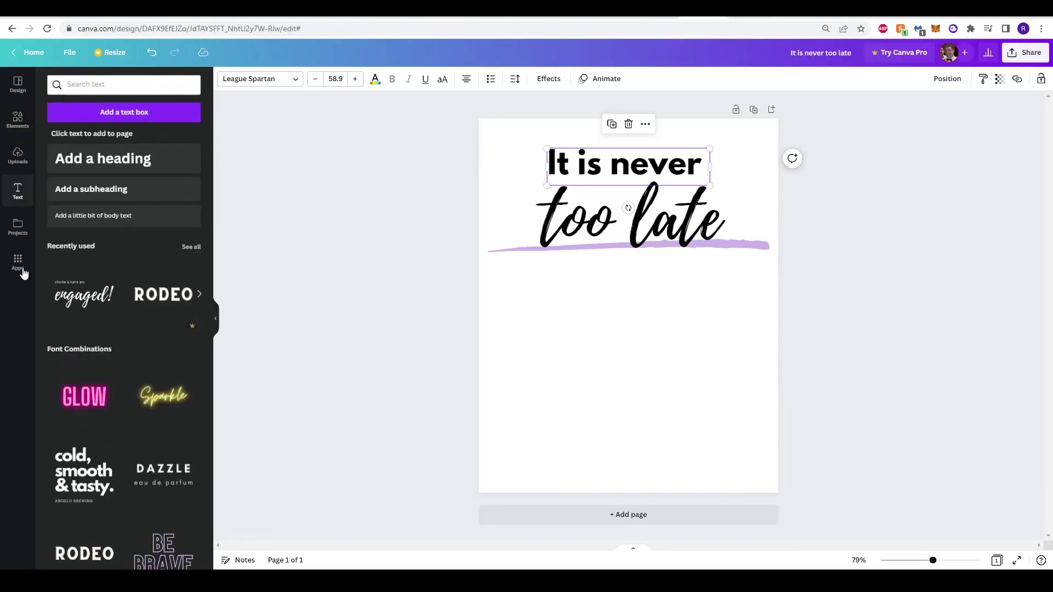
scroll(170, 365, "down", 3)
scroll(173, 368, "down", 3)
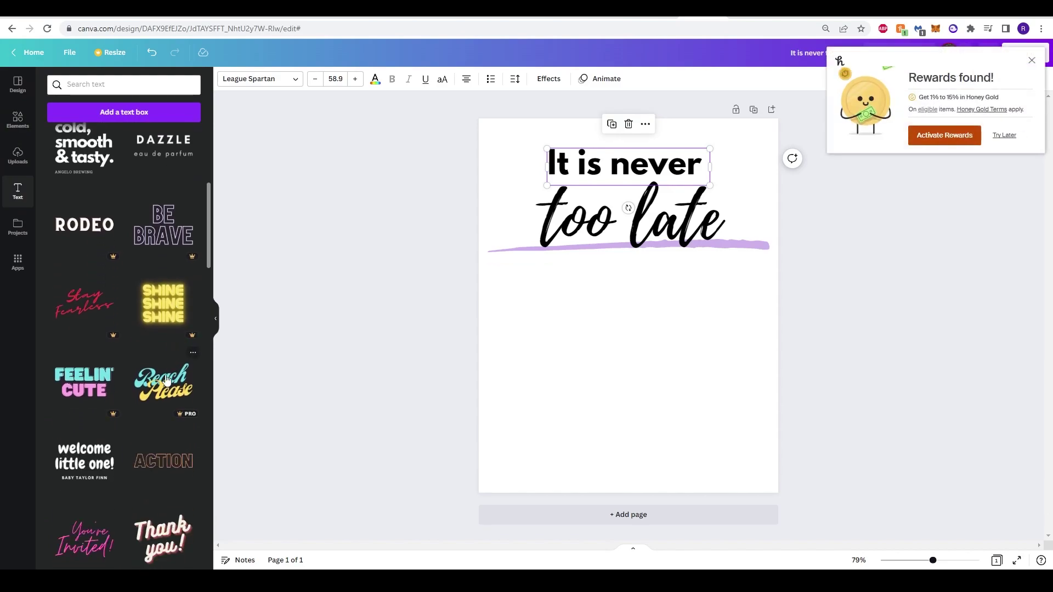
left_click(1031, 60)
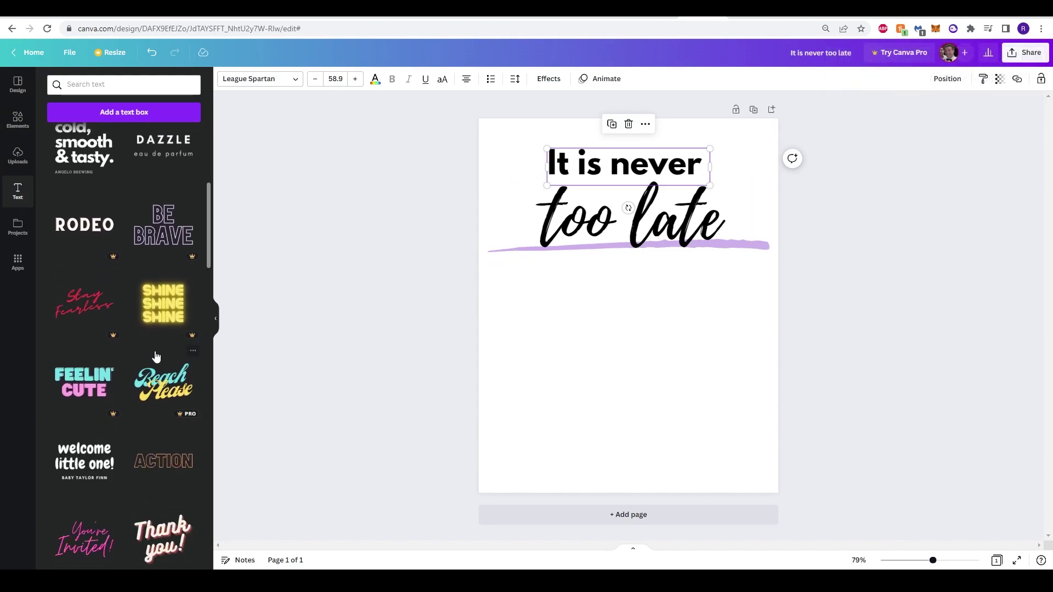
scroll(115, 403, "down", 2)
left_click(610, 154)
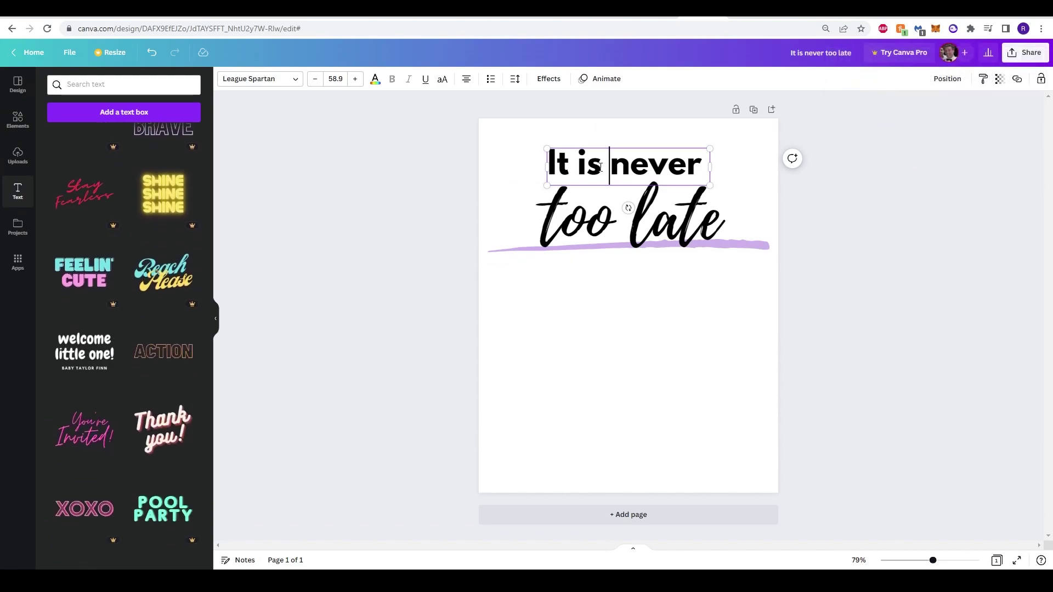
left_click(107, 120)
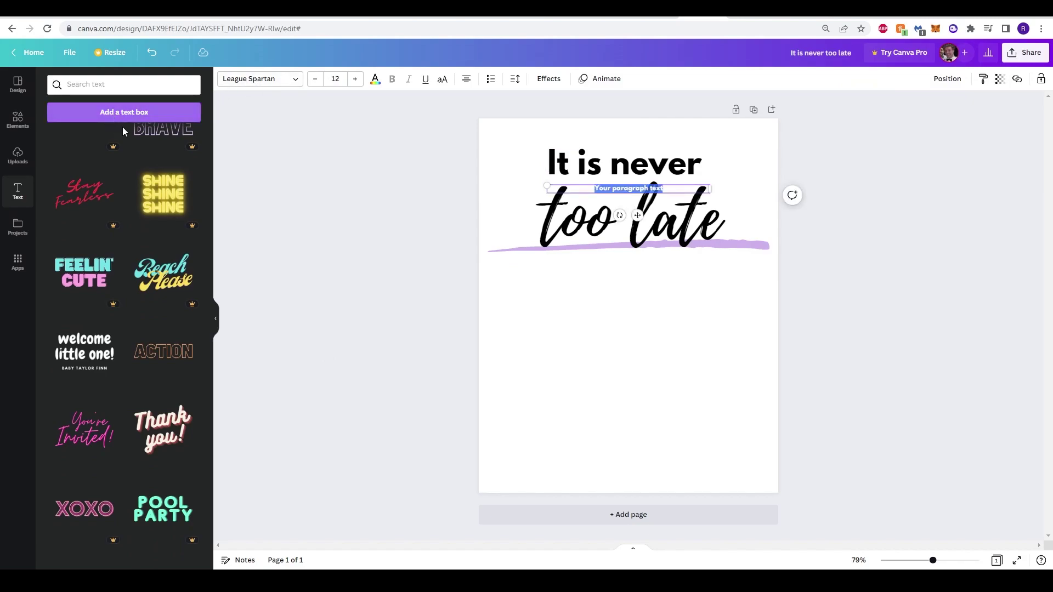
mouse_move(665, 184)
left_mouse_down()
mouse_move(665, 291)
mouse_move(664, 262)
left_mouse_up()
key("BackSpace")
- Resize the 'to be' text from 40, settling on font size 60
left_click(335, 79)
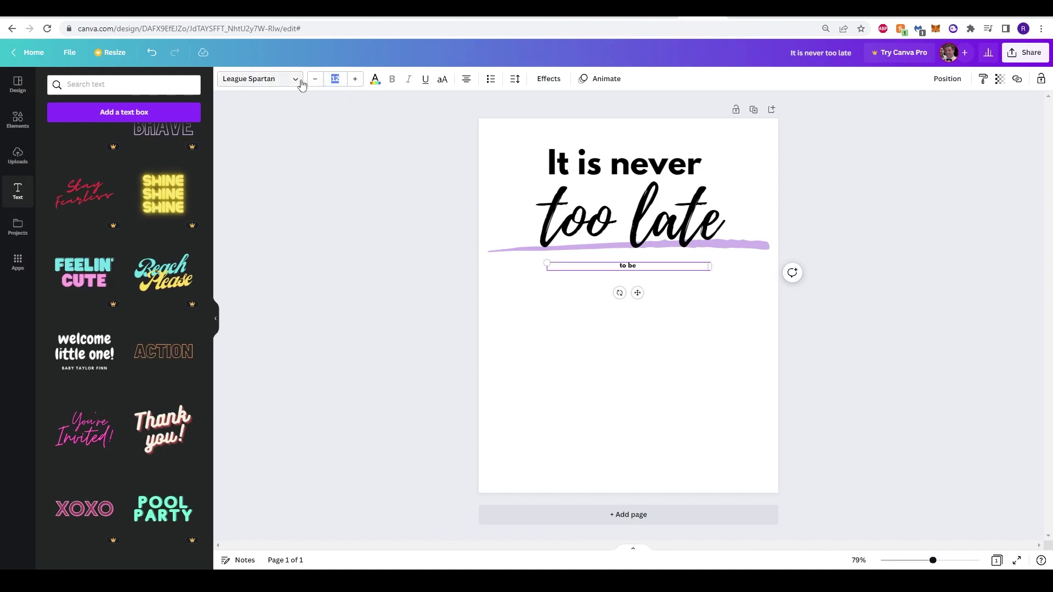
type("40")
key("Return")
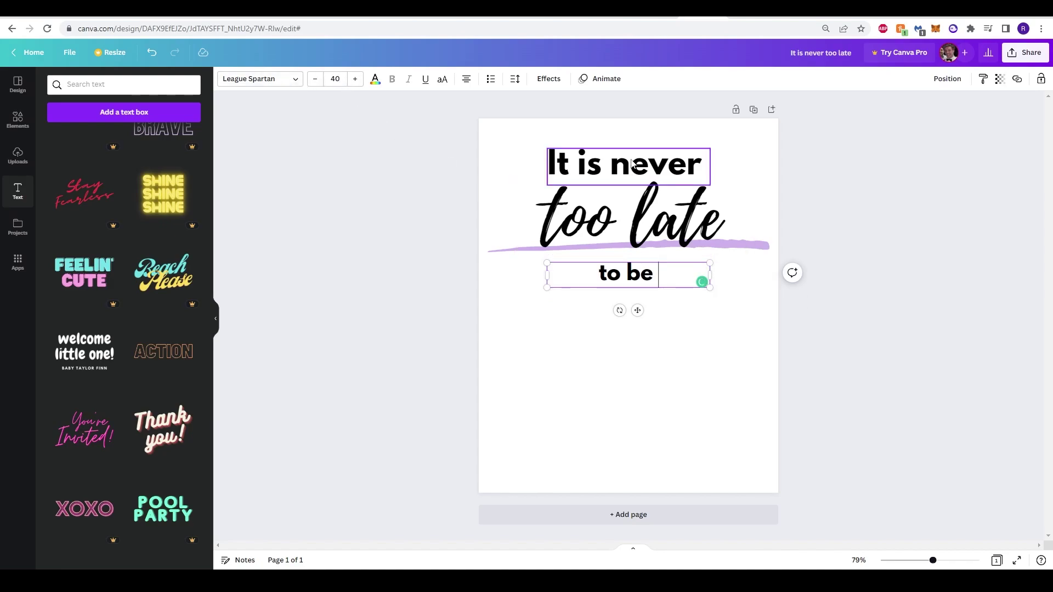
left_click(631, 183)
left_click(624, 279)
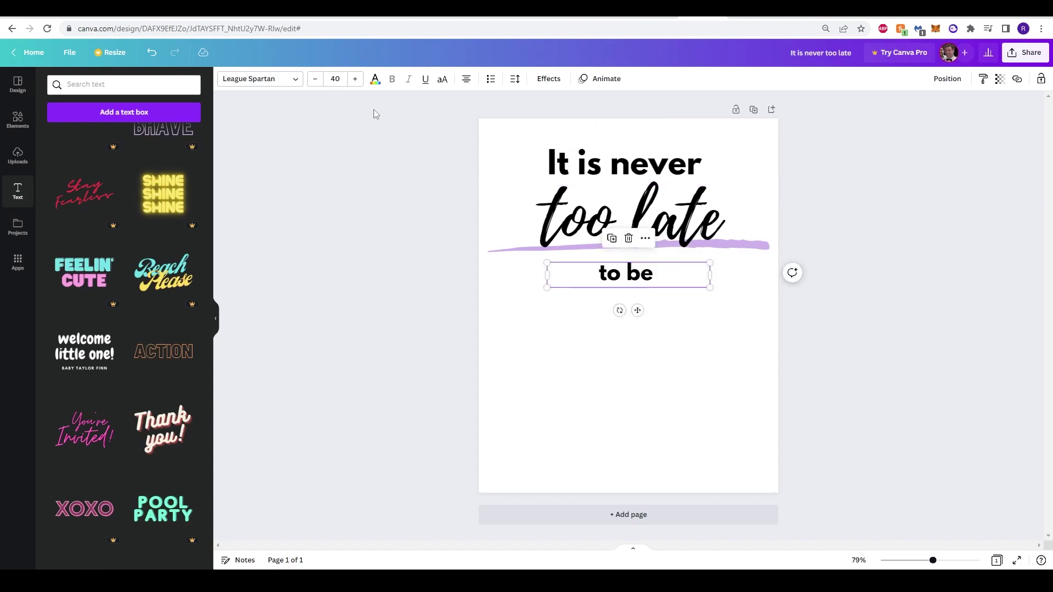
left_click(335, 79)
type("60")
left_click(642, 346)
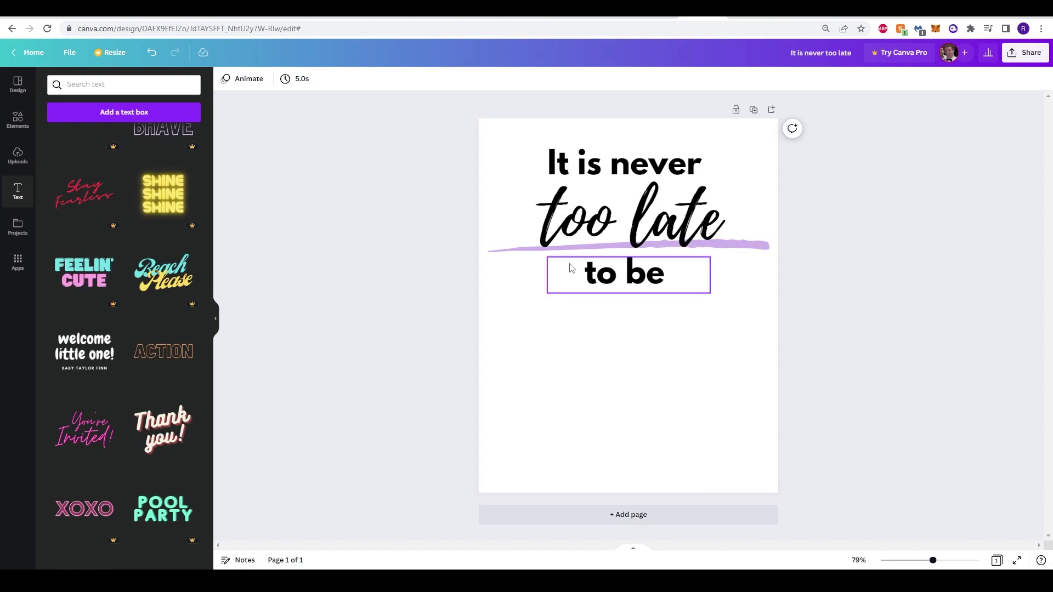
- Duplicate 'too late' below 'to be' and retype the copy as 'what'
left_click(651, 230)
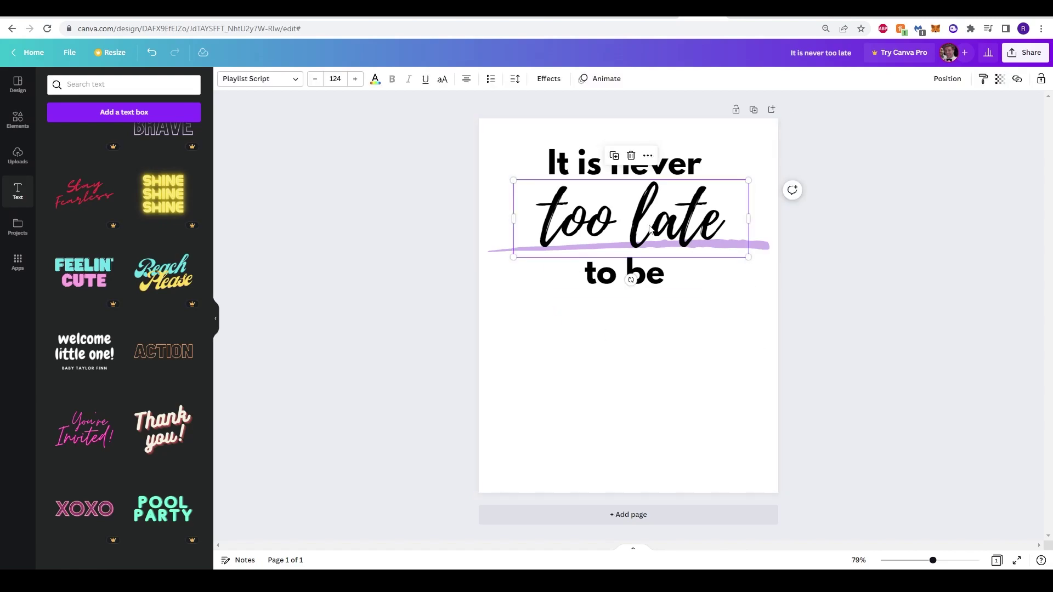
left_click_drag(642, 211, 644, 298)
double_click(598, 313)
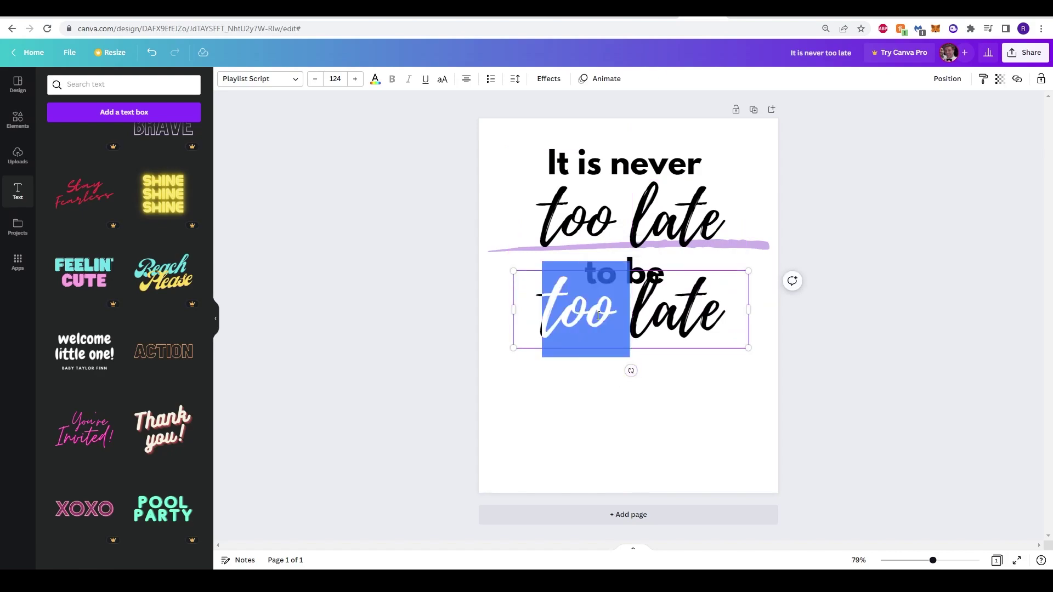
double_click(695, 314)
key("ctrl+a")
type("what")
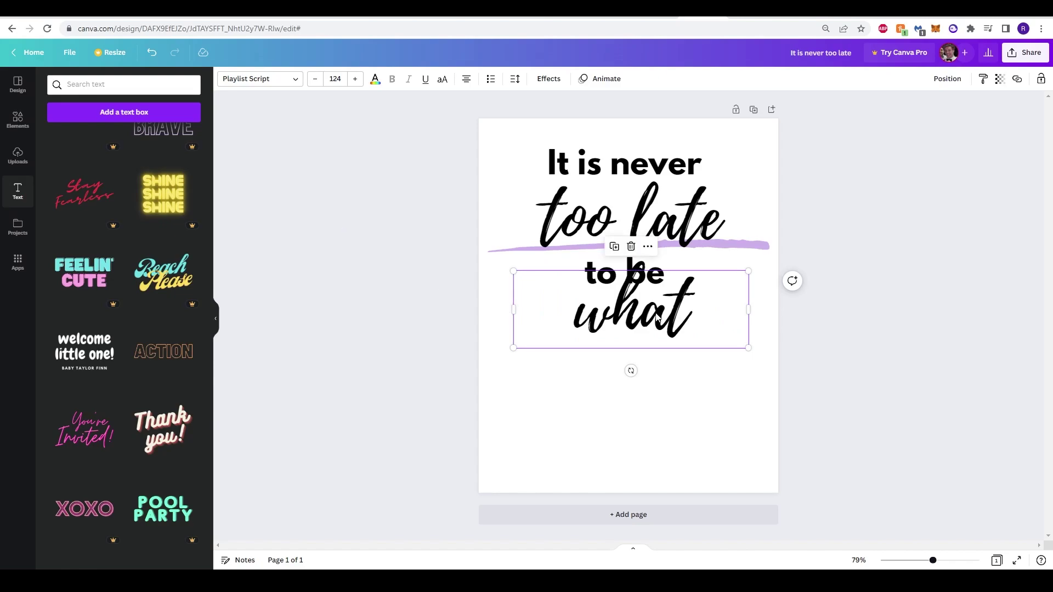
- Set 'what' to size 80, centre it, and place a copy of 'to be' below it
key("ctrl+a")
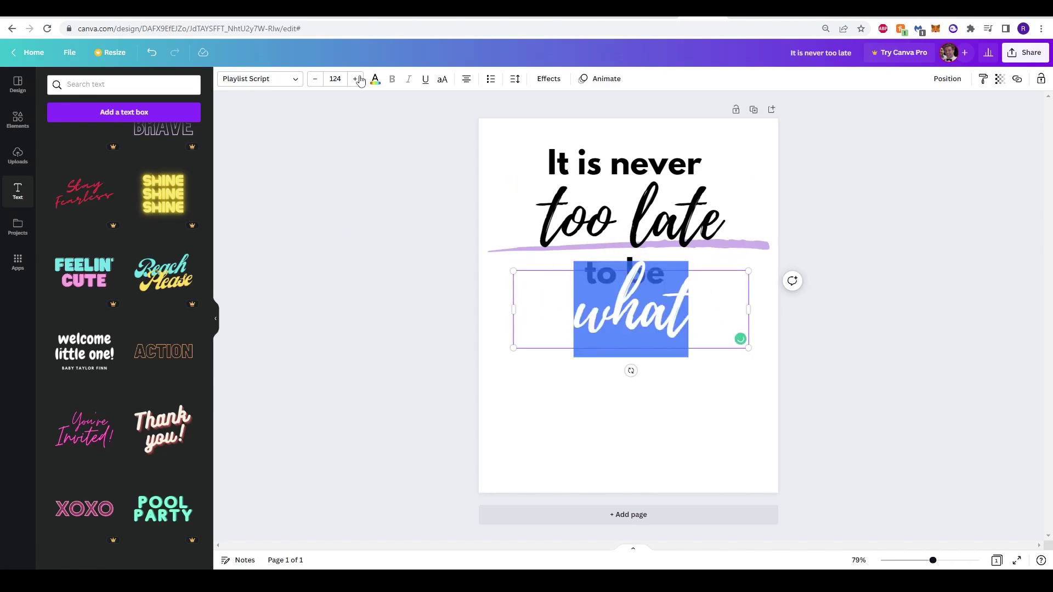
left_click(335, 79)
type("80")
key("Return")
left_click(947, 78)
left_click(903, 165)
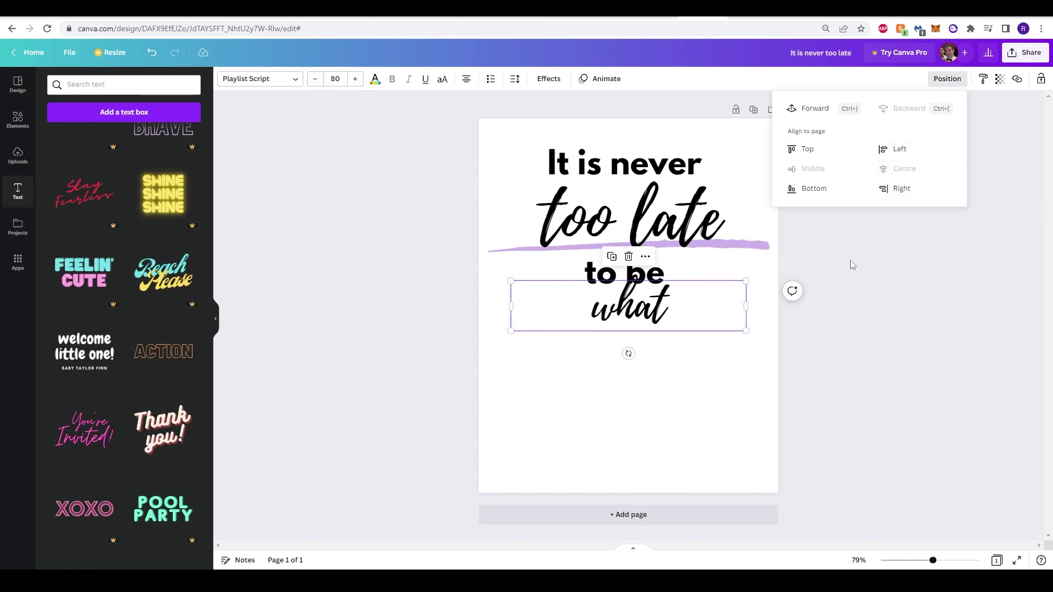
left_click(850, 355)
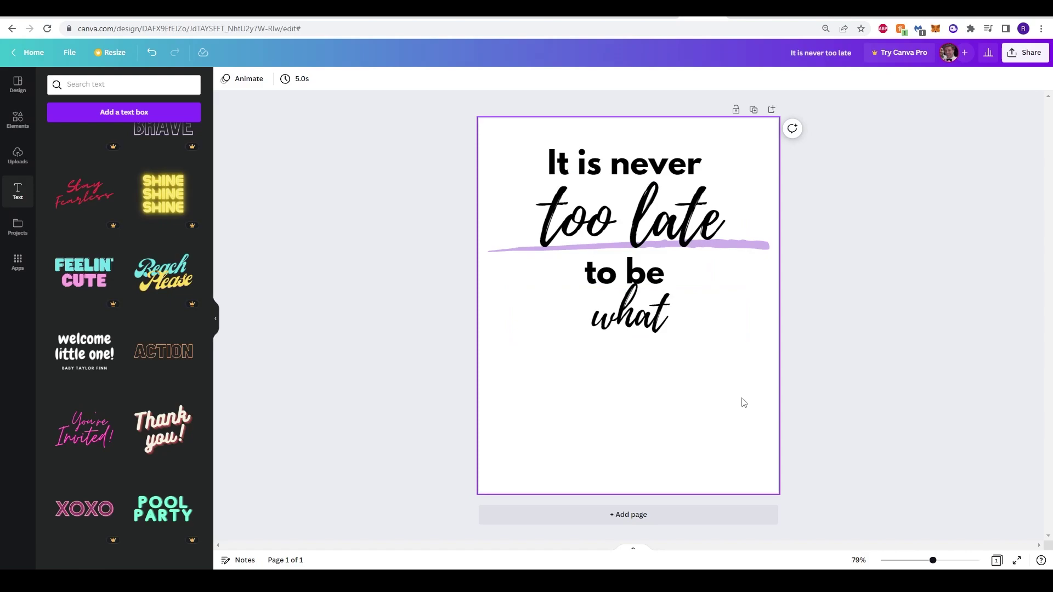
left_click_drag(635, 276, 635, 361)
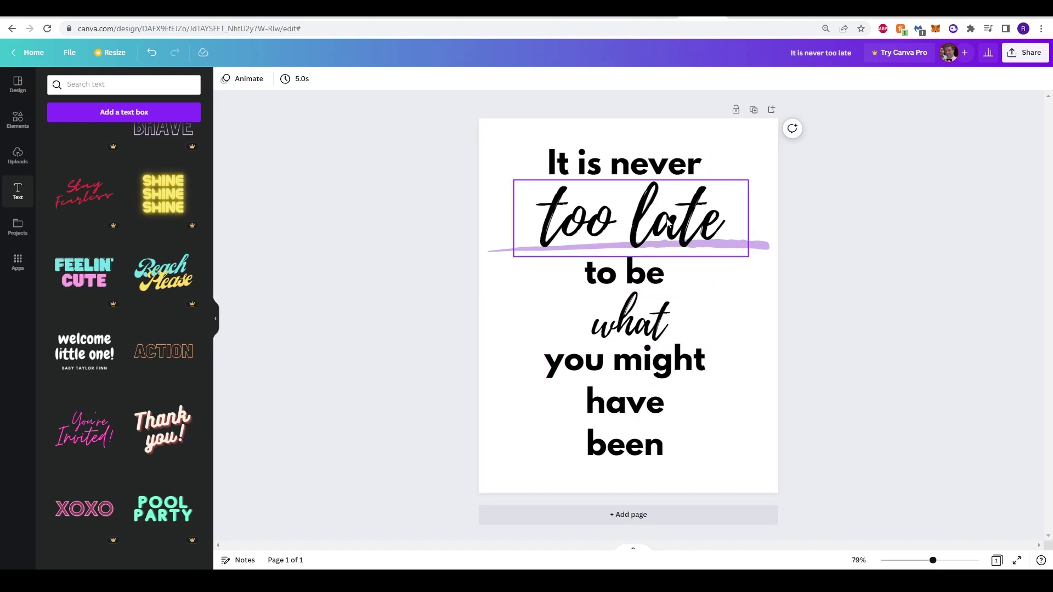
- Search the graphics for 'time' to find clock images
left_click(631, 220)
left_click(120, 84)
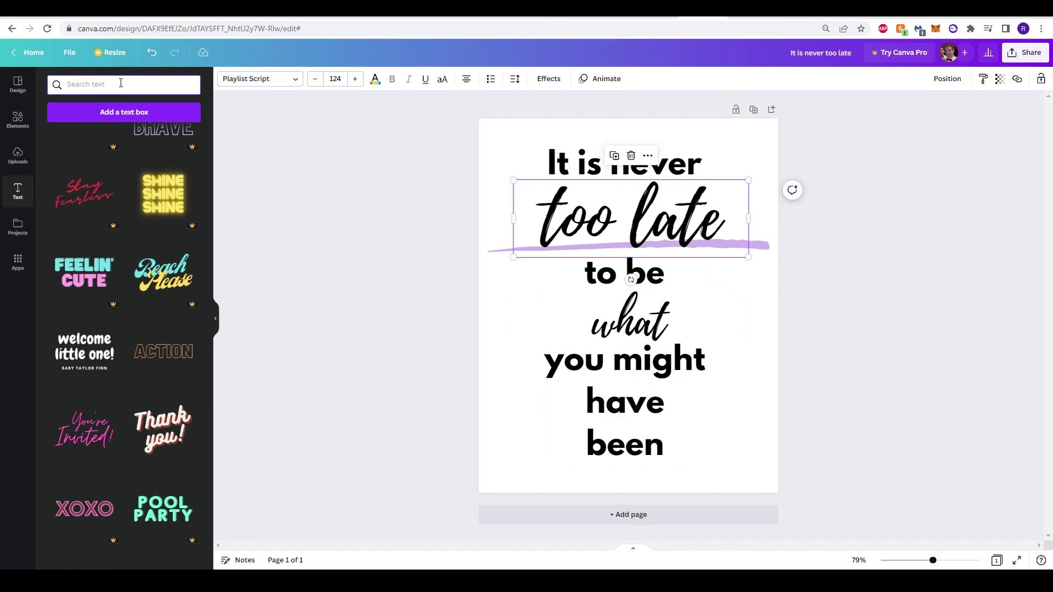
type("time")
key("Return")
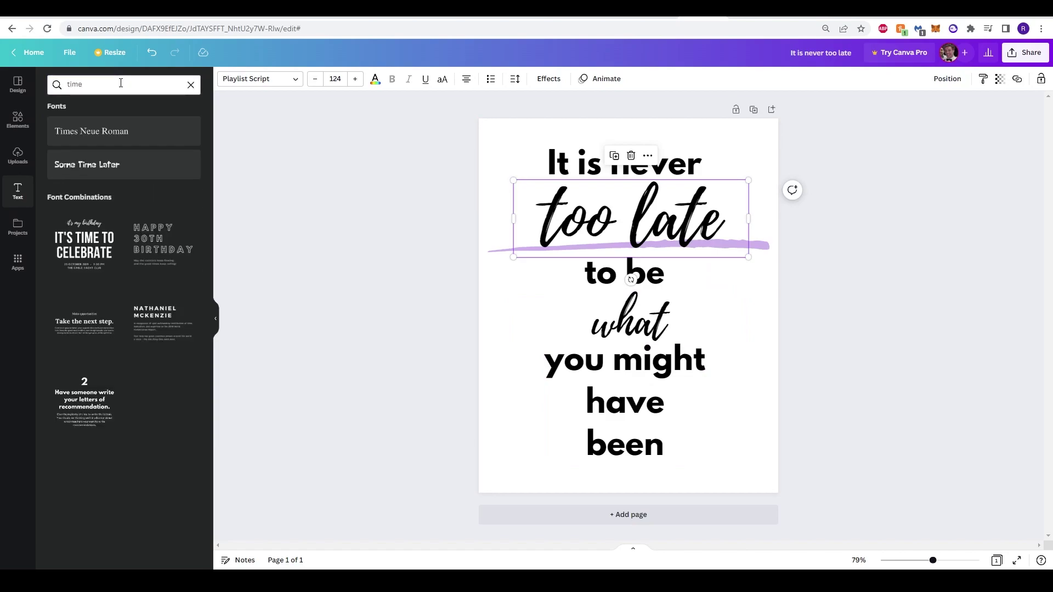
left_click(191, 84)
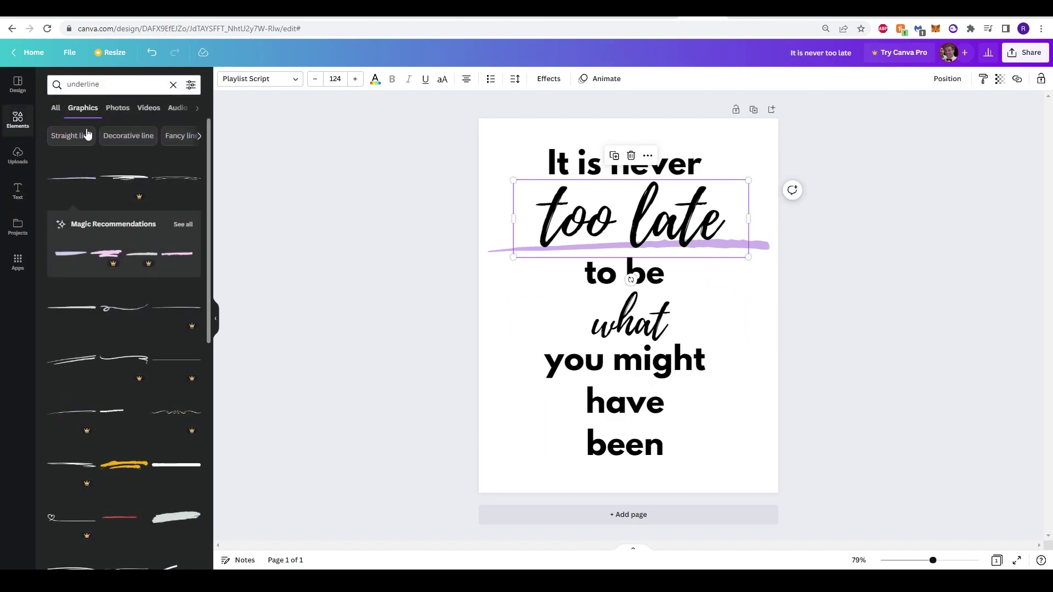
left_click(139, 78)
type("time")
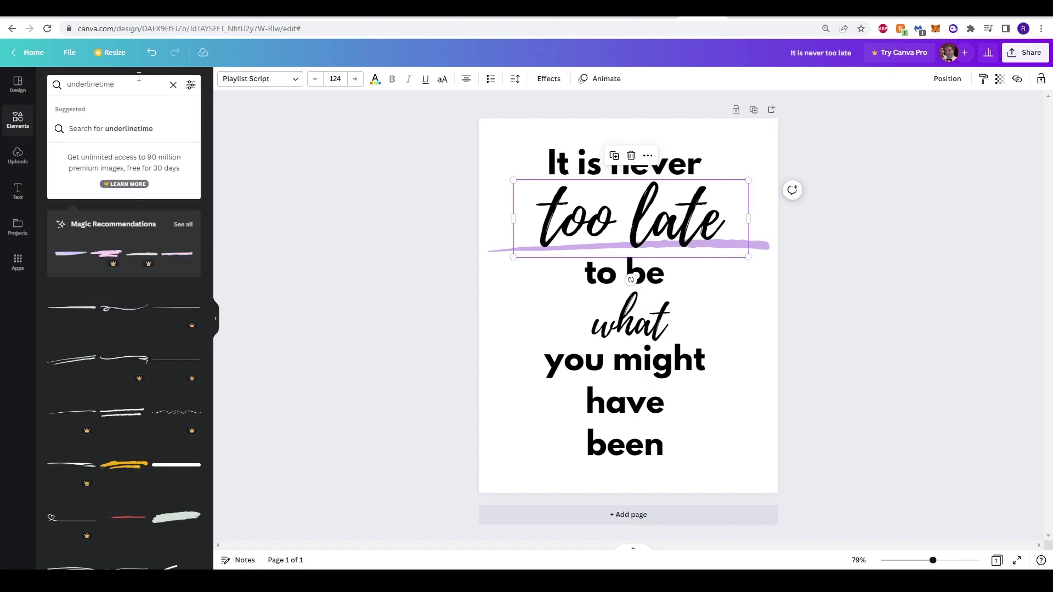
key("ctrl+a")
type("time")
key("Return")
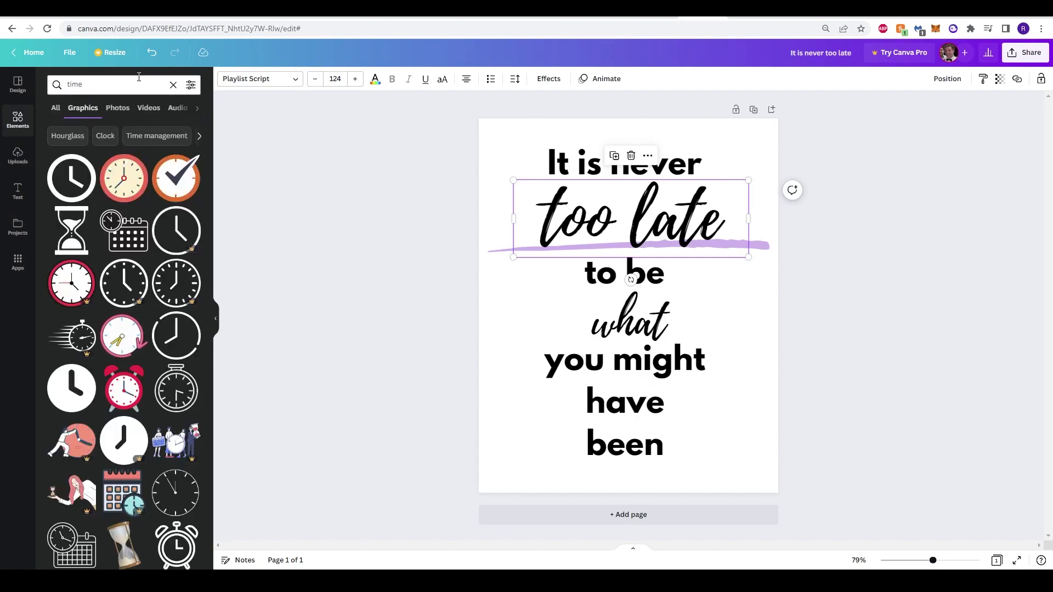
scroll(163, 308, "down", 3)
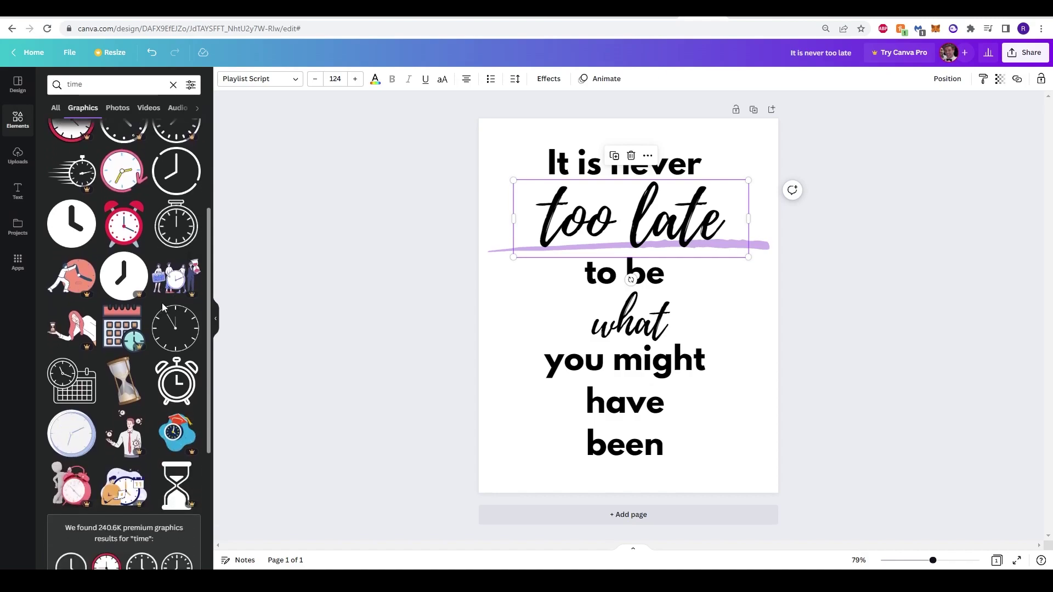
scroll(165, 285, "down", 5)
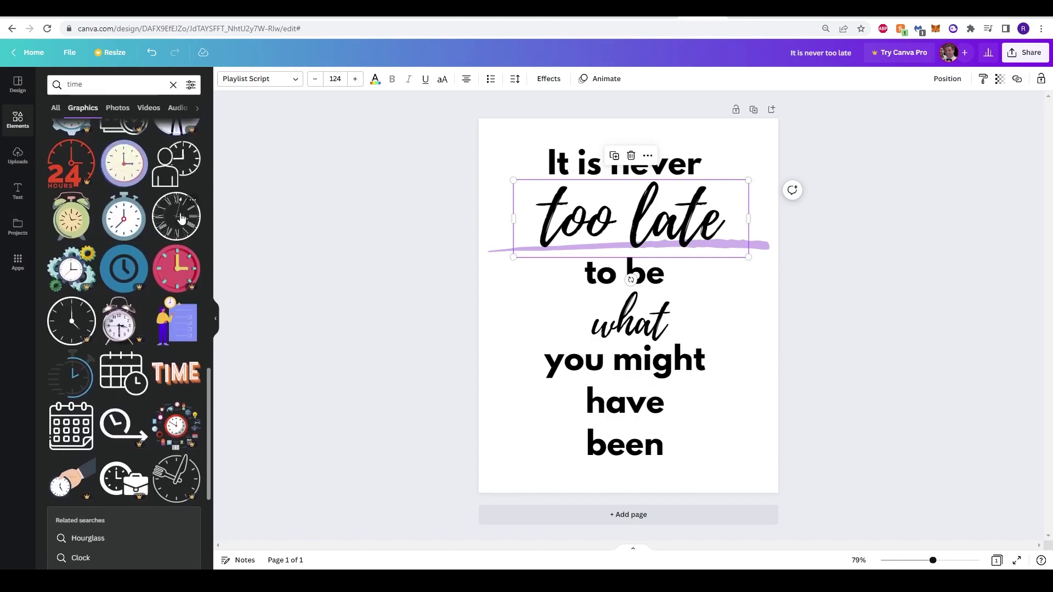
- Add the Roman-numeral clock, enlarge it, centre it and lower its transparency
left_click(181, 218)
left_click_drag(696, 370, 728, 360)
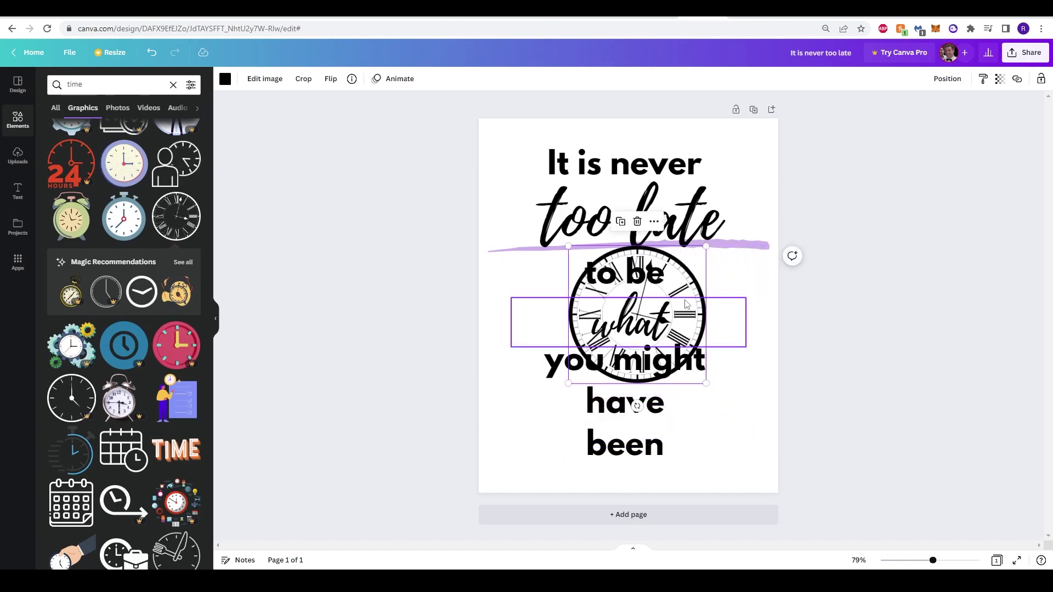
left_click(946, 79)
left_click(889, 189)
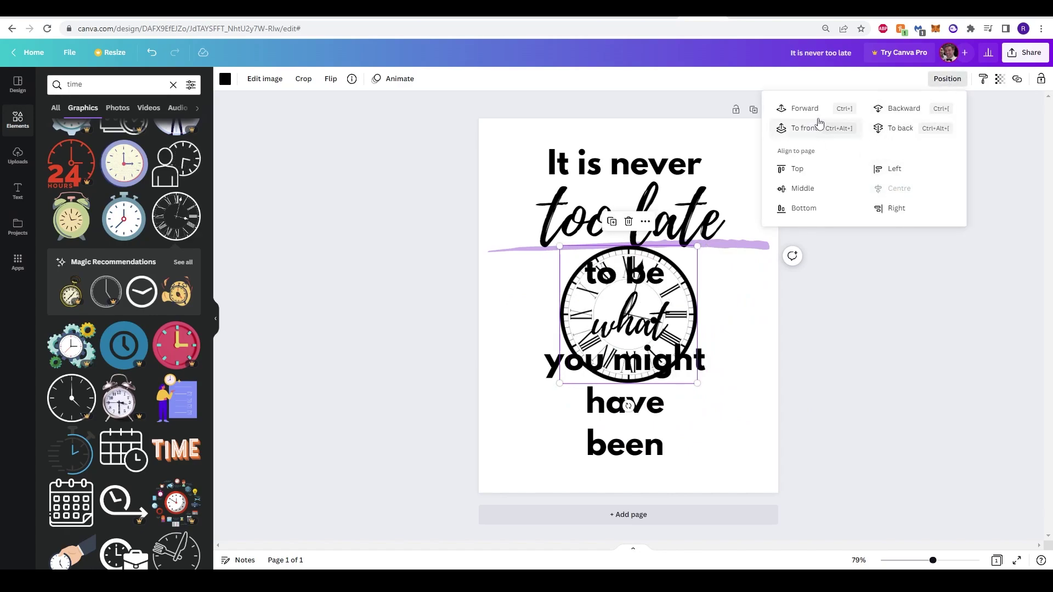
left_click(1000, 79)
left_click_drag(994, 122, 928, 116)
- Enlarge the faded clock and centre it horizontally and vertically behind the quote
left_click_drag(697, 245, 773, 170)
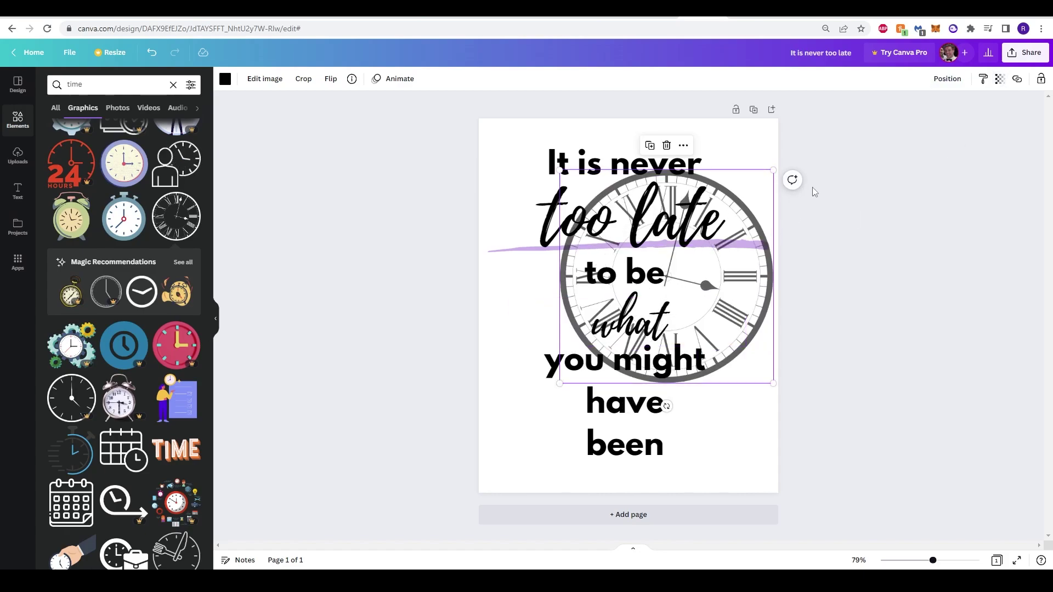
left_click(947, 79)
left_click(894, 188)
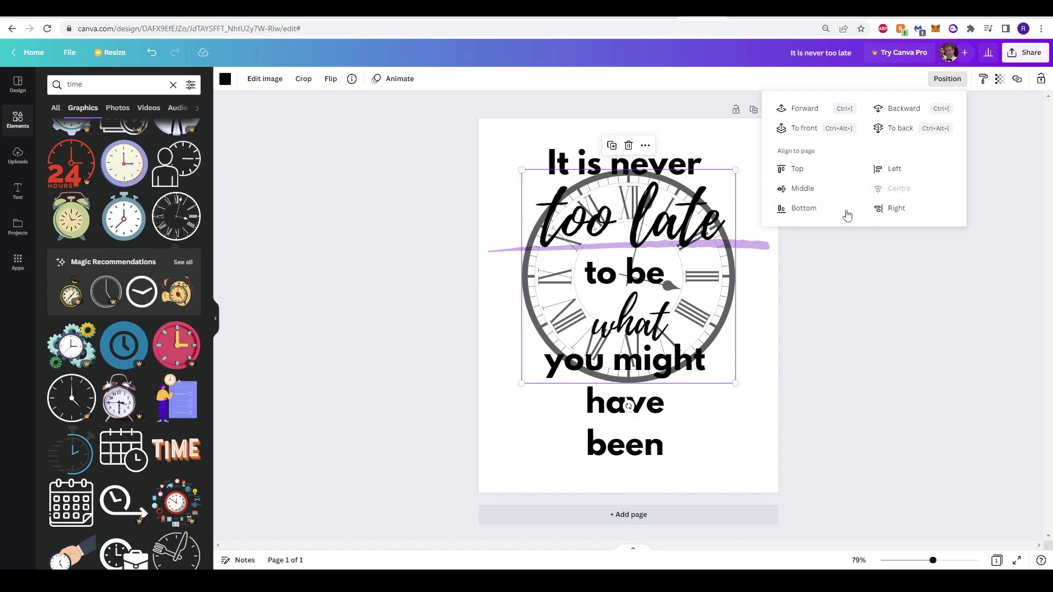
left_click(802, 188)
left_click(833, 356)
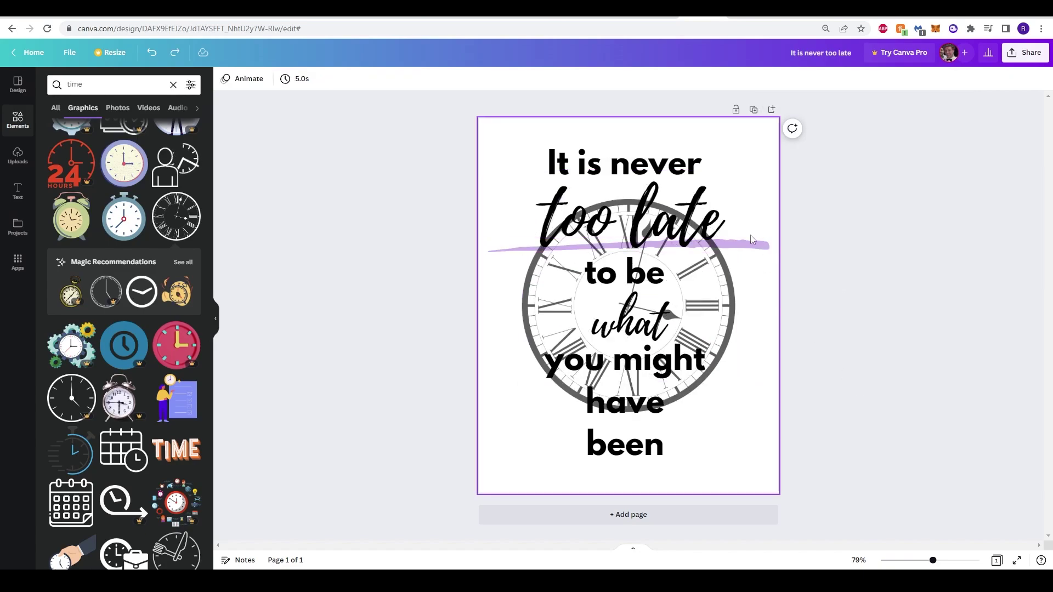
- Widen 'you might have been' so 'have been' fits on one line
left_click(664, 447)
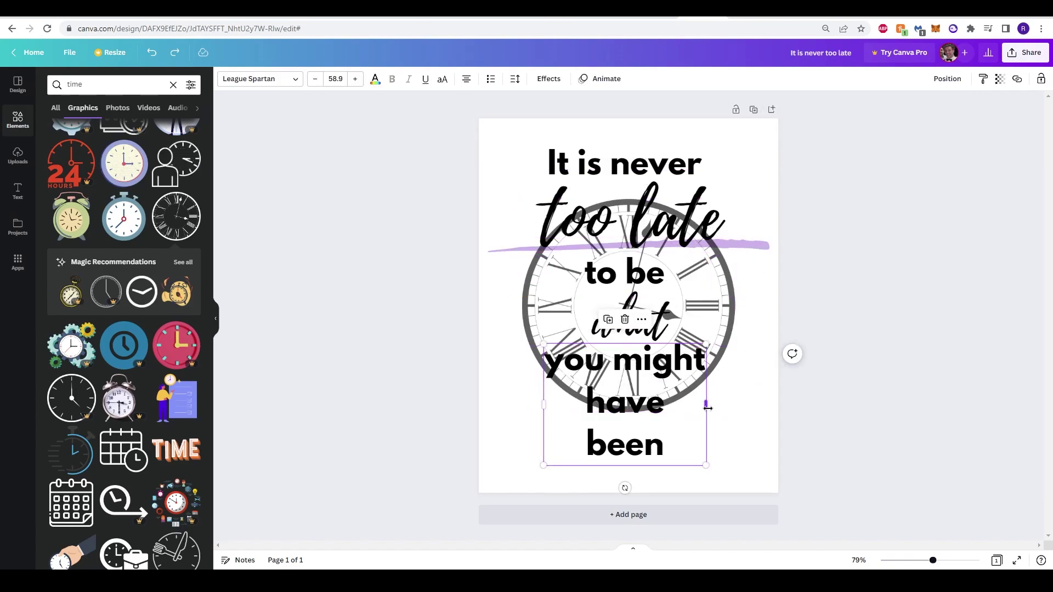
left_click_drag(707, 408, 724, 406)
left_click(697, 277)
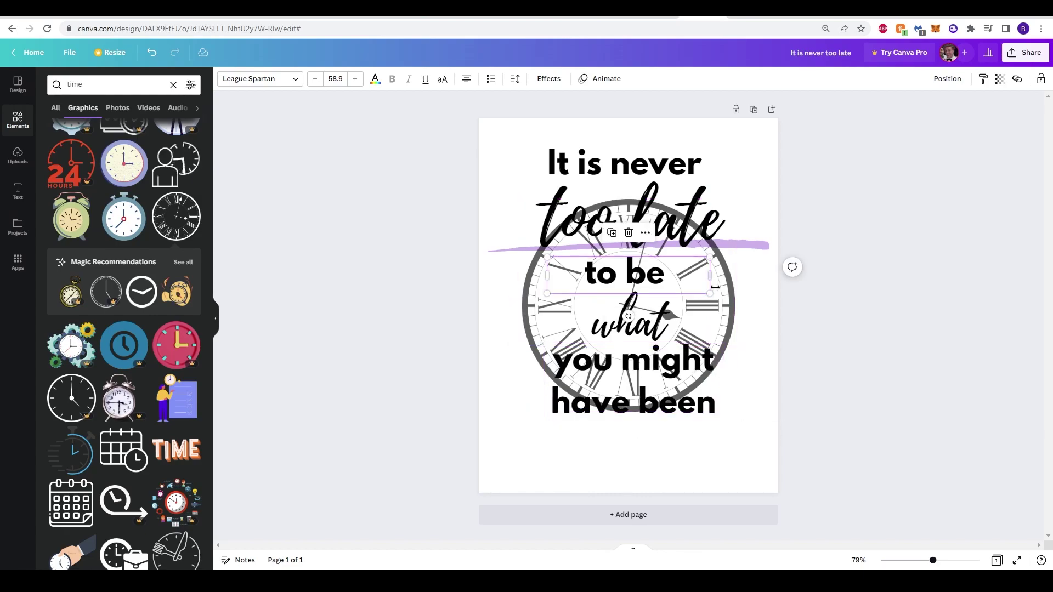
- Make the clock fully opaque, shrink it and centre it at the page bottom
left_click(715, 288)
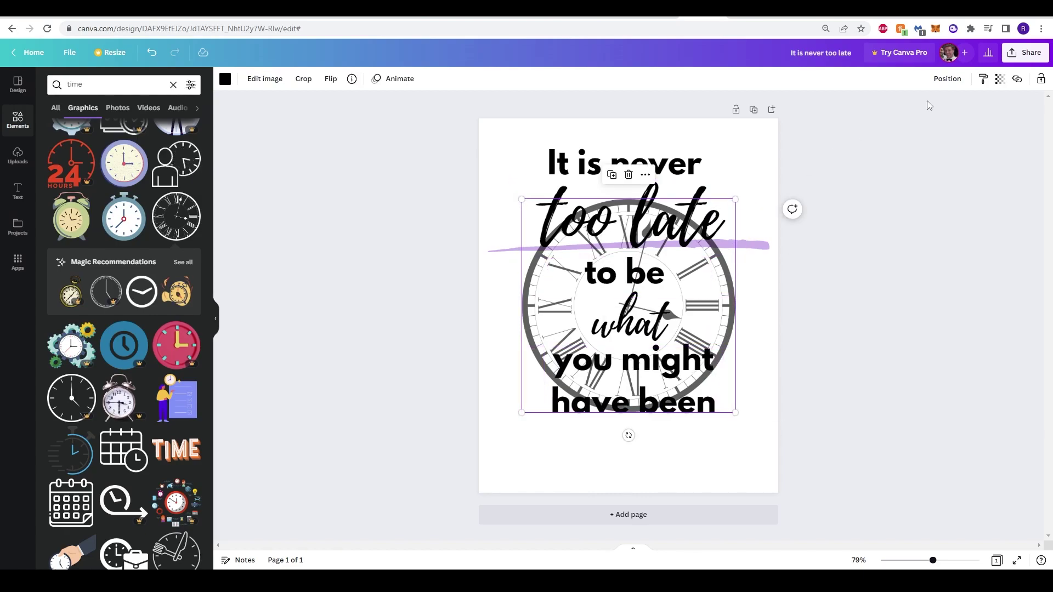
left_click(947, 78)
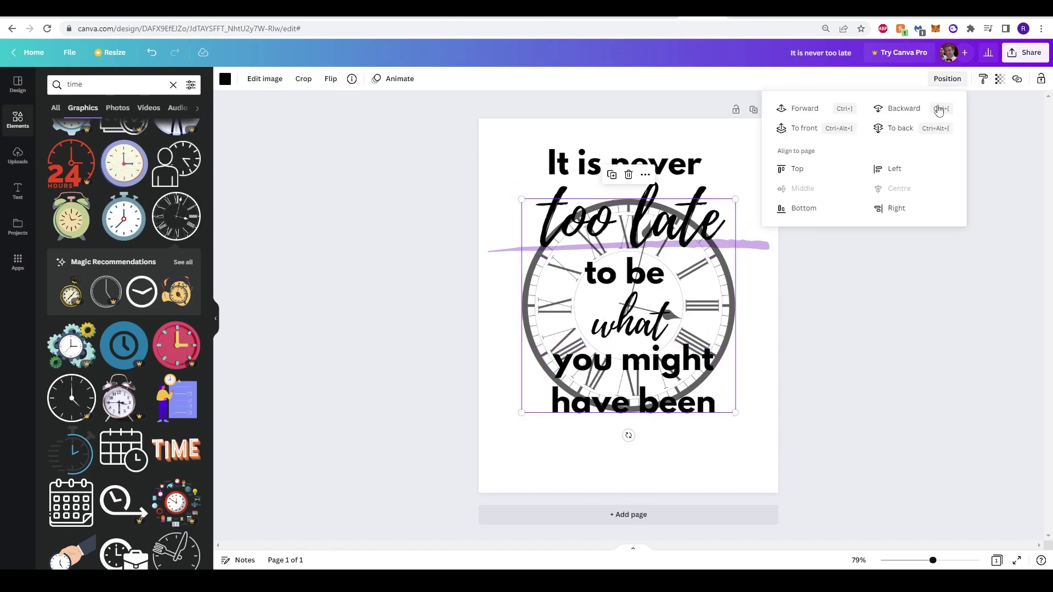
left_click(802, 209)
left_click(1000, 80)
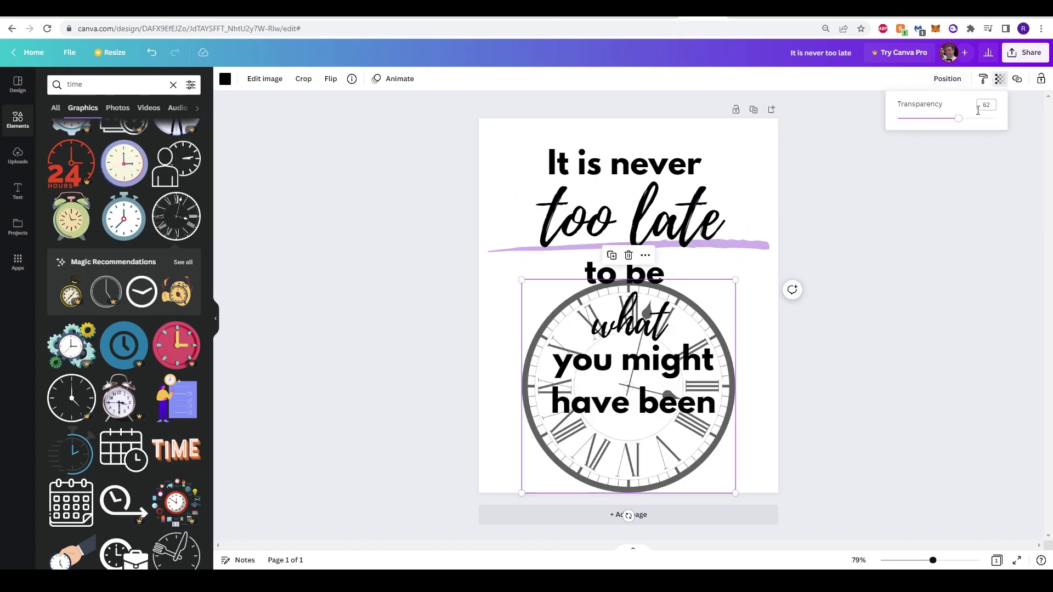
left_click_drag(963, 118, 1034, 127)
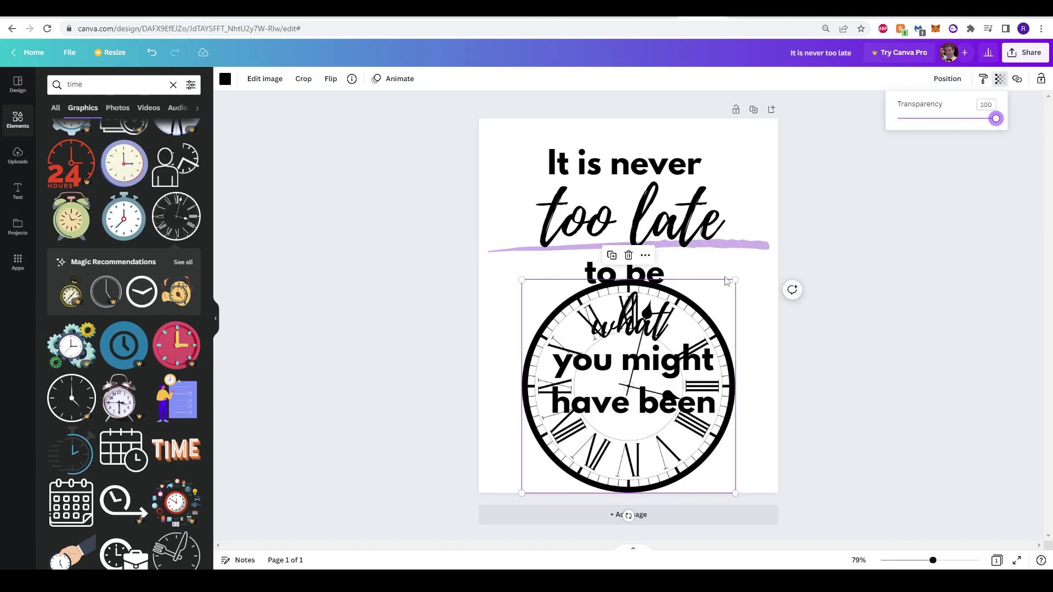
left_click_drag(736, 279, 596, 420)
left_click(947, 78)
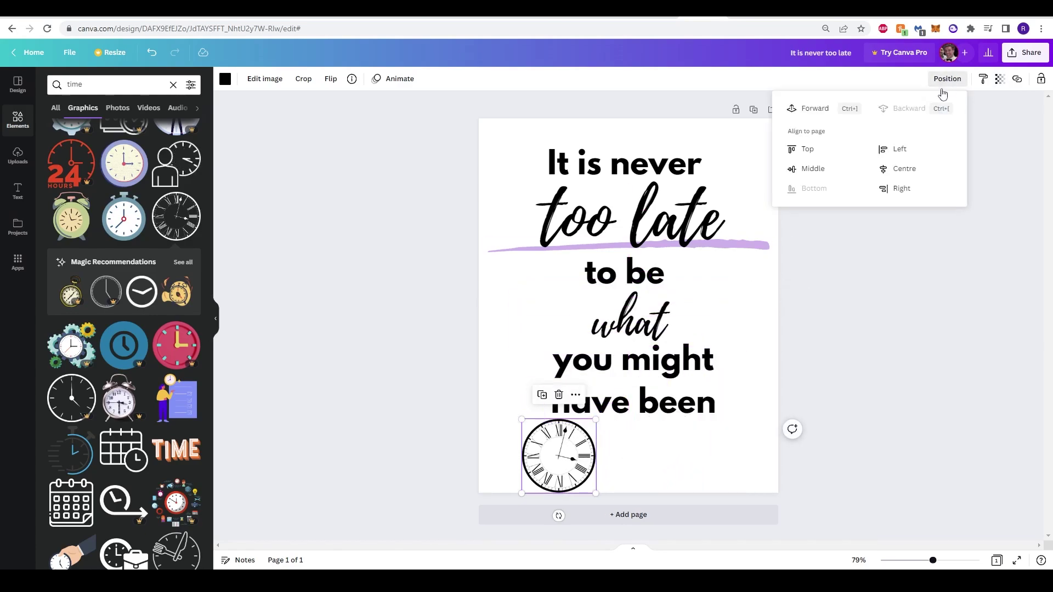
left_click(899, 170)
left_click(900, 336)
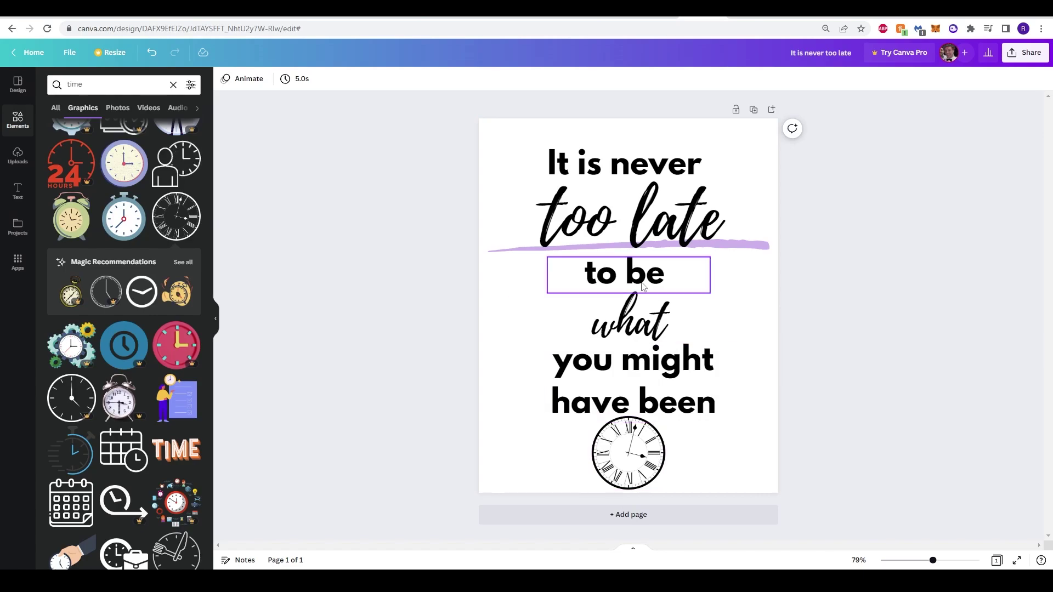
left_click(680, 382)
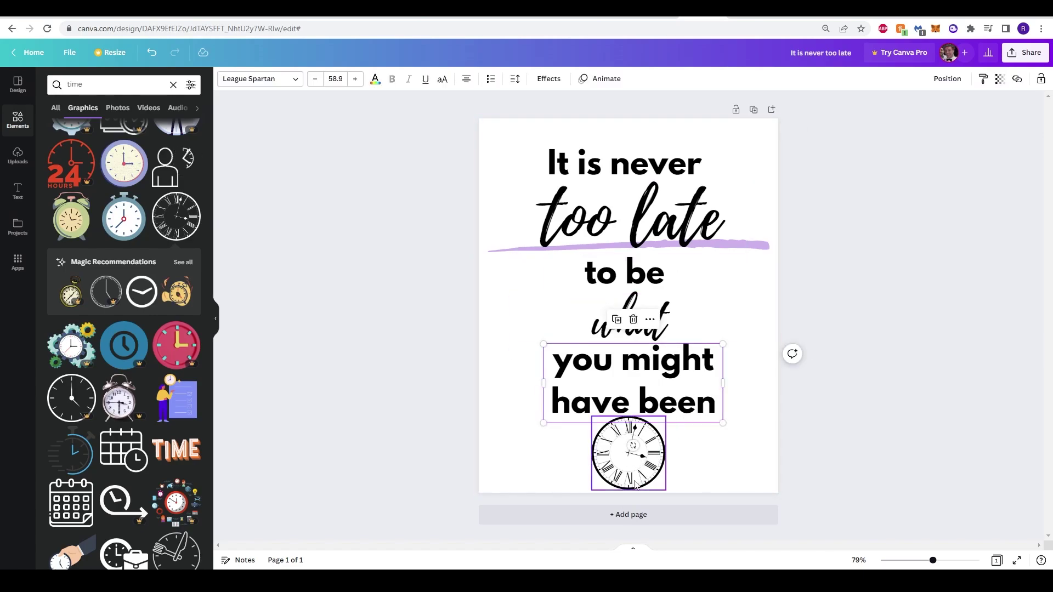
- Tighten 'you might have been' to letter spacing about -106 and line spacing 0.9
left_click(516, 79)
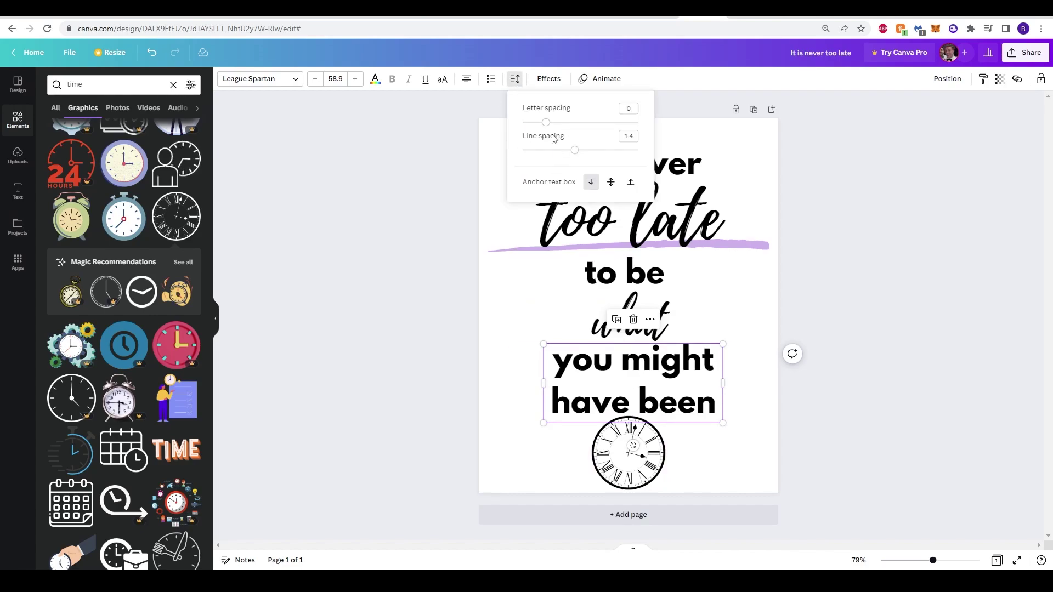
mouse_move(548, 125)
left_mouse_down()
mouse_move(565, 125)
mouse_move(528, 128)
mouse_move(568, 150)
mouse_move(547, 152)
mouse_move(561, 156)
mouse_move(527, 125)
mouse_move(539, 127)
left_mouse_up()
left_click(105, 84)
- Search Elements for 'underline' and stretch a lavender brush stroke behind 'you might have been'
left_click(173, 84)
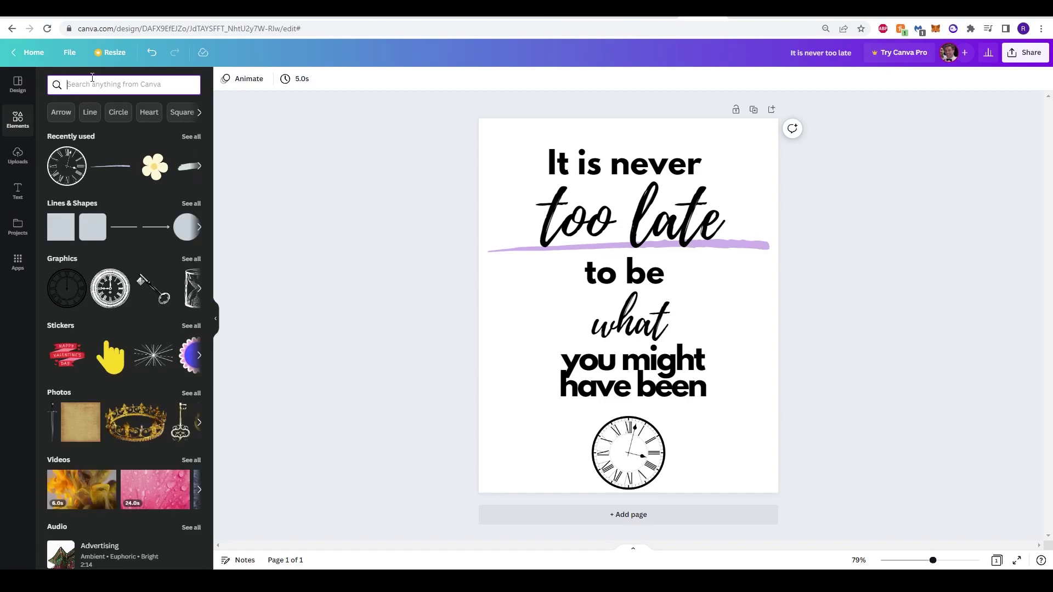
type("underline")
key("Return")
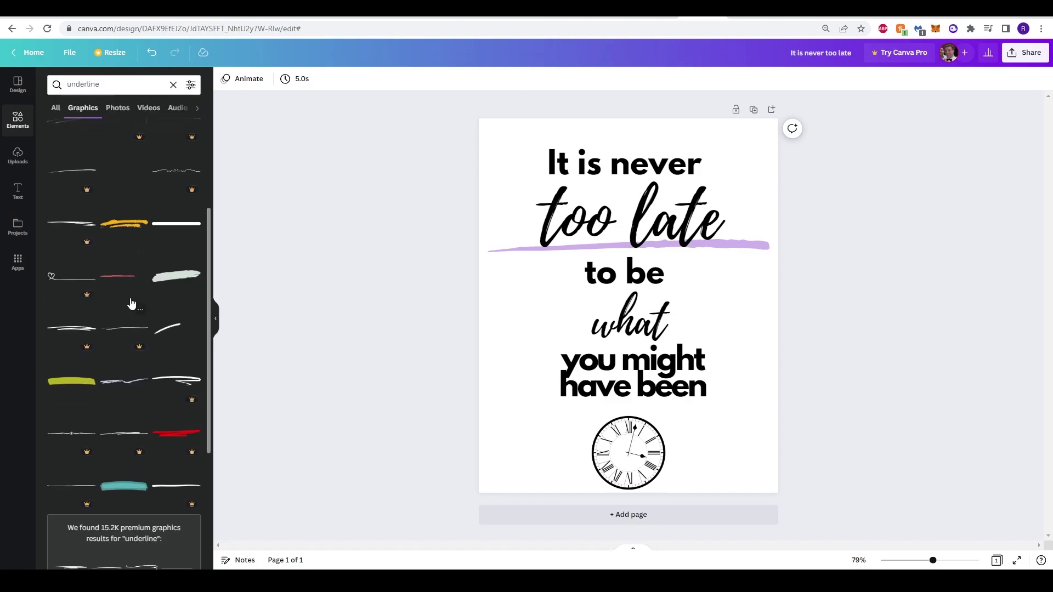
mouse_move(183, 274)
left_mouse_down()
mouse_move(636, 306)
mouse_move(631, 373)
mouse_move(815, 331)
left_mouse_up()
mouse_move(740, 351)
left_mouse_down()
mouse_move(692, 372)
mouse_move(679, 366)
left_mouse_up()
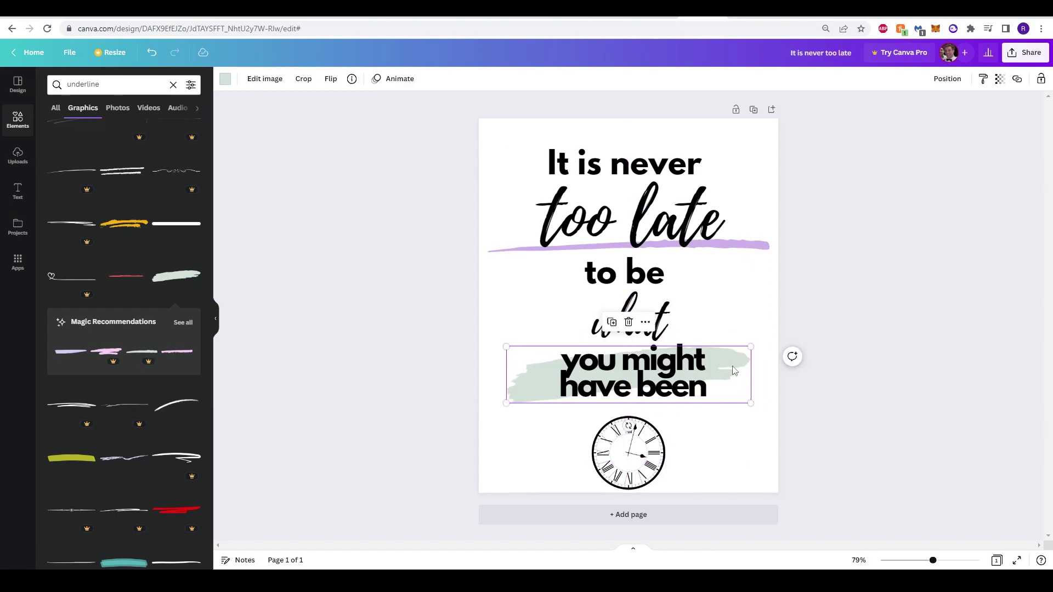
left_click(225, 80)
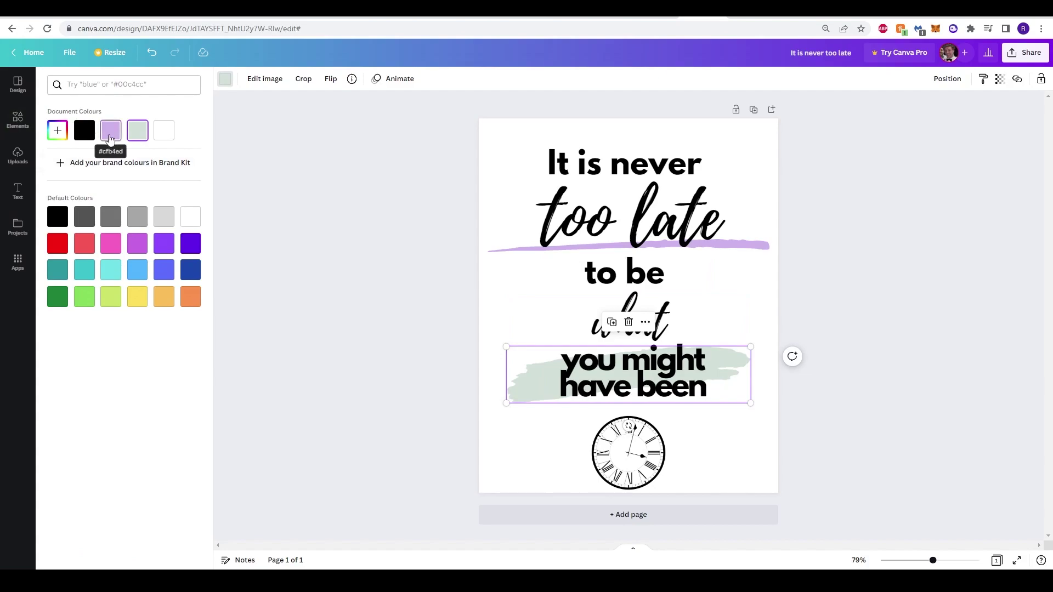
left_click(111, 131)
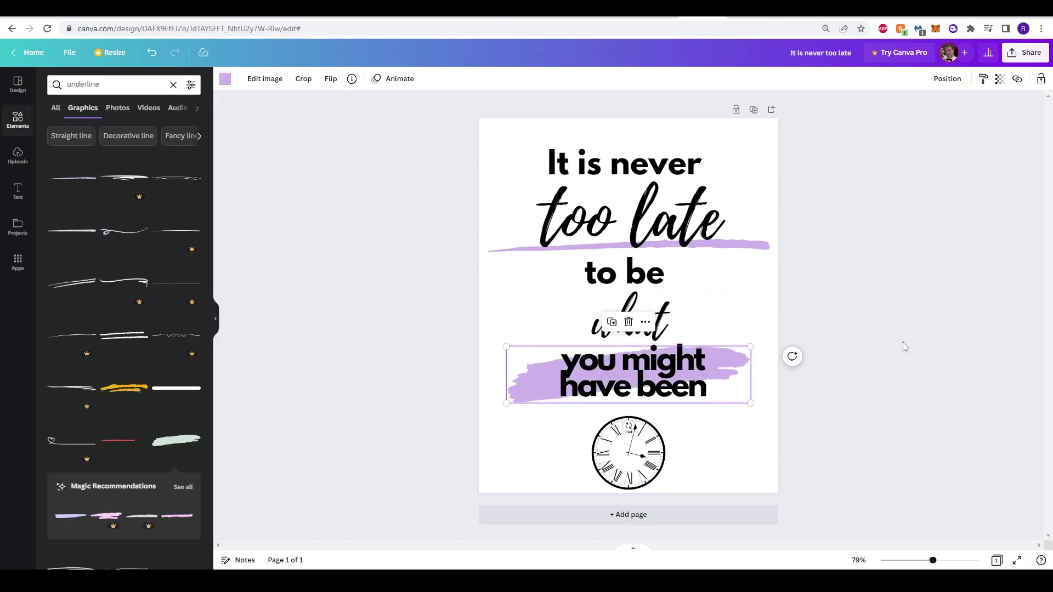
left_click(894, 344)
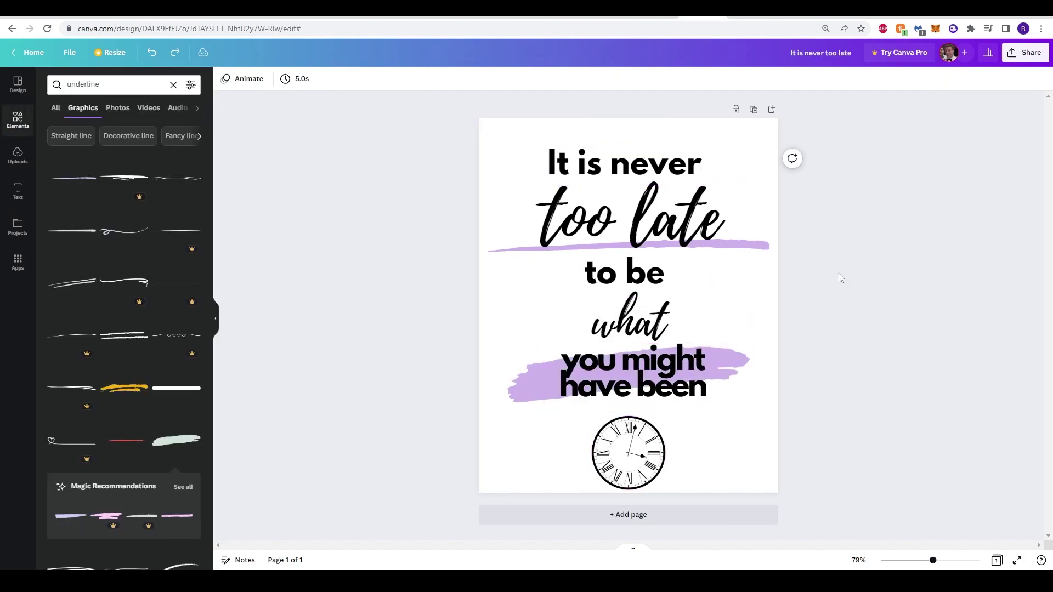
- Widen the 'It is never' text box both ways and increase its letter spacing
left_click(649, 166)
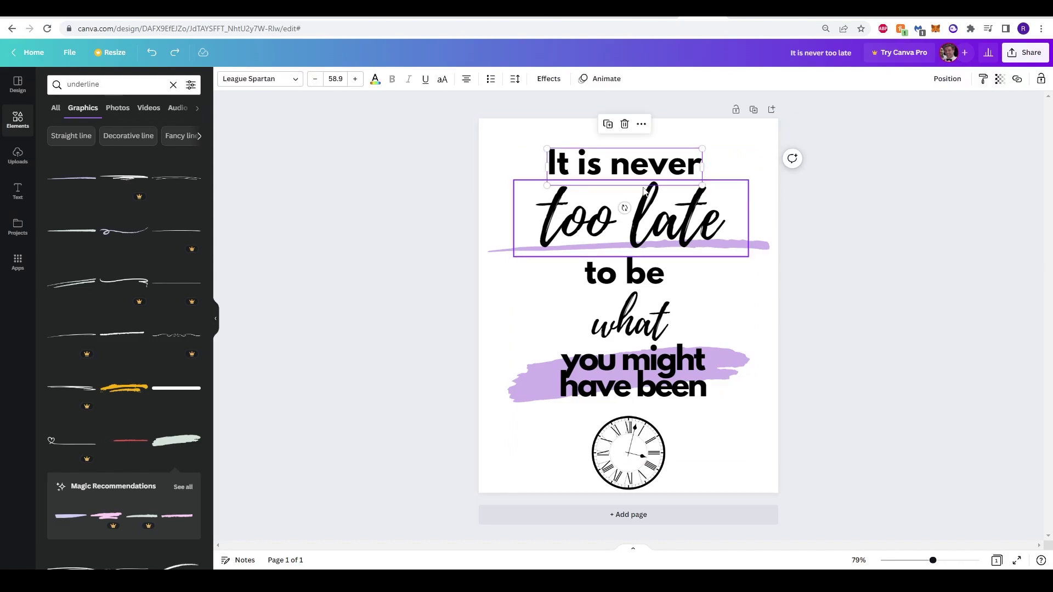
left_click_drag(703, 164, 783, 168)
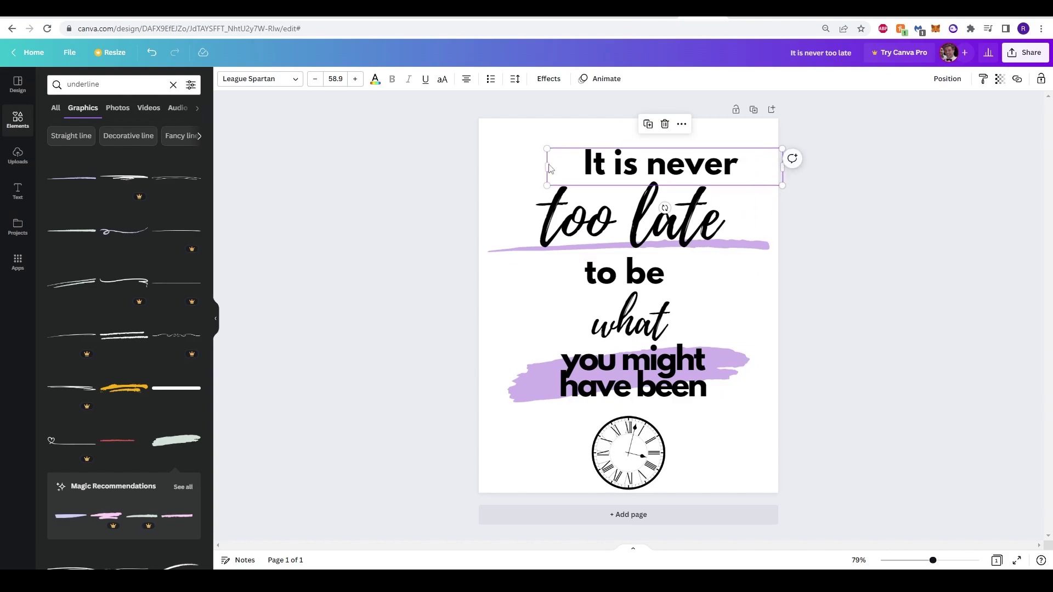
left_click_drag(548, 166, 479, 165)
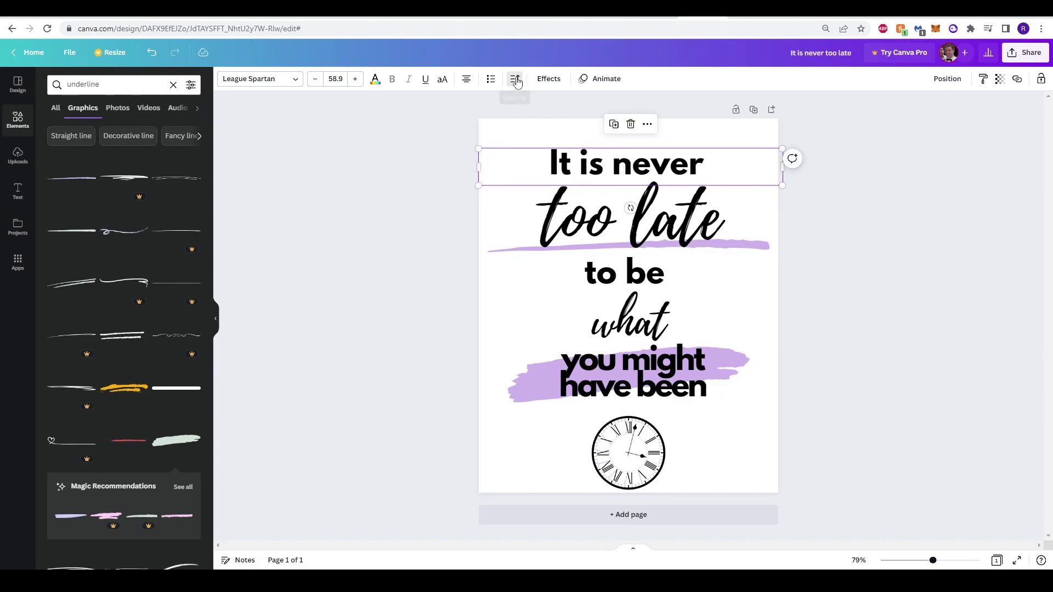
left_click(514, 79)
left_click_drag(546, 124, 598, 124)
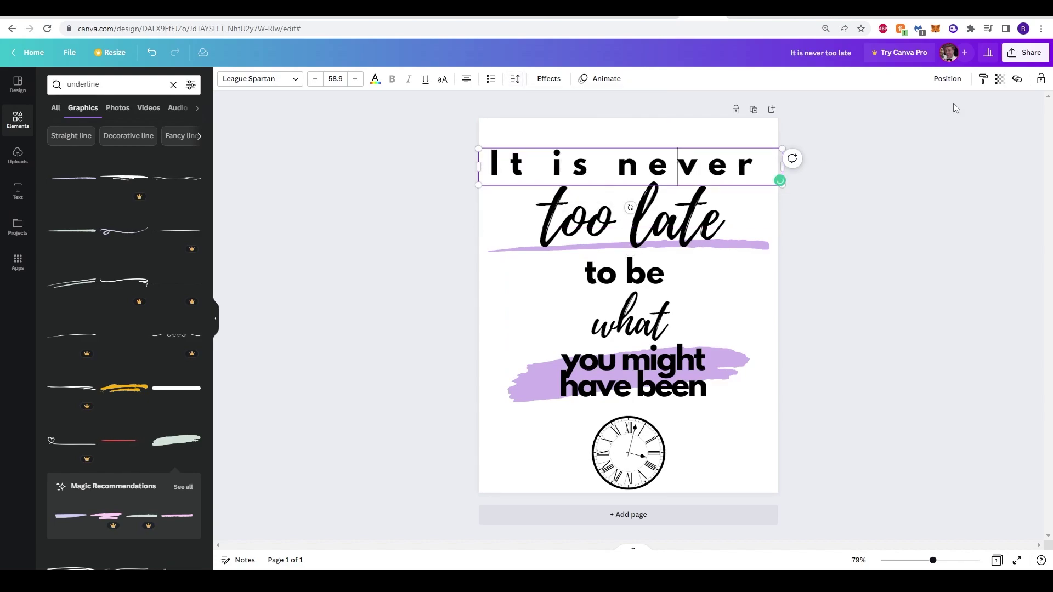
- Centre 'It is never' horizontally on the page, adjusting its width and re-centring
left_click(947, 79)
left_click(904, 169)
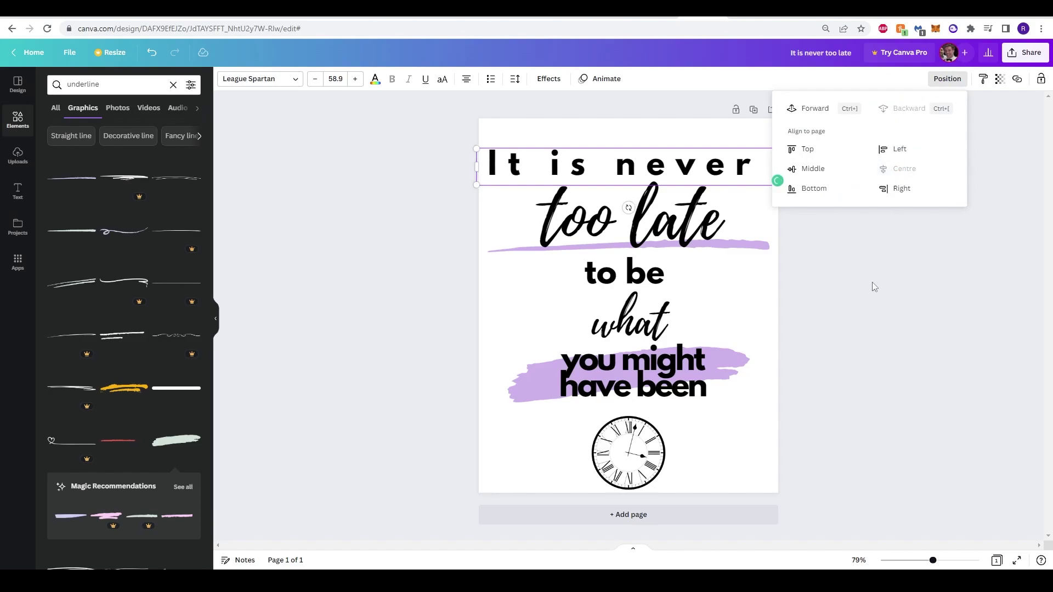
left_click_drag(775, 168, 751, 167)
left_click(947, 78)
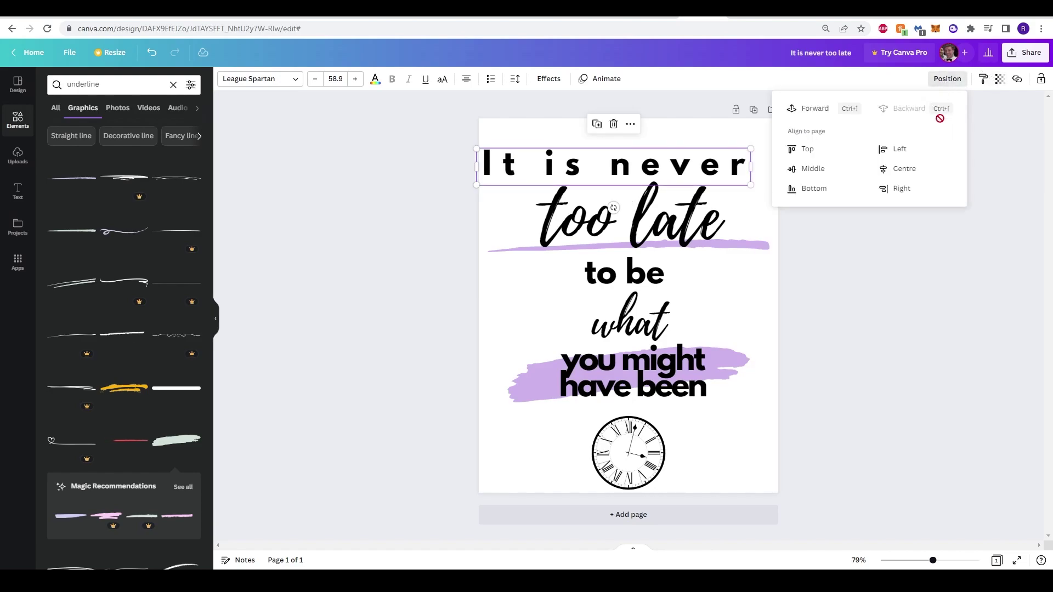
left_click(899, 169)
left_click(349, 272)
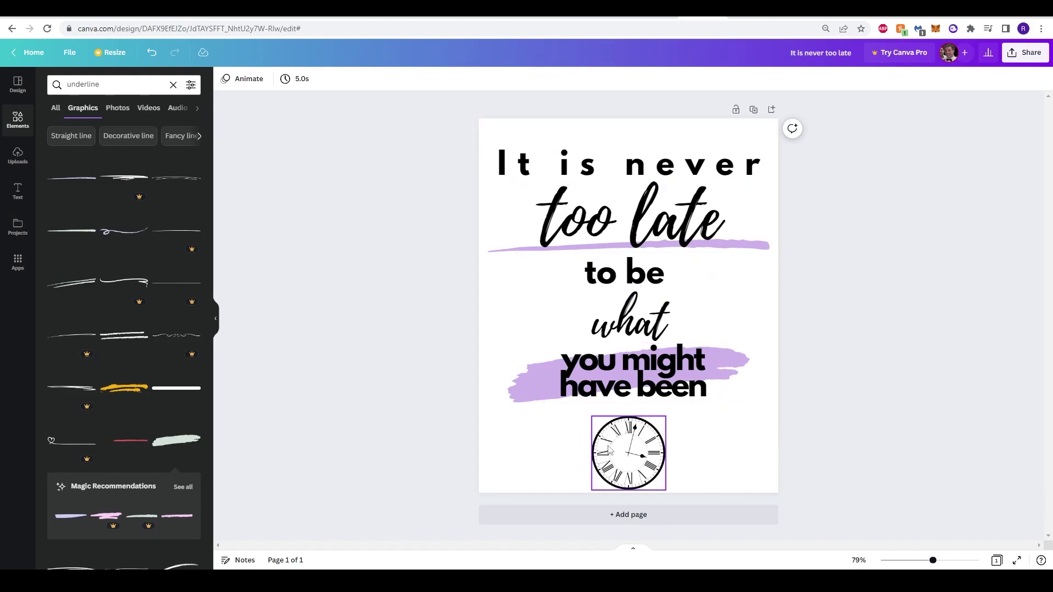
left_click(498, 475)
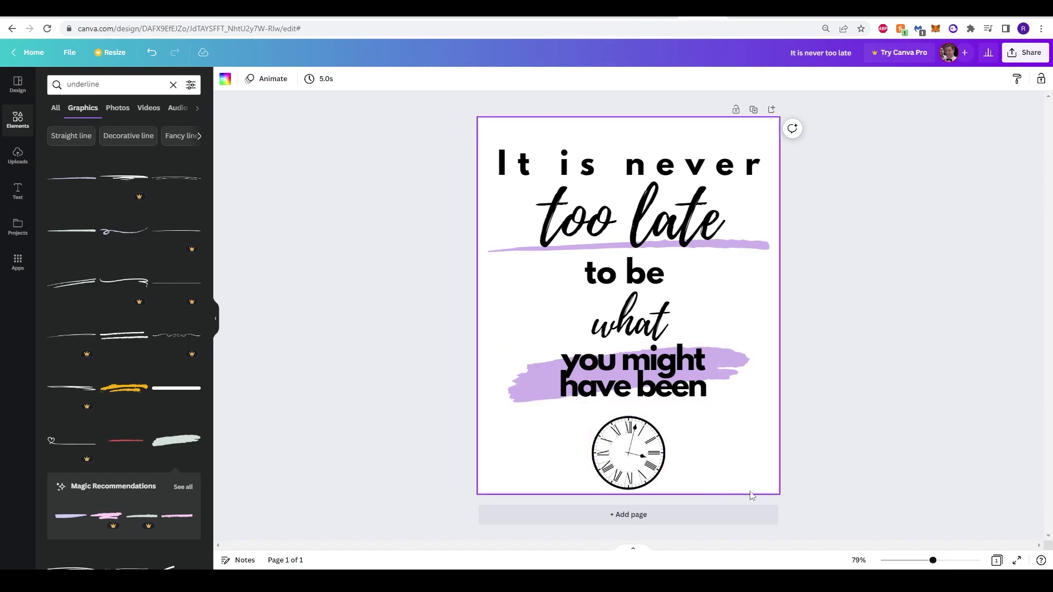
- Set the page background to lavender, then refine it to a very pale, slightly grey lilac
left_click(224, 80)
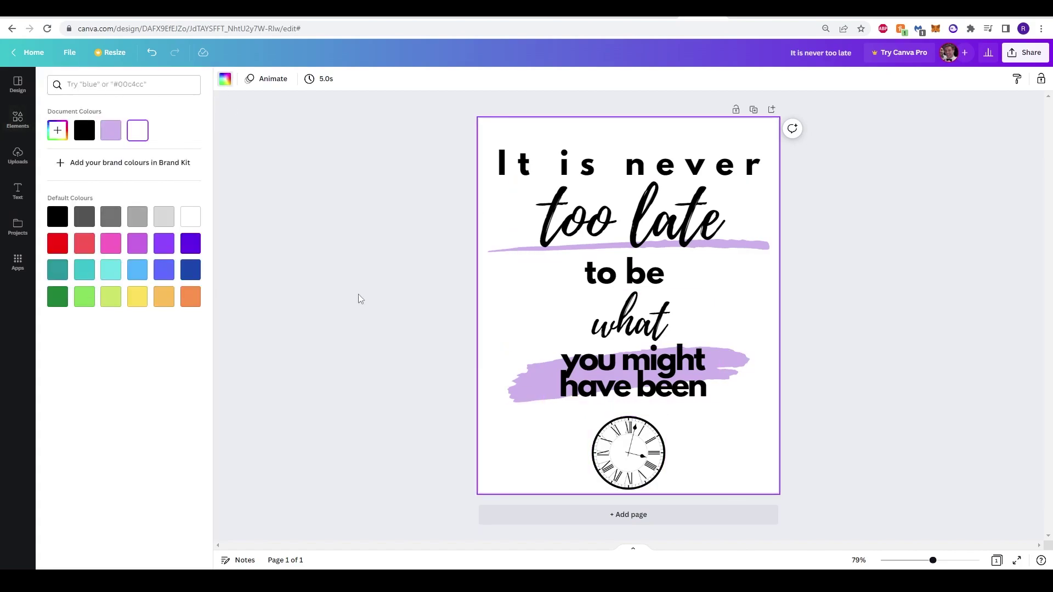
left_click(56, 133)
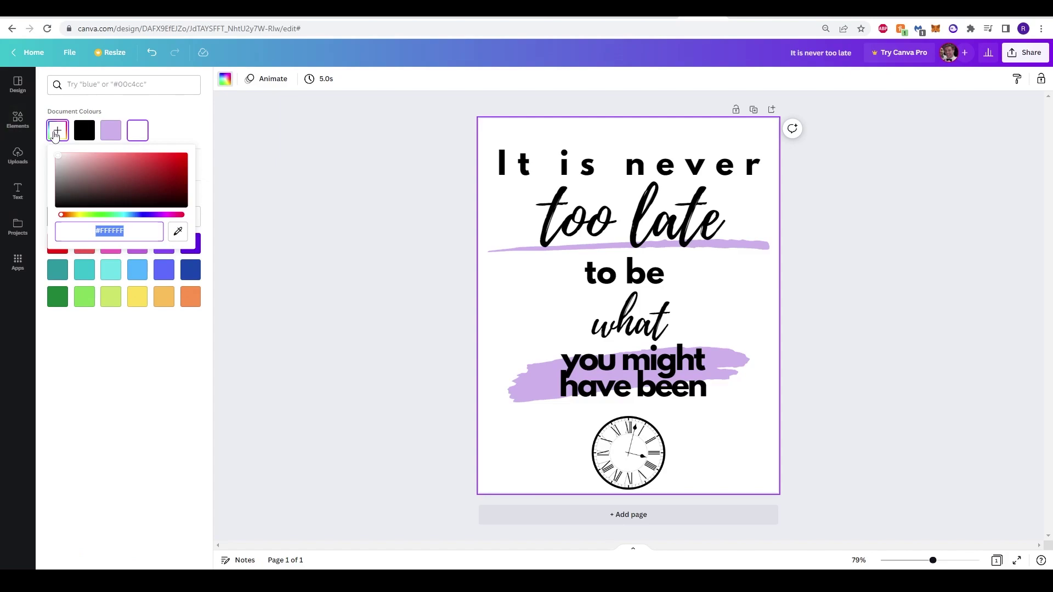
left_click(262, 138)
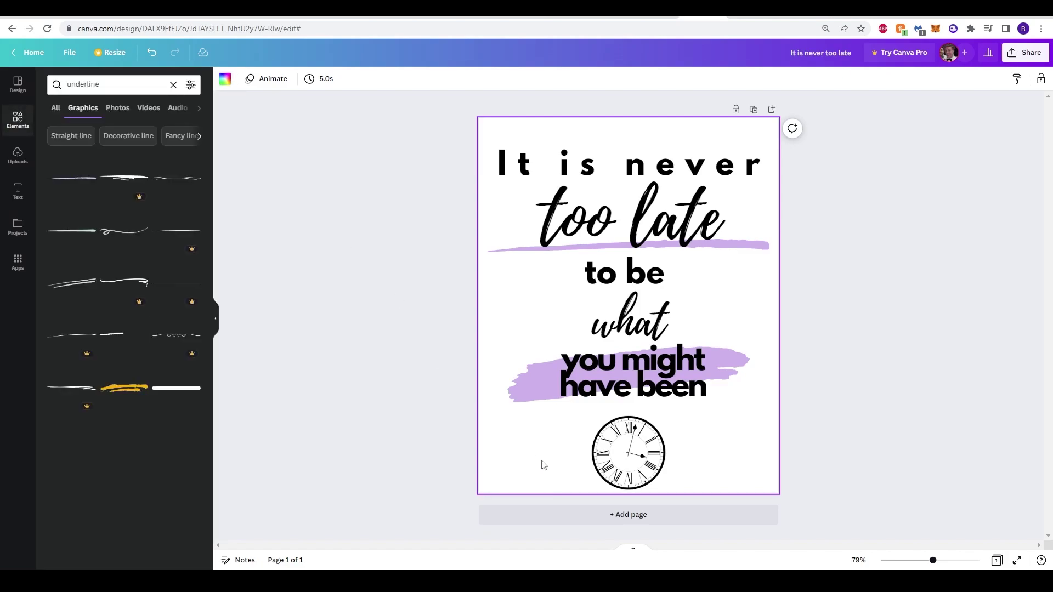
left_click(225, 78)
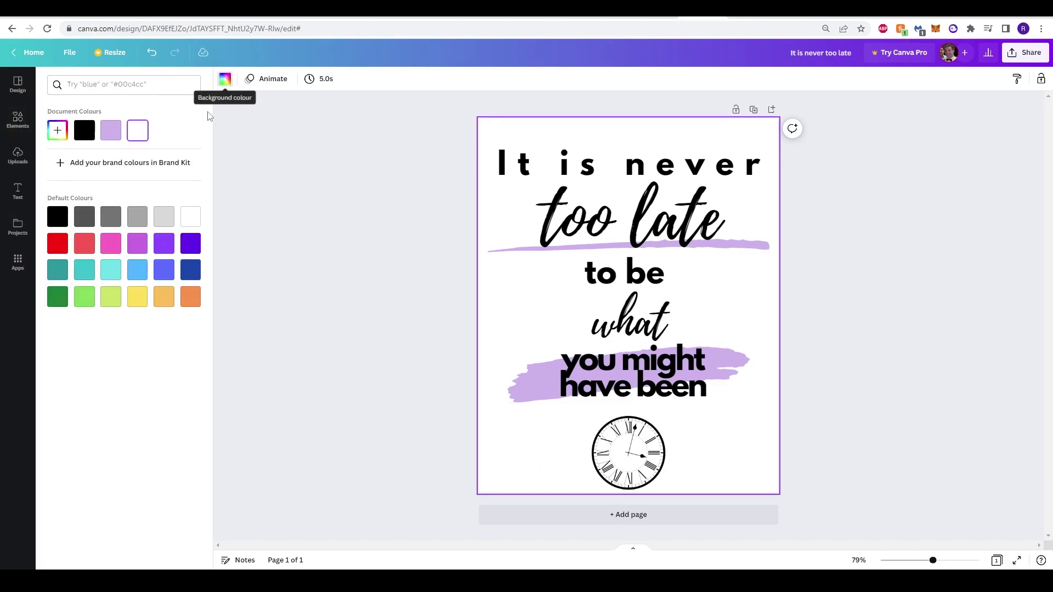
left_click(58, 131)
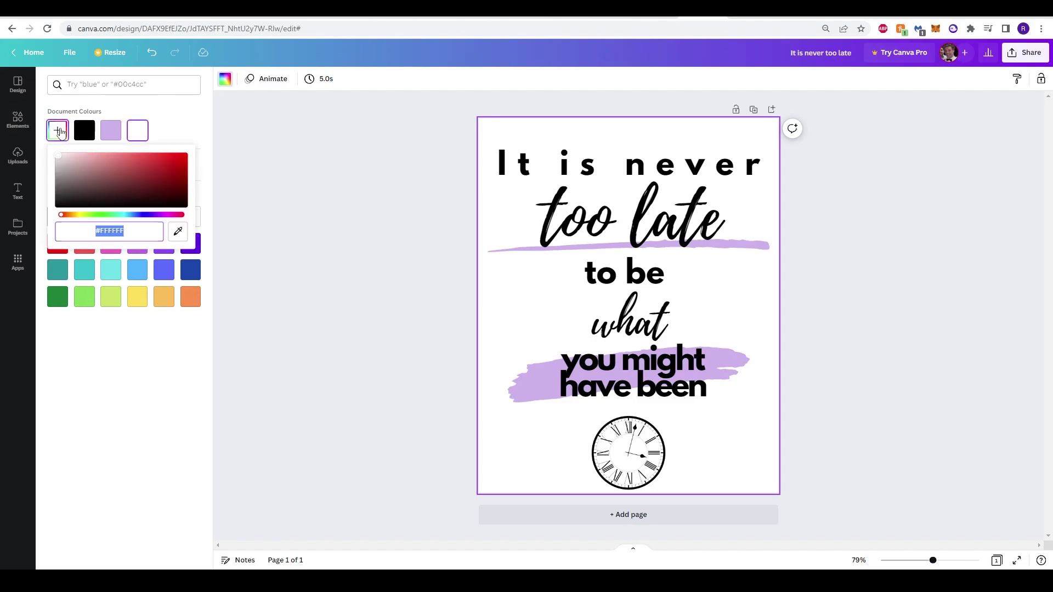
left_click(111, 131)
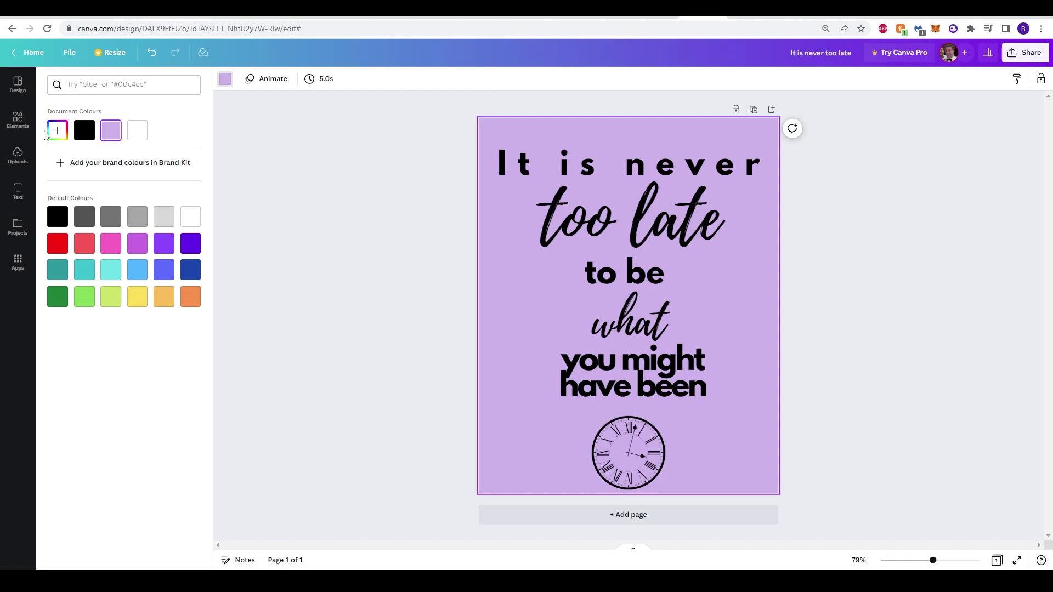
left_click(58, 130)
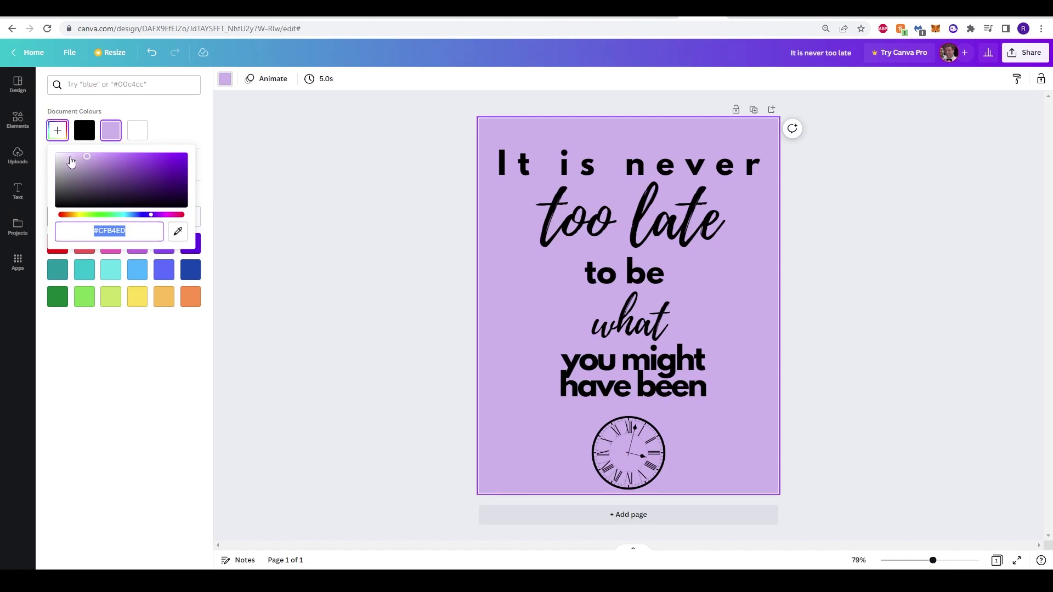
left_click_drag(71, 159, 64, 156)
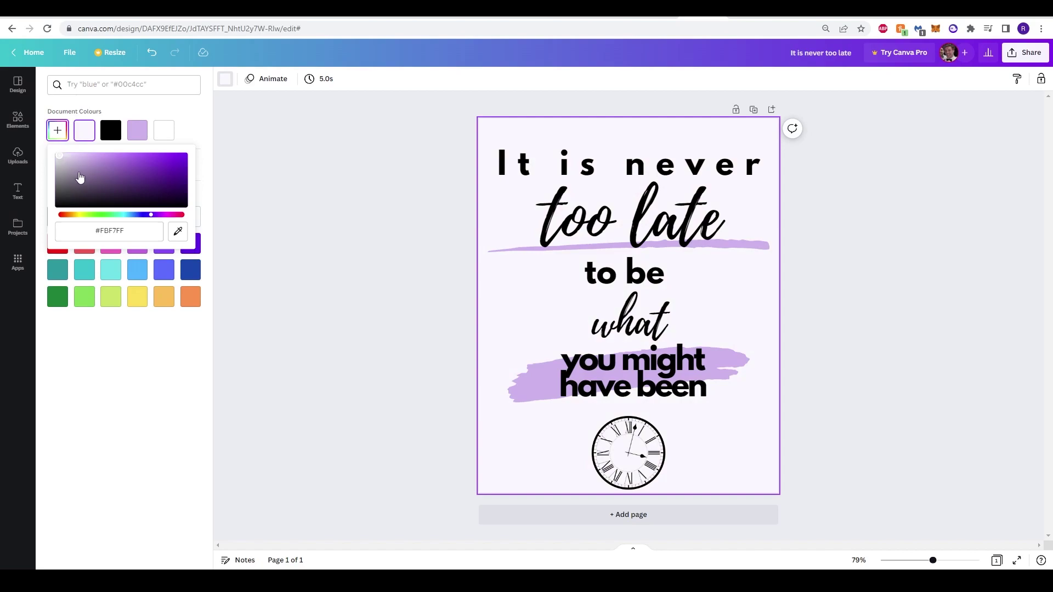
left_click_drag(59, 161, 60, 153)
- Dismiss the colour panel to get back to the underline graphics search results
left_click(373, 303)
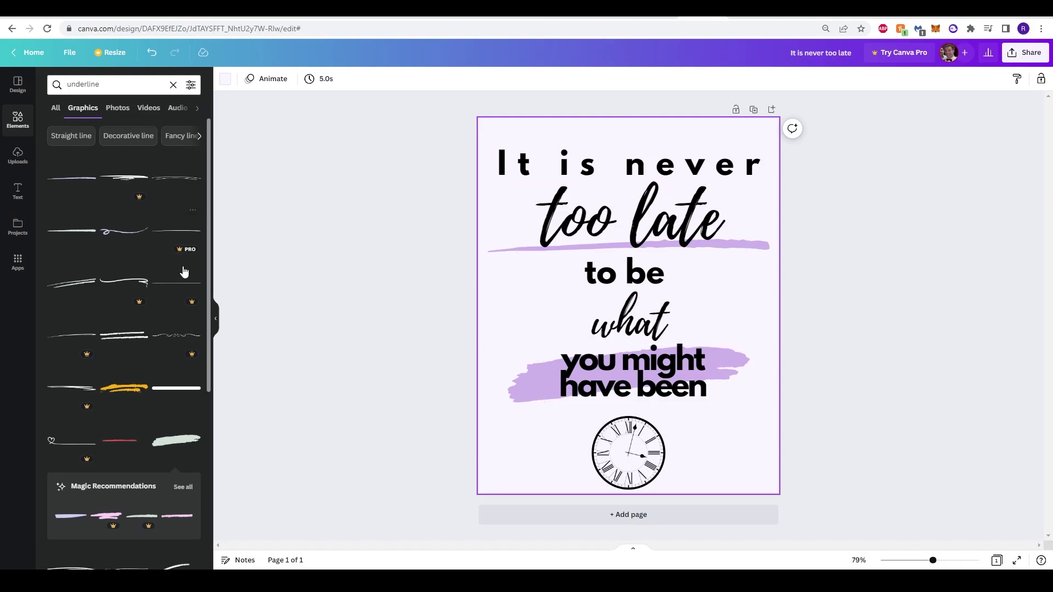
- Download the poster as a PDF Print file and open 'It is never too late.pdf' to check it
left_click(1021, 58)
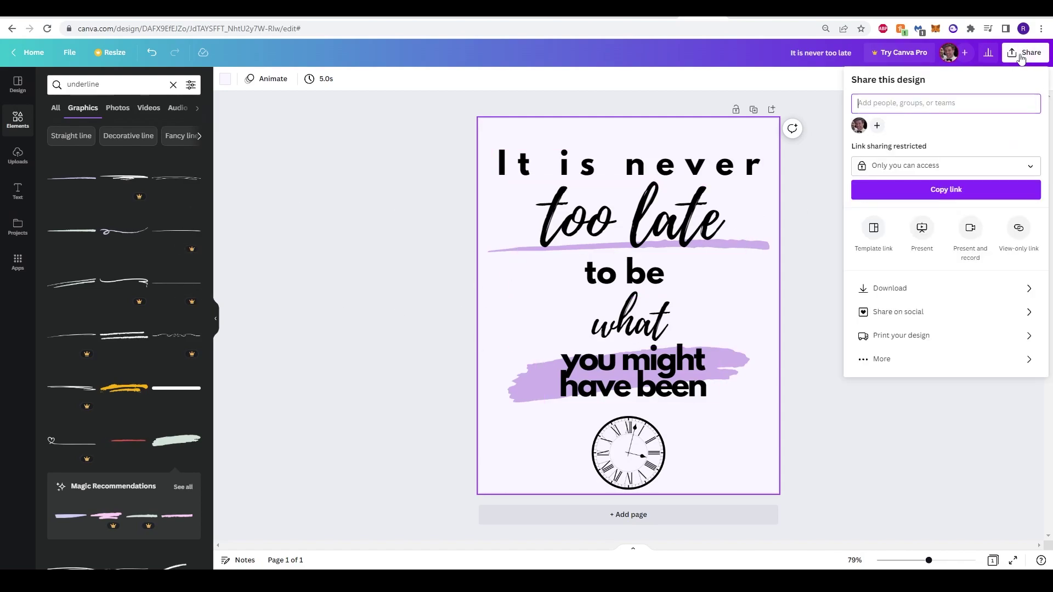
left_click(948, 295)
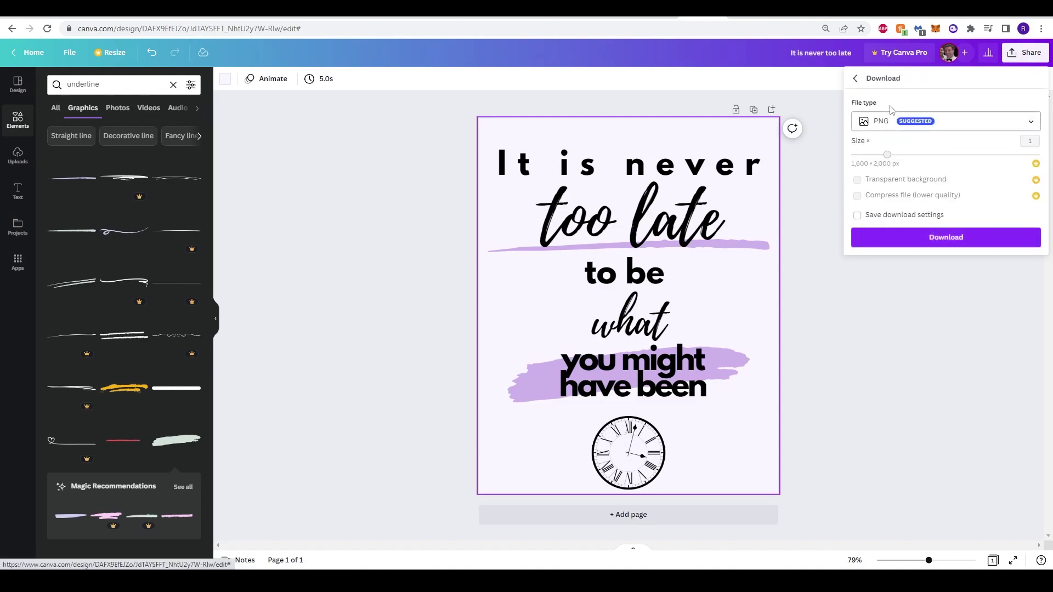
left_click(992, 122)
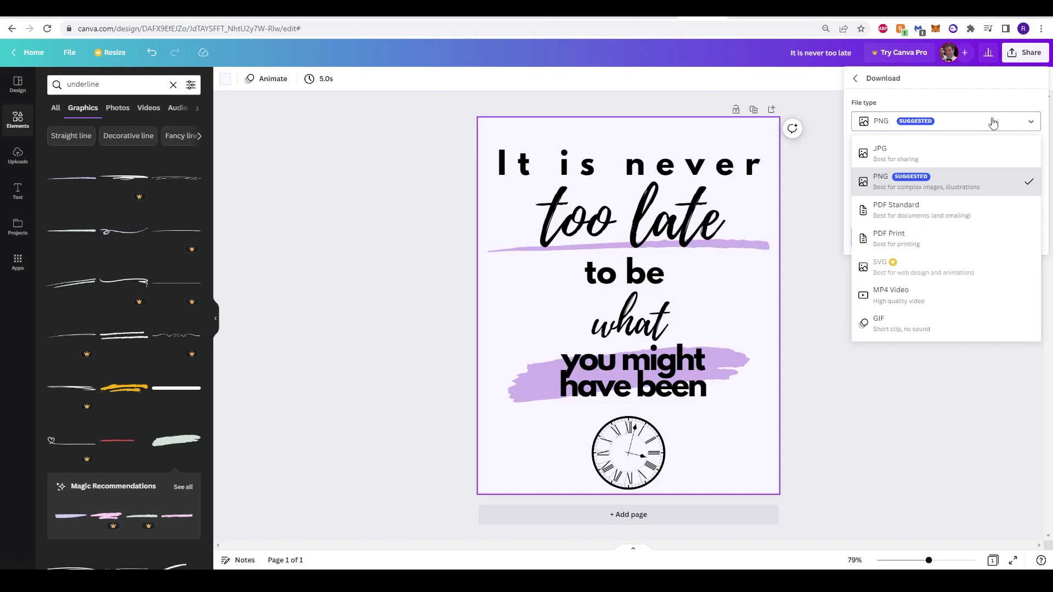
left_click(976, 156)
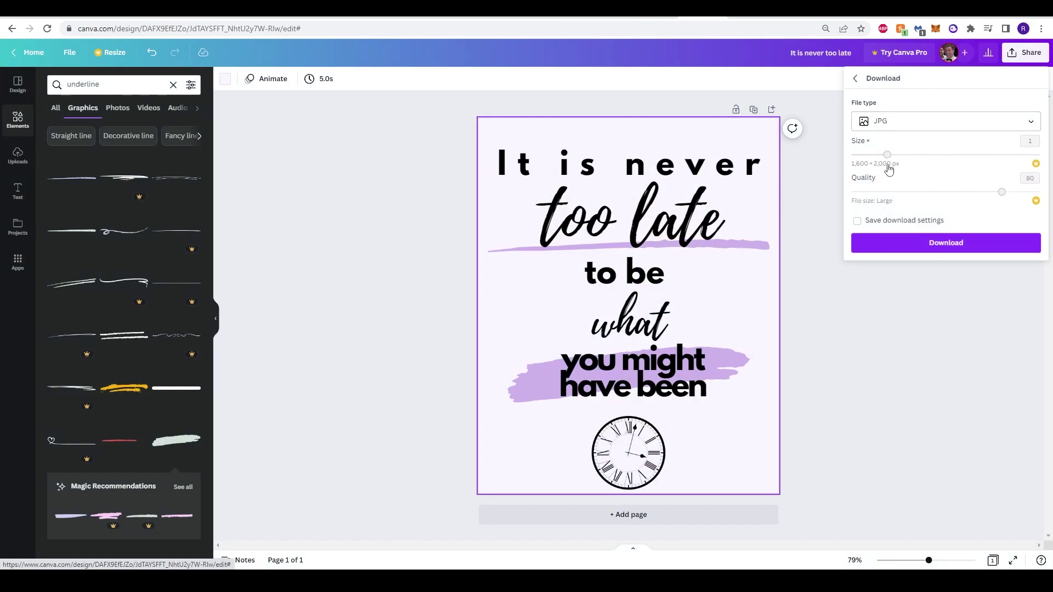
left_click(925, 122)
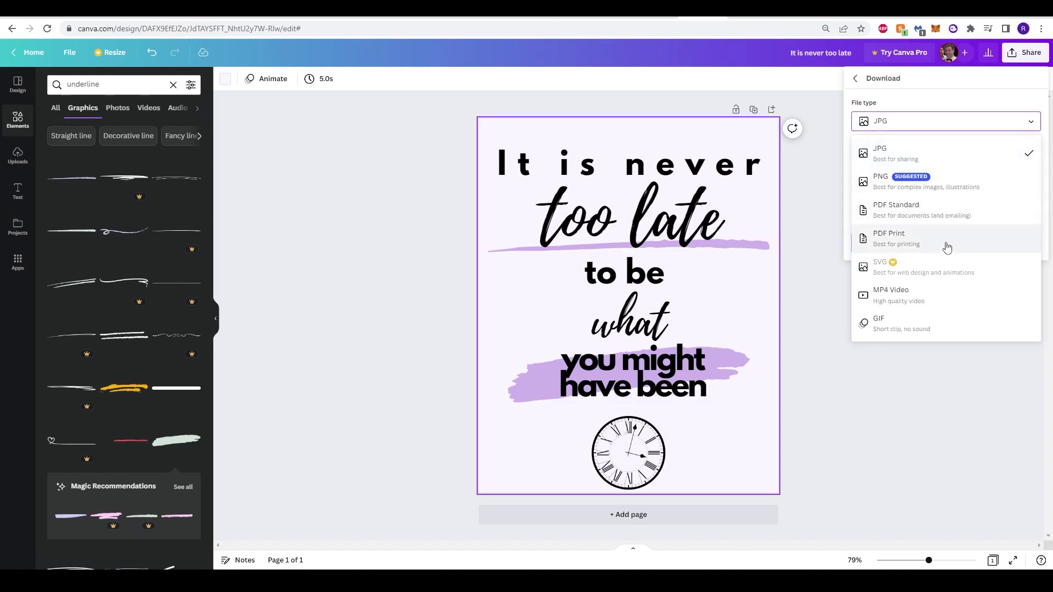
left_click(894, 248)
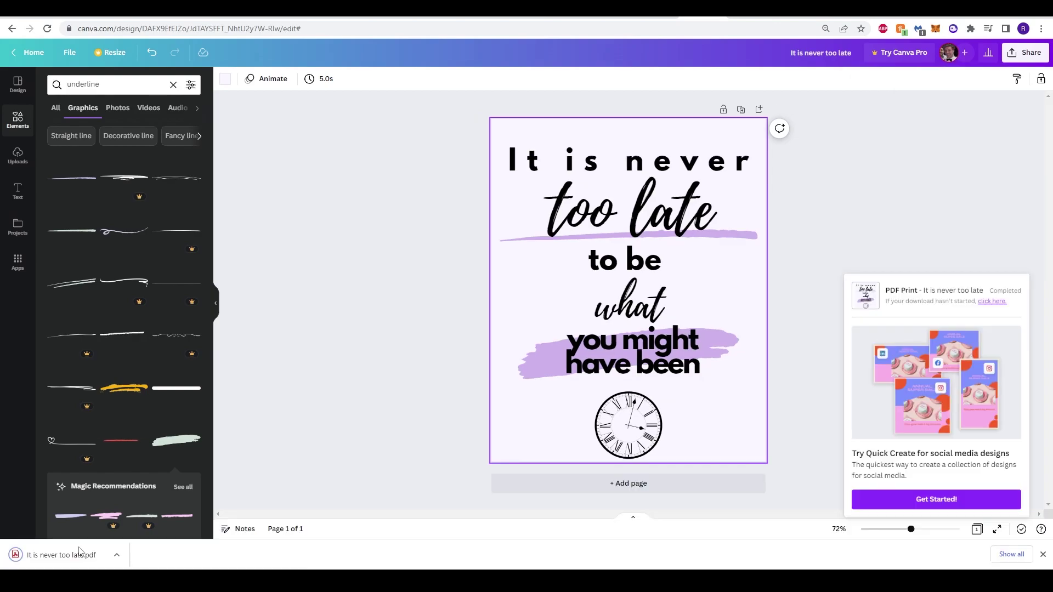
left_click(79, 552)
scroll(547, 346, "down", 1)
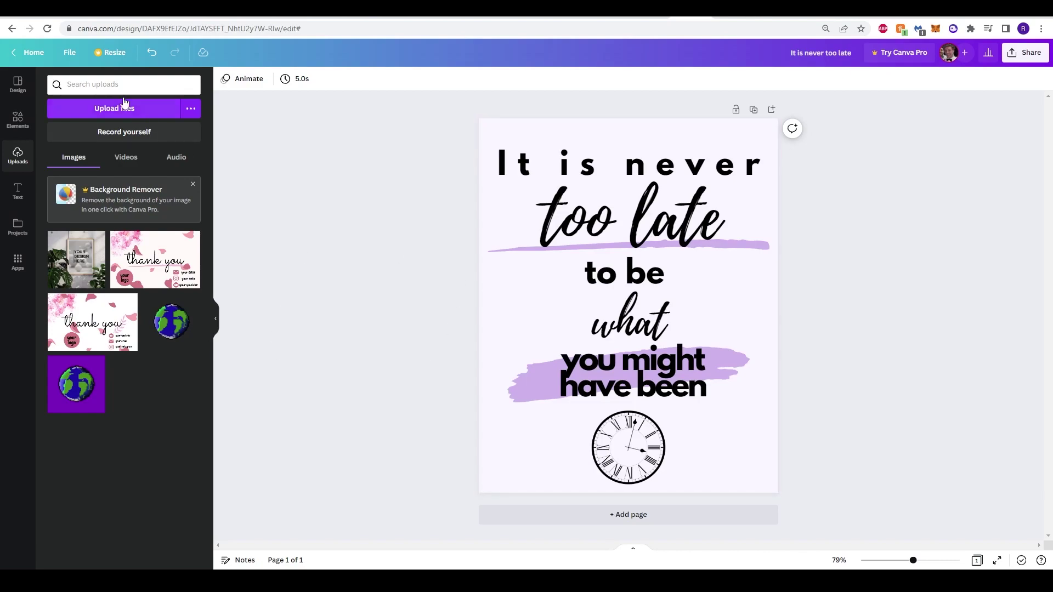
- From the home page, create a new custom-size design of 2000 × 1500 px
left_click(33, 56)
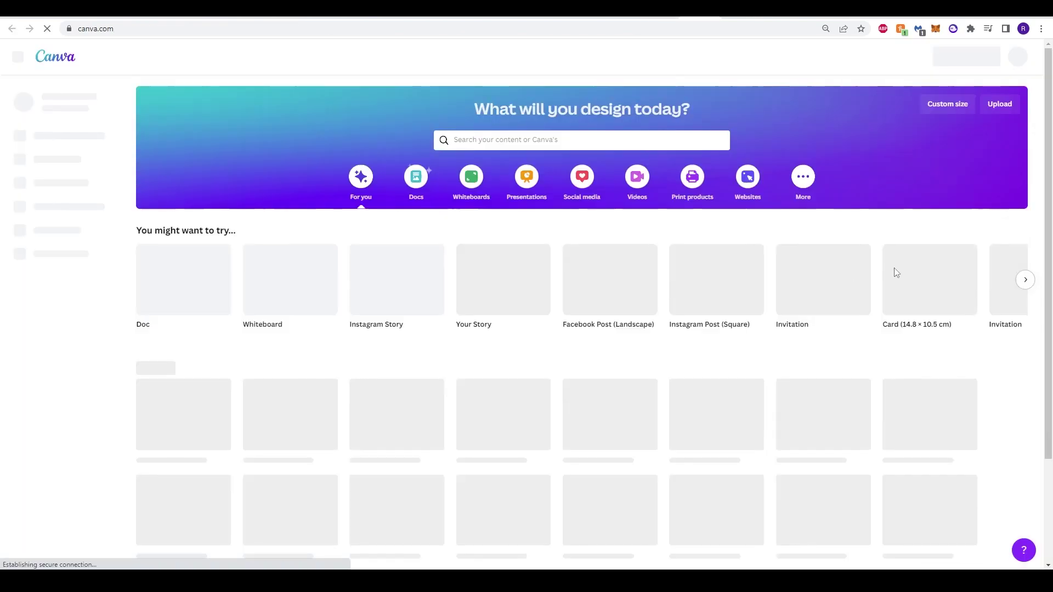
left_click(951, 59)
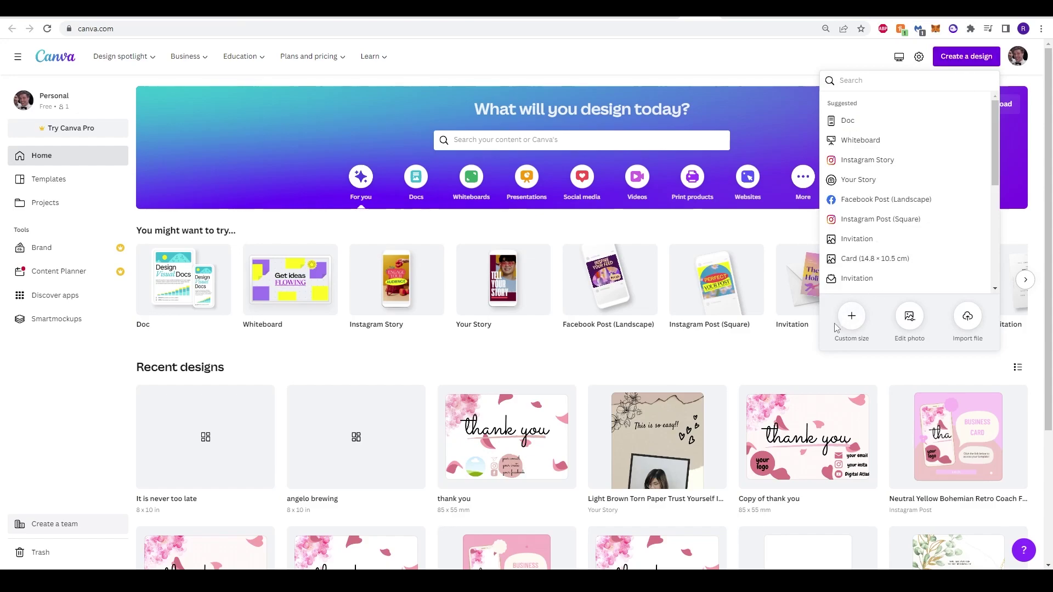
left_click(850, 317)
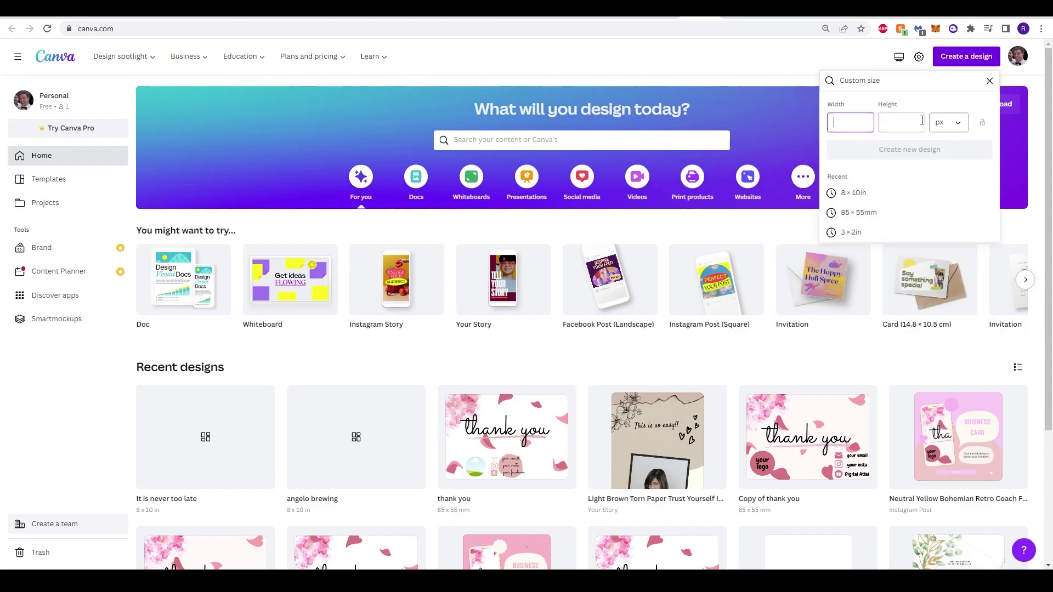
type("2000")
left_click(902, 122)
type("1500")
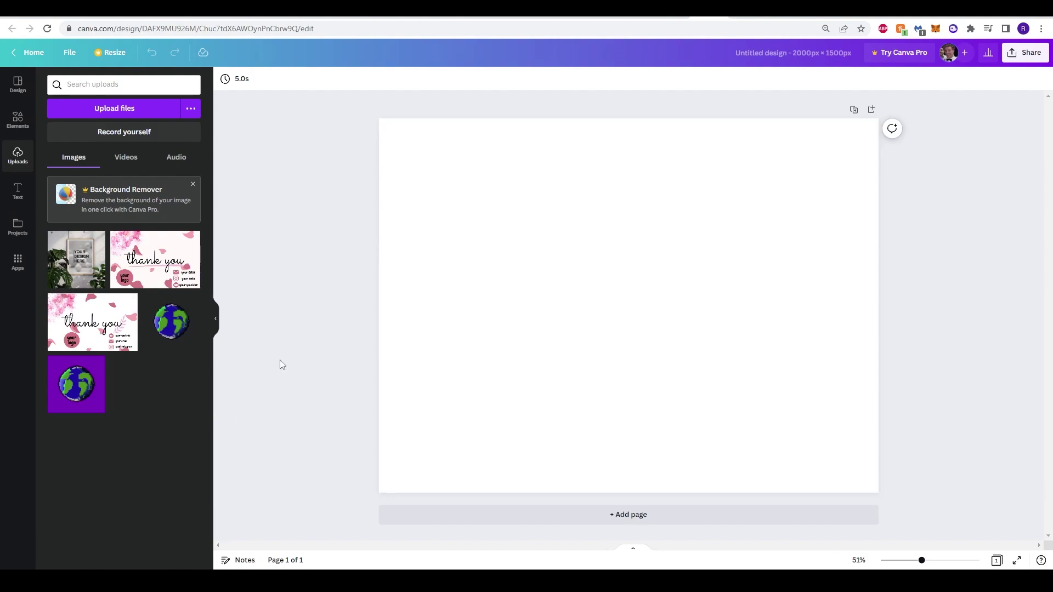
- Add the 'YOUR DESIGN HERE' frame mockup photo and stretch it across the whole page
left_click(77, 258)
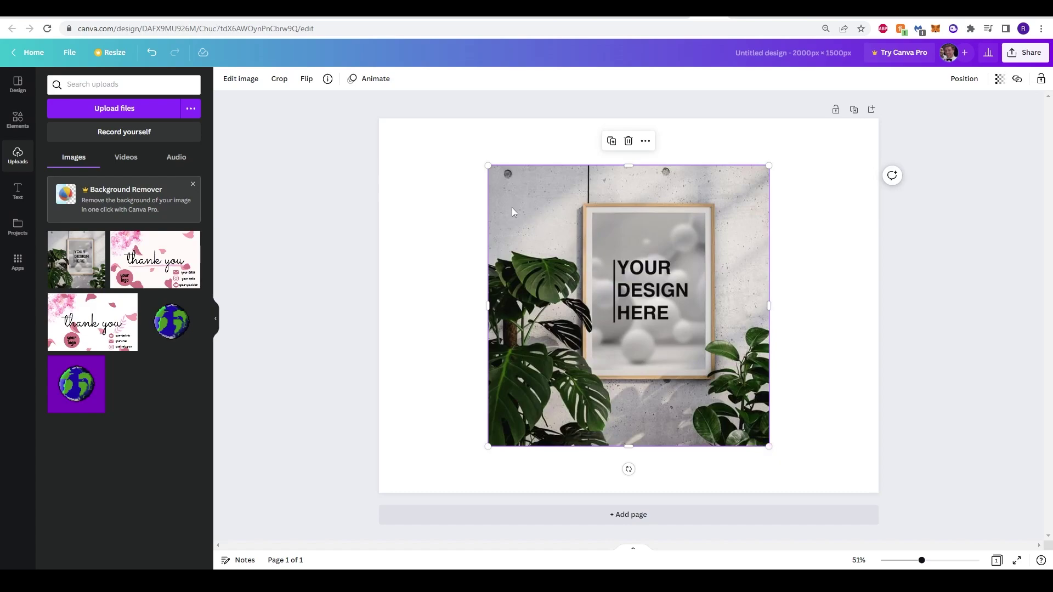
left_click_drag(487, 172, 345, 94)
left_click_drag(768, 446, 914, 522)
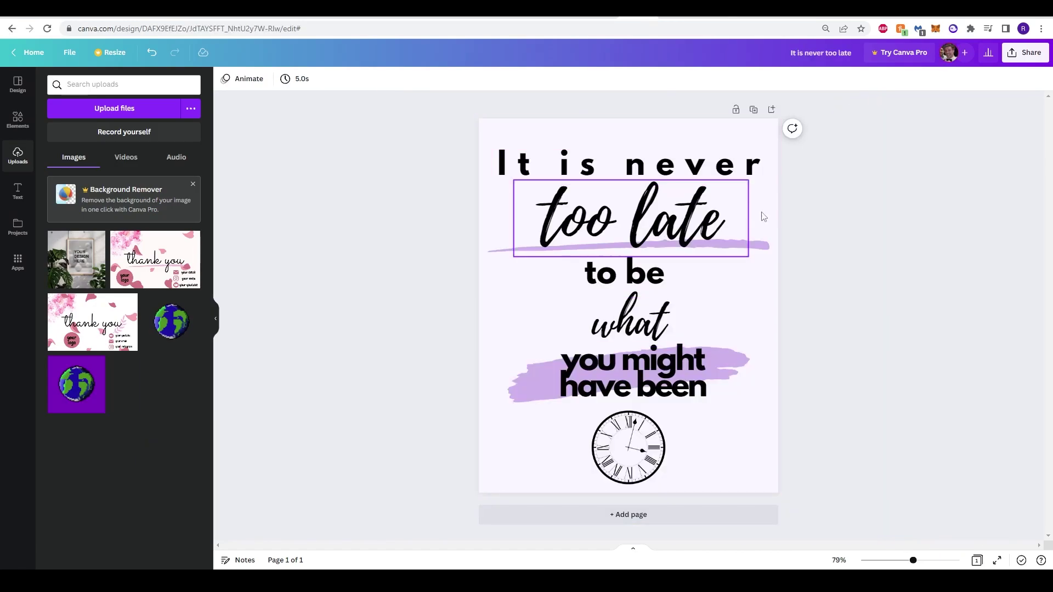
- Export the poster as a JPG and drag 'It is never too late.jpg' onto the mockup canvas
left_click(1022, 53)
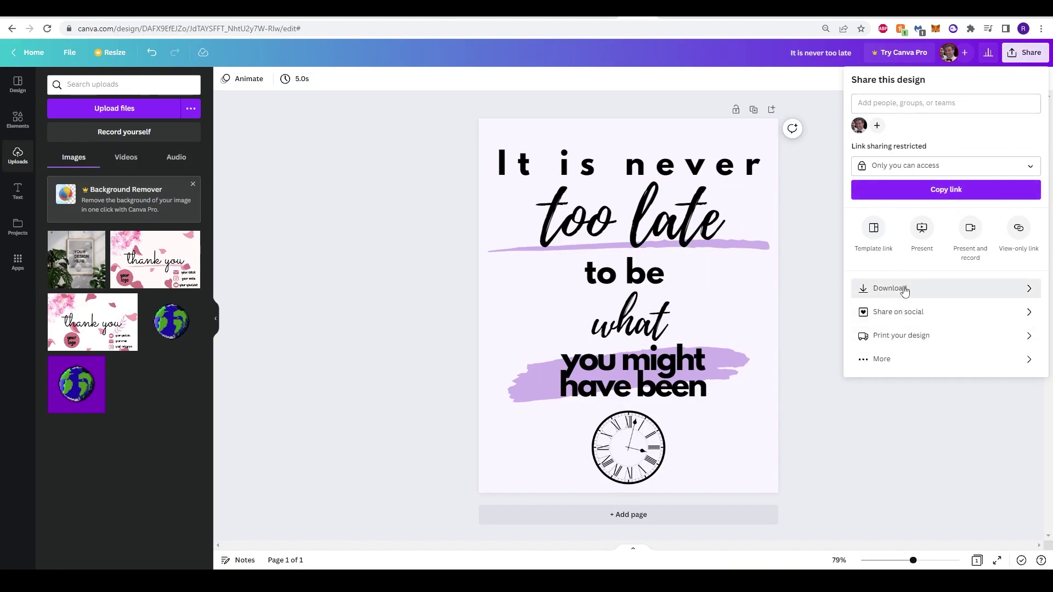
left_click(877, 288)
left_click(922, 125)
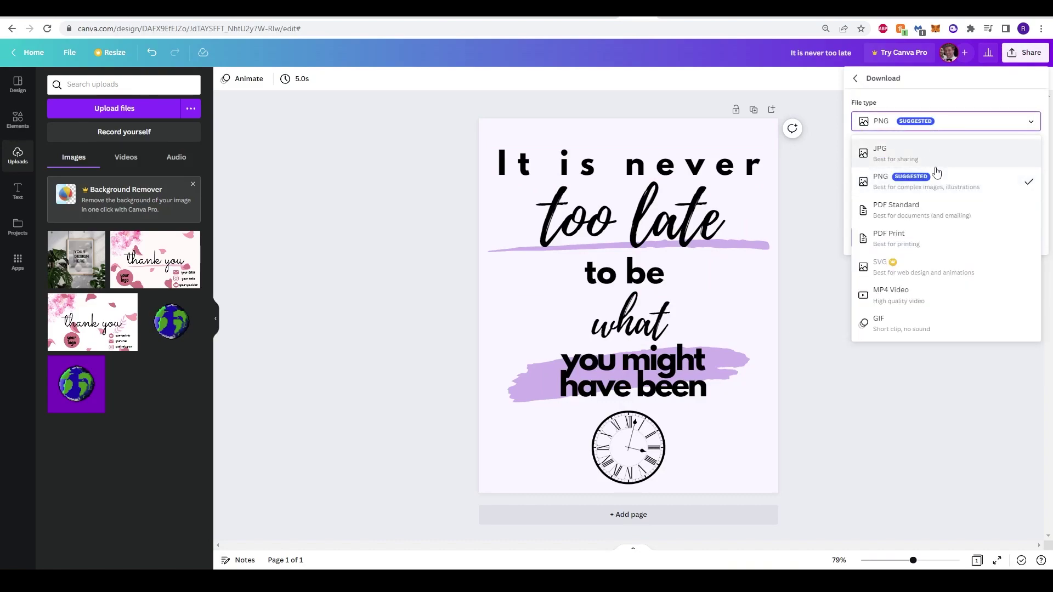
left_click_drag(60, 555, 630, 294)
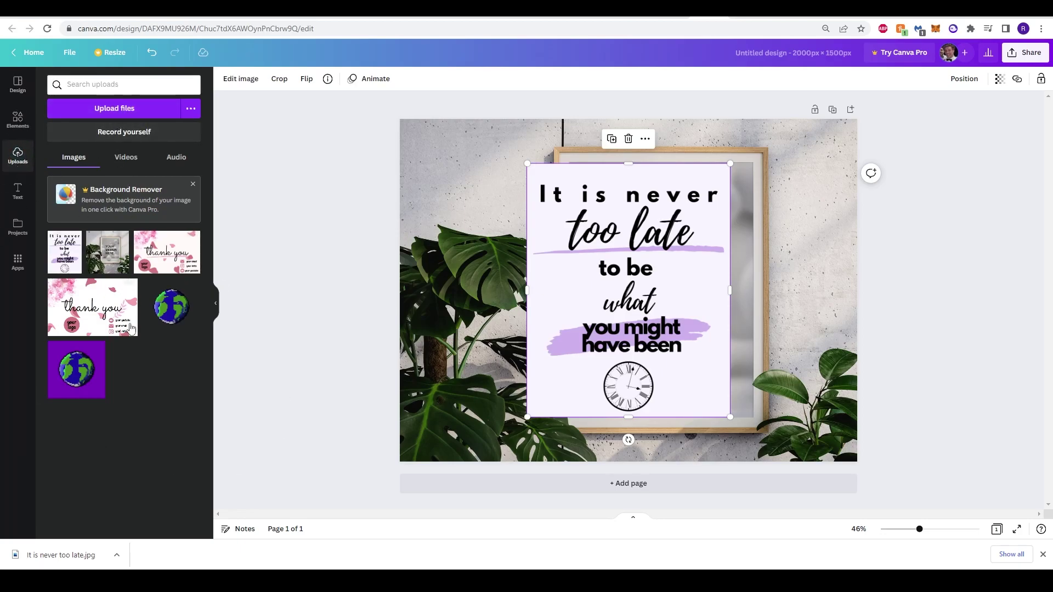
- Move the quote image into the wooden frame's picture area and stretch it taller to fill it
left_click_drag(599, 285, 654, 309)
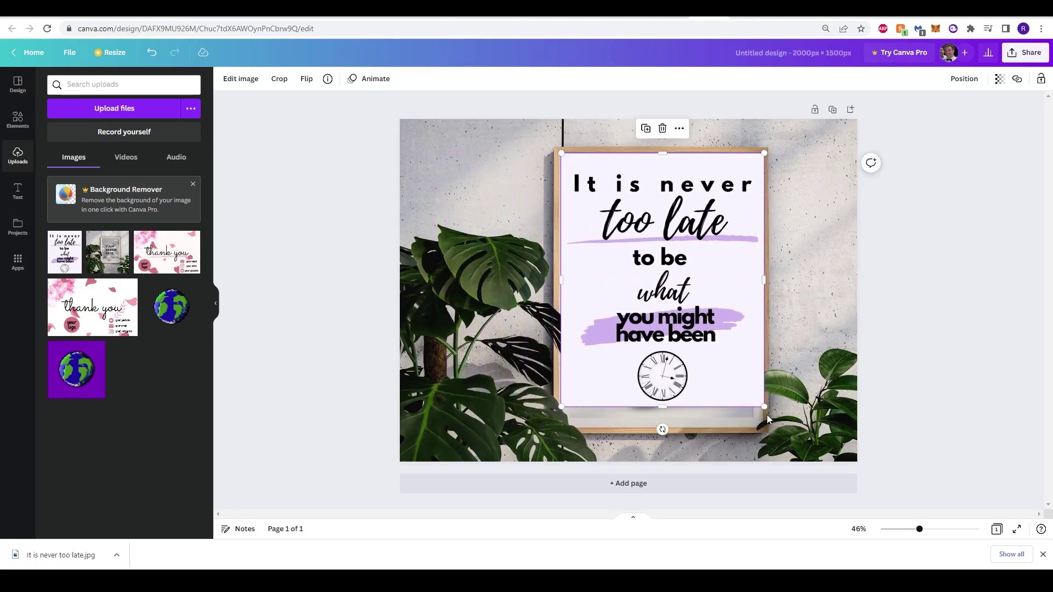
left_click_drag(664, 407, 665, 427)
left_click(981, 328)
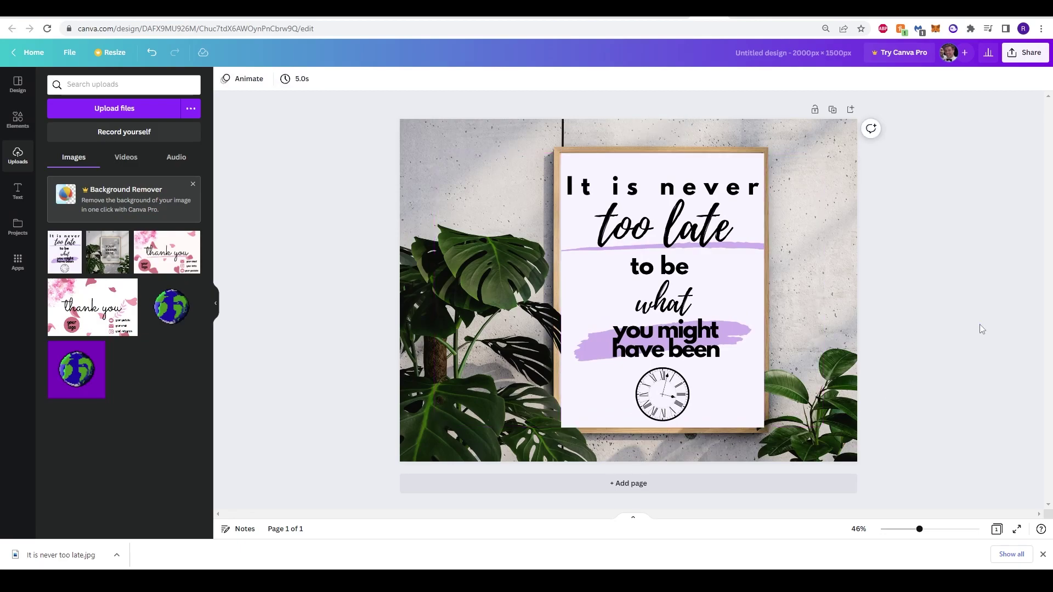